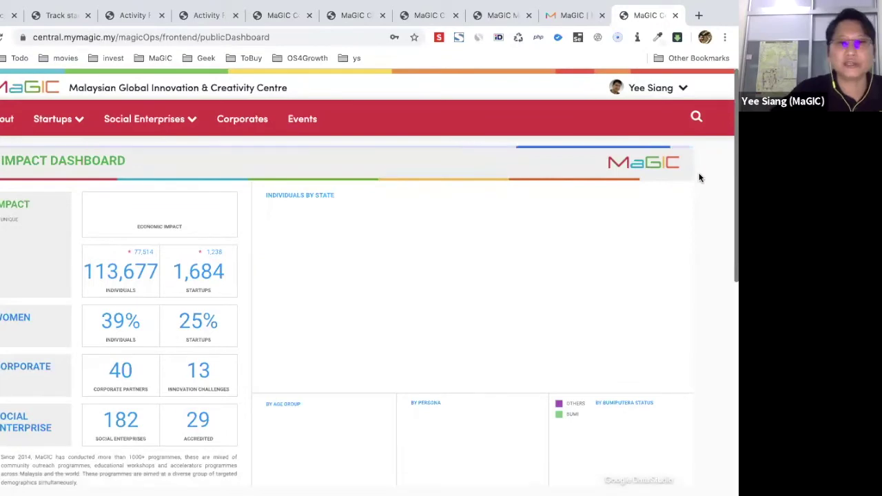
Step: Return to the mymagic.my homepage, look through its content down to the footer, and reload the page
{"action": "left_click", "coordinate": [581, 16]}
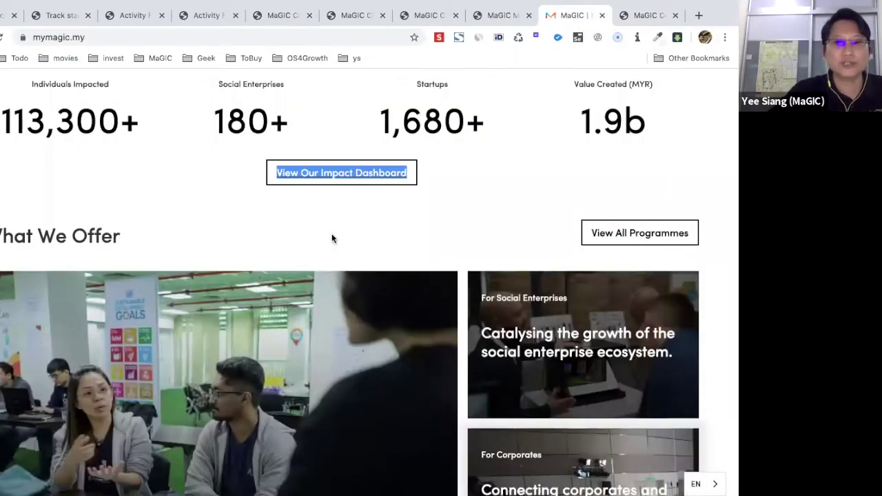
{"action": "scroll", "coordinate": [332, 239], "scroll_direction": "down", "scroll_amount": 6}
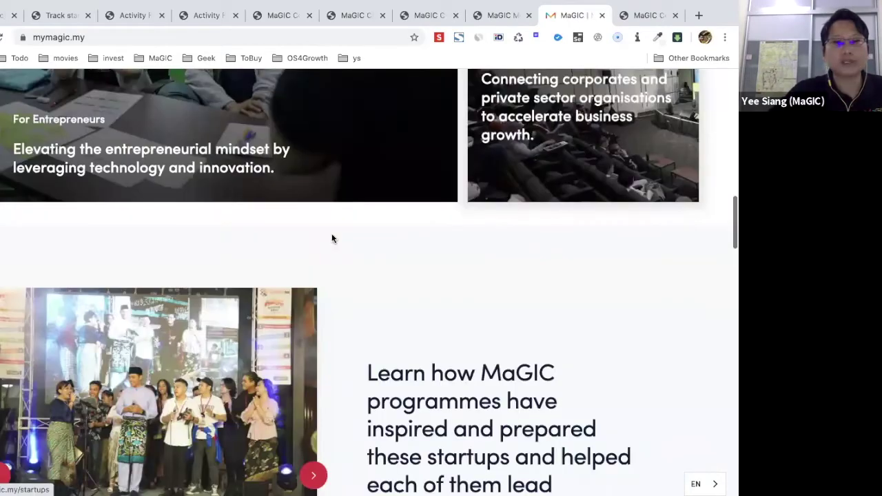
{"action": "scroll", "coordinate": [332, 239], "scroll_direction": "down", "scroll_amount": 10}
{"action": "scroll", "coordinate": [331, 237], "scroll_direction": "down", "scroll_amount": 5}
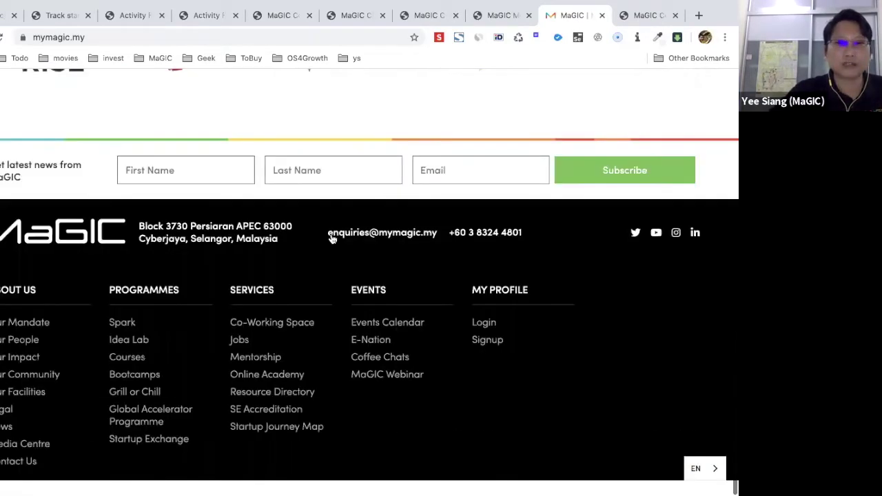
{"action": "scroll", "coordinate": [330, 238], "scroll_direction": "up", "scroll_amount": 10}
{"action": "key", "text": "F5"}
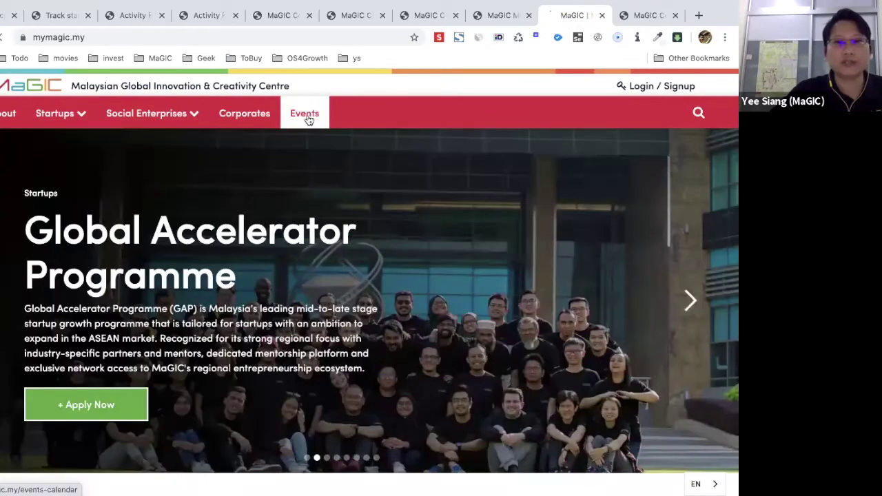
Step: Open the events calendar and view the details of the "[MaGIC Webinar] Developing Tech Talent" event
{"action": "left_click", "coordinate": [309, 119]}
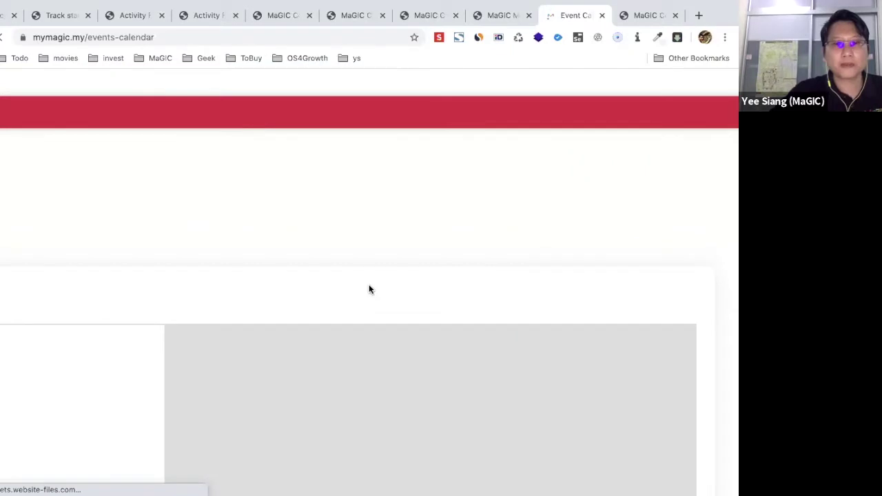
{"action": "scroll", "coordinate": [261, 287], "scroll_direction": "down", "scroll_amount": 2}
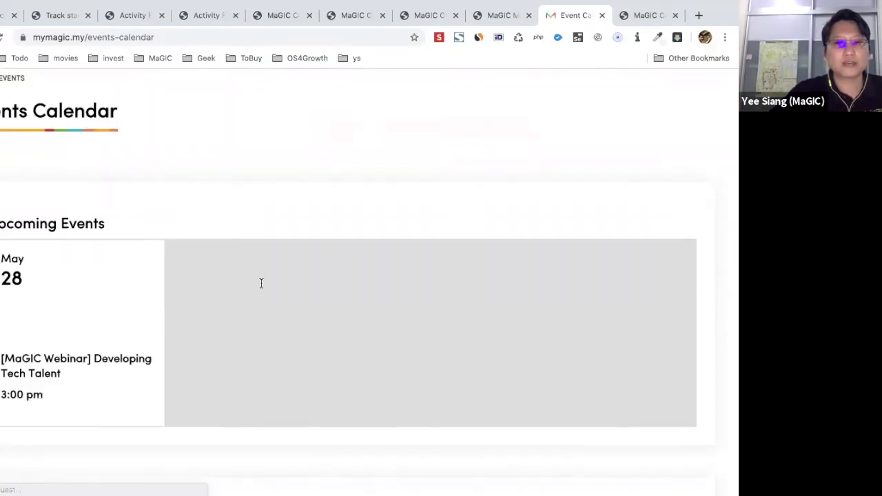
{"action": "left_click", "coordinate": [71, 315]}
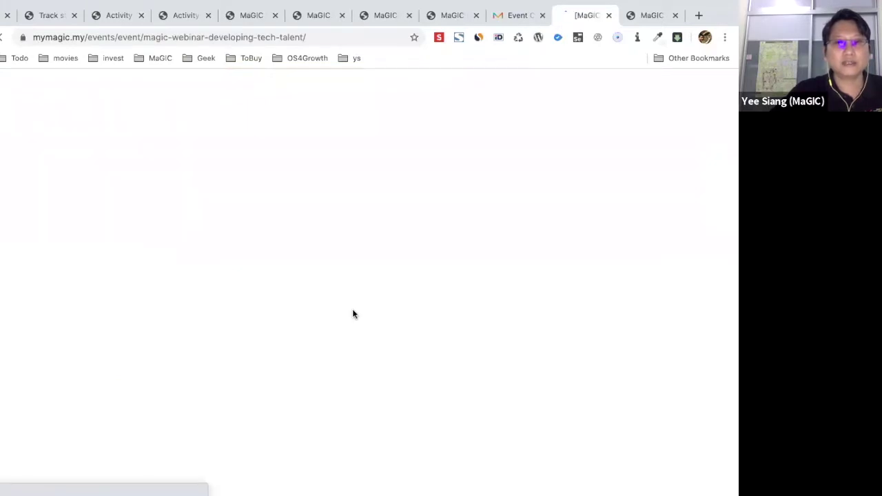
{"action": "scroll", "coordinate": [353, 314], "scroll_direction": "down", "scroll_amount": 5}
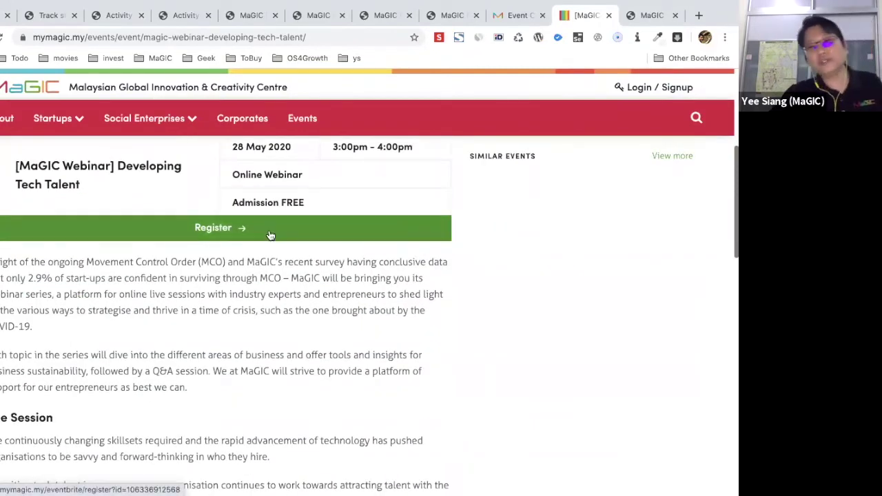
Step: Open the webinar's registration page and review its event details and free ticket section
{"action": "left_click", "coordinate": [270, 229]}
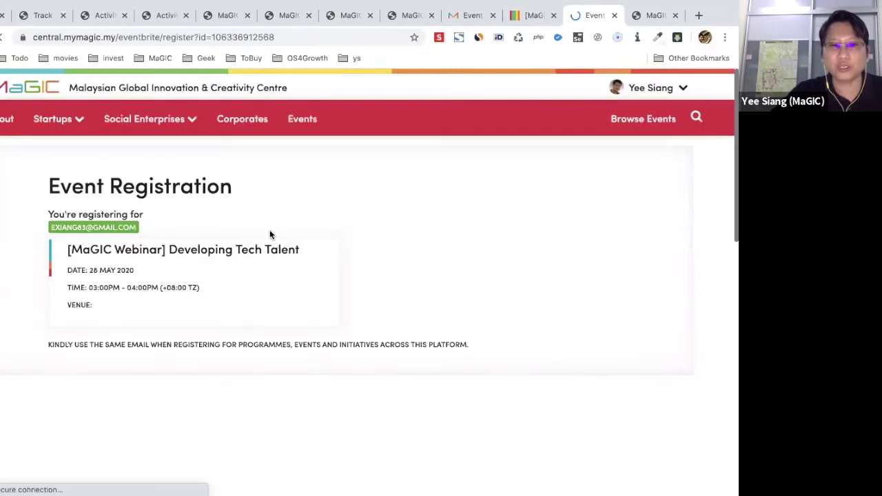
{"action": "scroll", "coordinate": [270, 234], "scroll_direction": "down", "scroll_amount": 2}
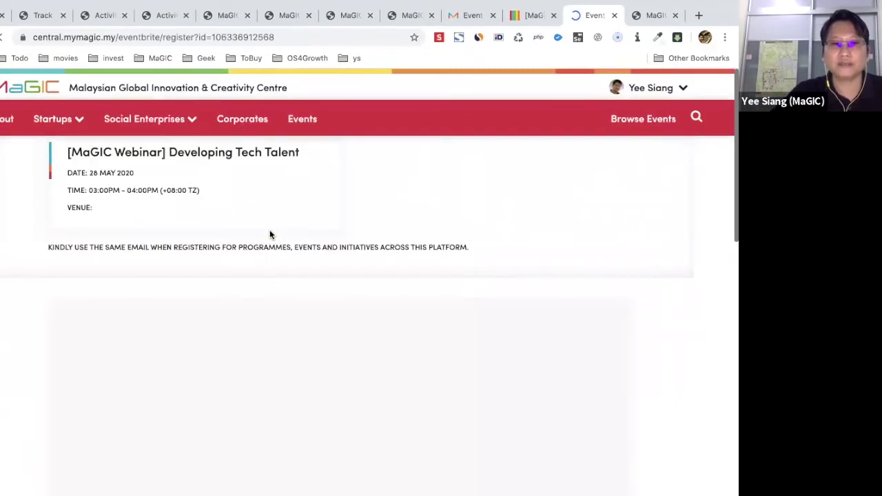
{"action": "scroll", "coordinate": [270, 235], "scroll_direction": "down", "scroll_amount": 1}
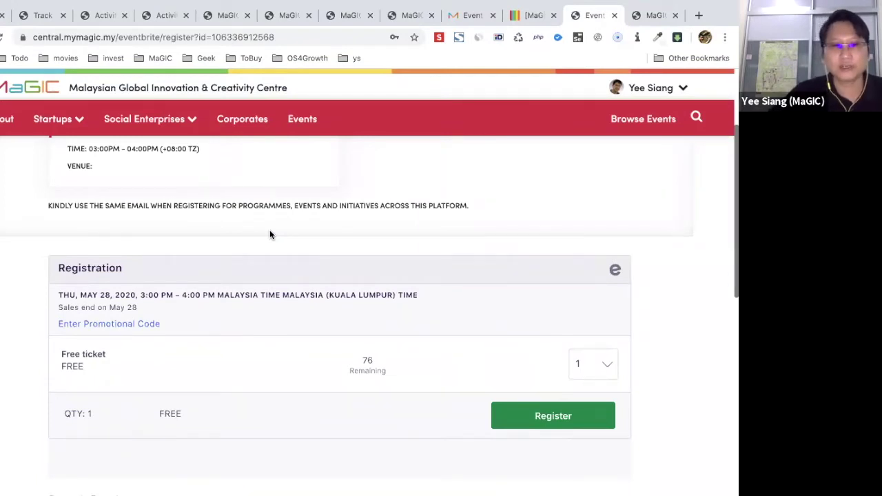
{"action": "scroll", "coordinate": [270, 234], "scroll_direction": "down", "scroll_amount": 3}
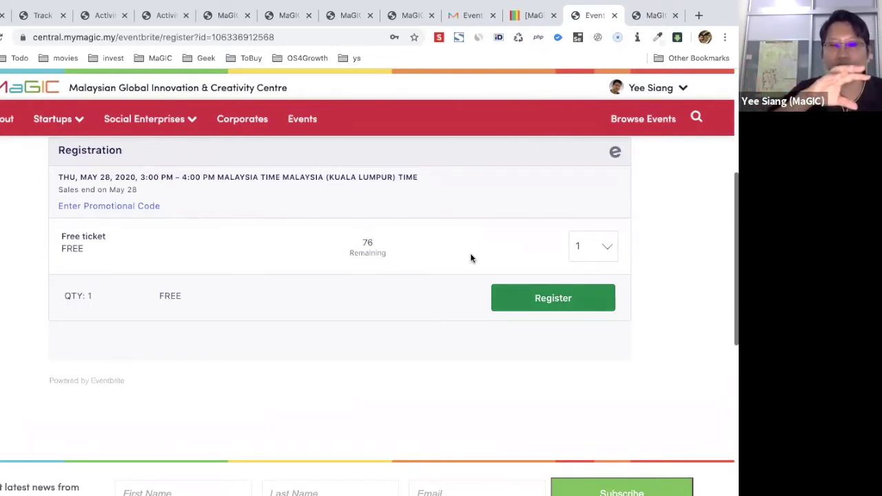
Step: Return to the webinar's event page and highlight the events/event/magic-webinar-developing-tech-talent/ part of its address
{"action": "mouse_move", "coordinate": [479, 5]}
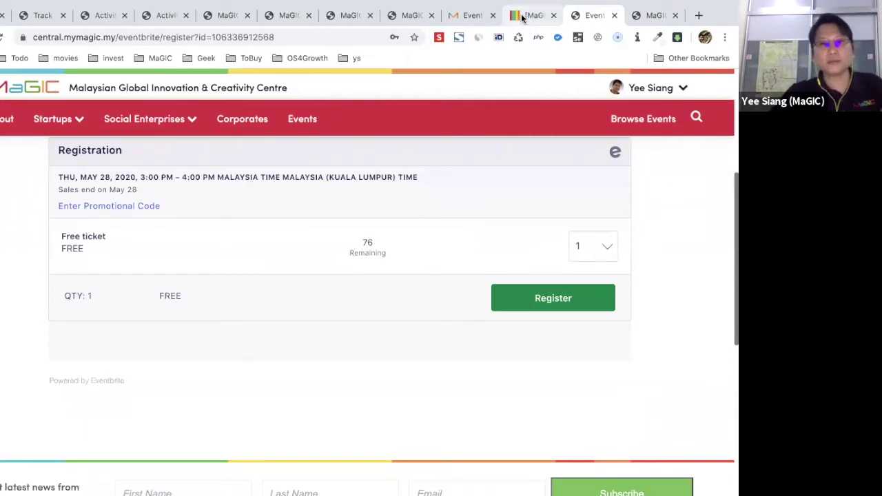
{"action": "left_click", "coordinate": [544, 15]}
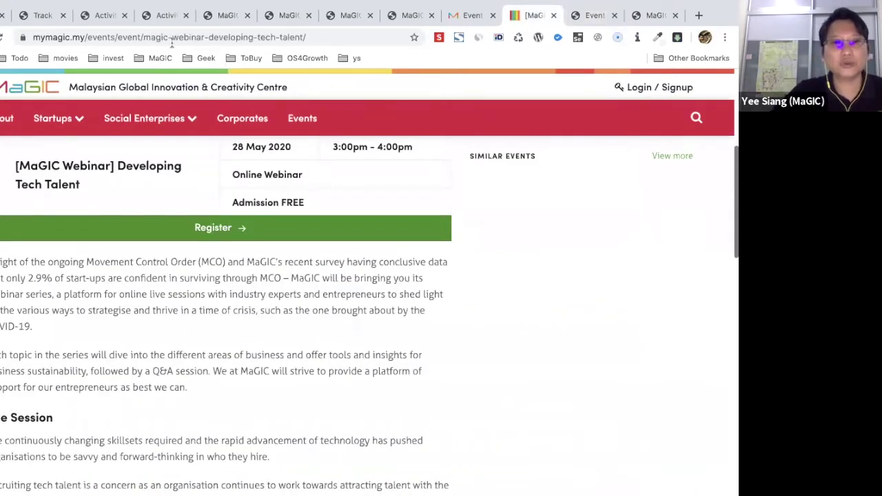
{"action": "left_click_drag", "start_coordinate": [88, 37], "coordinate": [390, 47]}
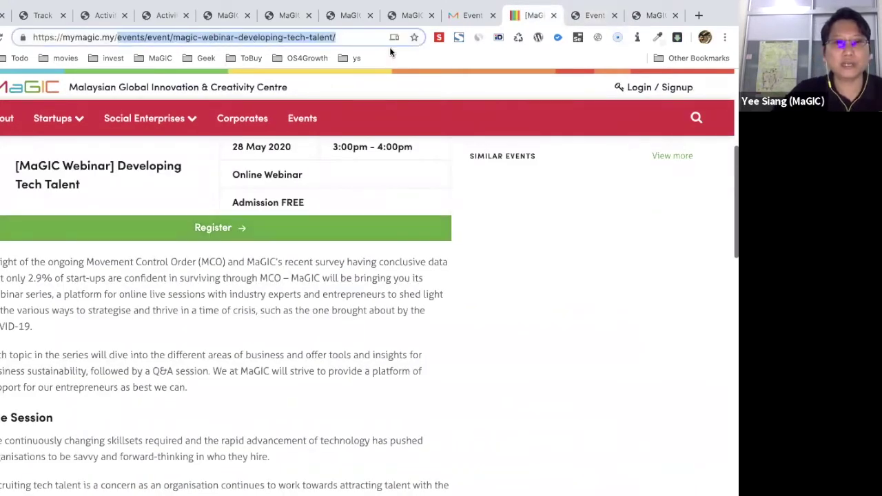
Step: Browse the startup listings in the MaGIC Community directory, including the open data section below them
{"action": "left_click", "coordinate": [238, 12]}
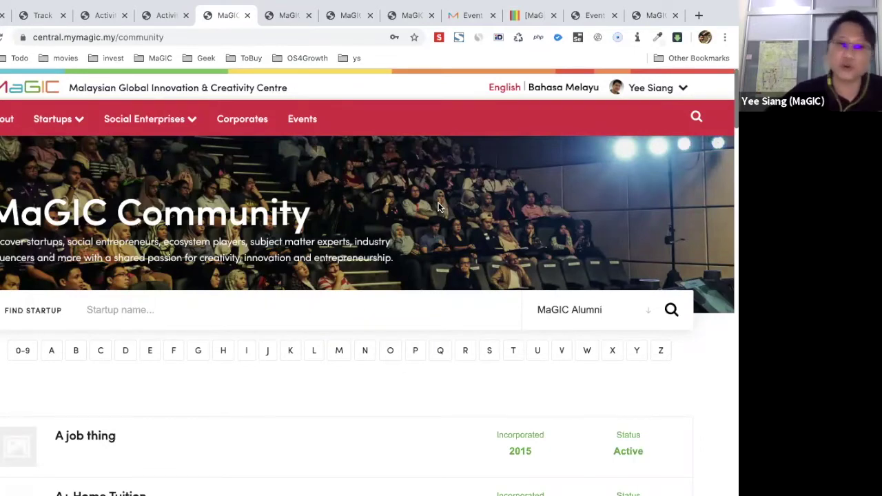
{"action": "scroll", "coordinate": [102, 259], "scroll_direction": "down", "scroll_amount": 2}
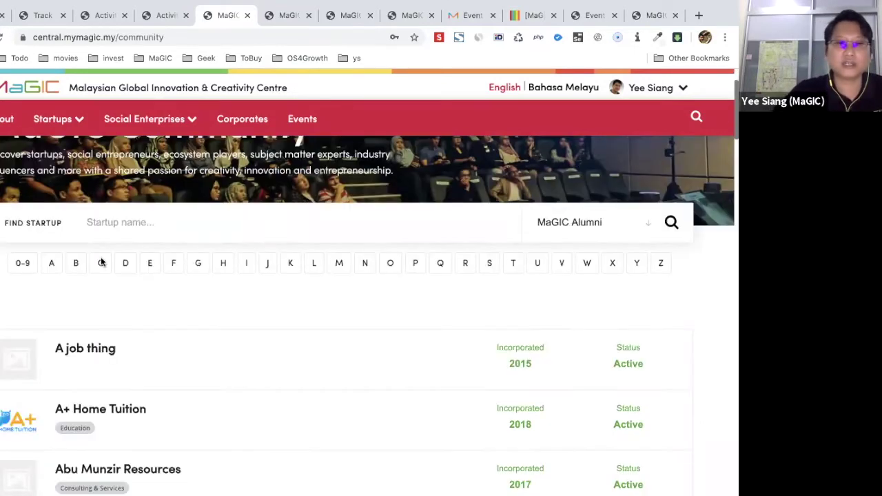
{"action": "scroll", "coordinate": [101, 262], "scroll_direction": "down", "scroll_amount": 7}
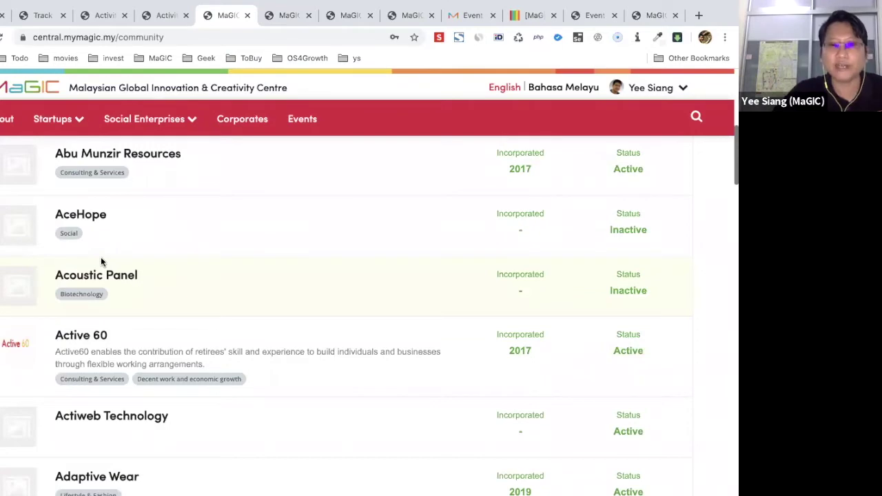
{"action": "scroll", "coordinate": [101, 261], "scroll_direction": "down", "scroll_amount": 15}
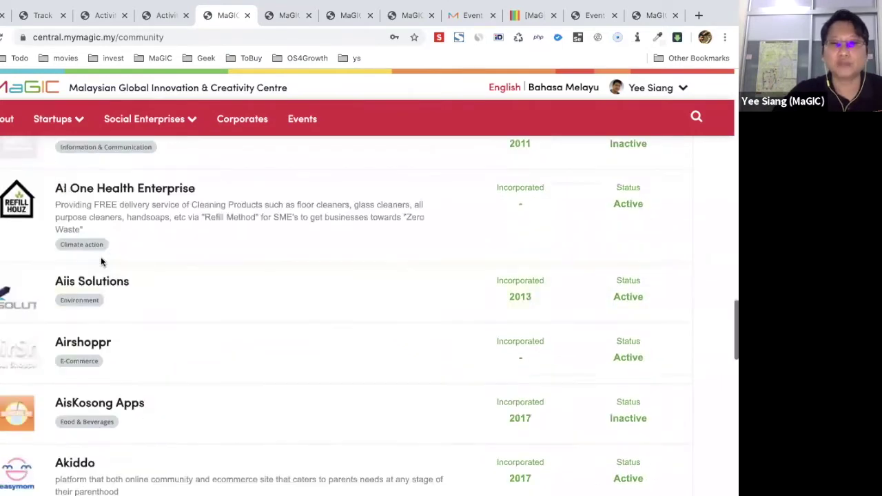
{"action": "scroll", "coordinate": [101, 261], "scroll_direction": "down", "scroll_amount": 15}
{"action": "scroll", "coordinate": [102, 258], "scroll_direction": "up", "scroll_amount": 6}
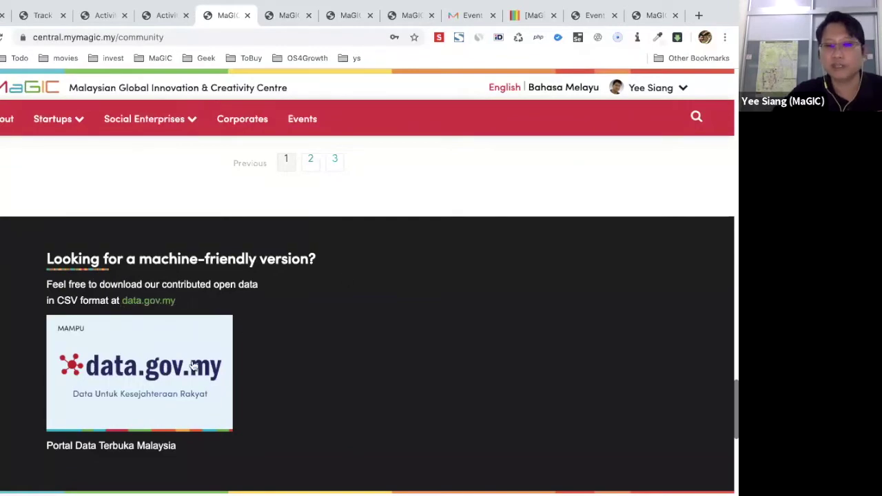
{"action": "scroll", "coordinate": [186, 346], "scroll_direction": "up", "scroll_amount": 12}
{"action": "scroll", "coordinate": [185, 346], "scroll_direction": "up", "scroll_amount": 10}
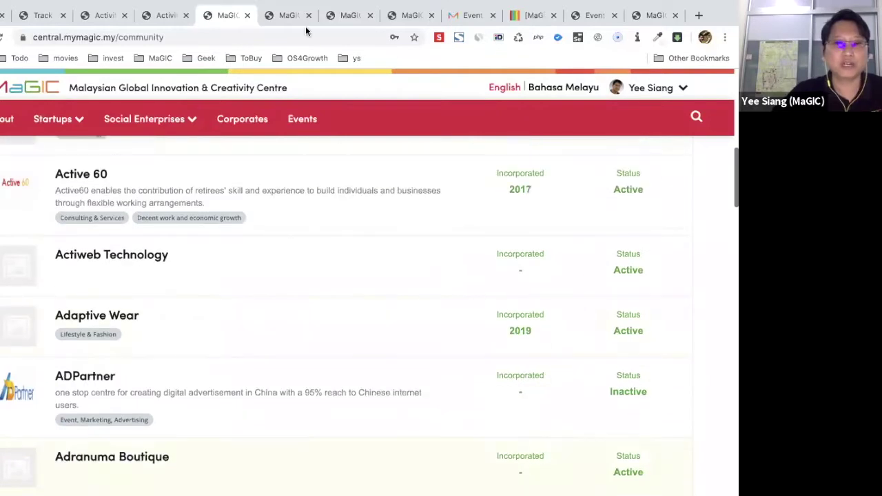
{"action": "scroll", "coordinate": [231, 207], "scroll_direction": "up", "scroll_amount": 3}
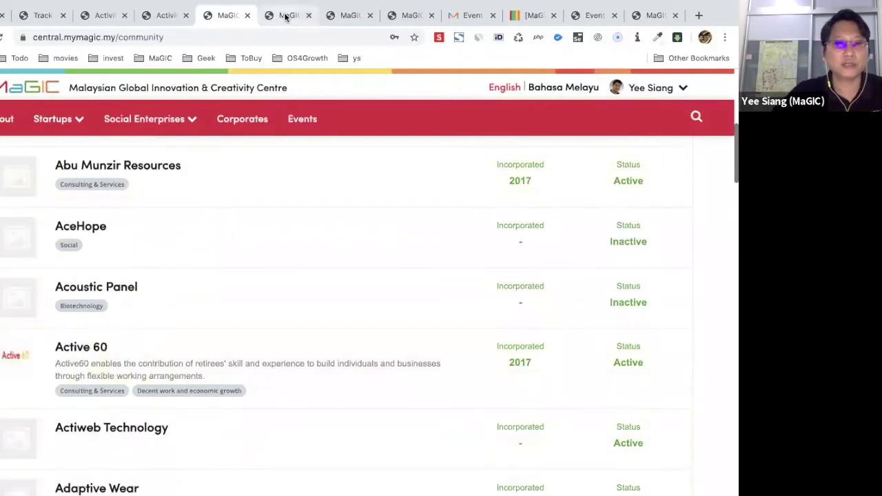
Step: View the Food Market Hub startup profile, including its description, industry, team and programs
{"action": "left_click", "coordinate": [284, 16]}
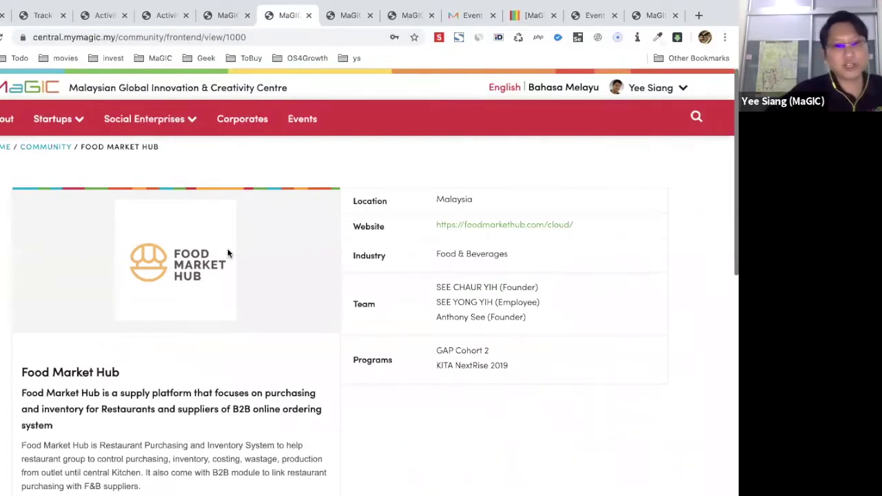
{"action": "scroll", "coordinate": [229, 253], "scroll_direction": "down", "scroll_amount": 1}
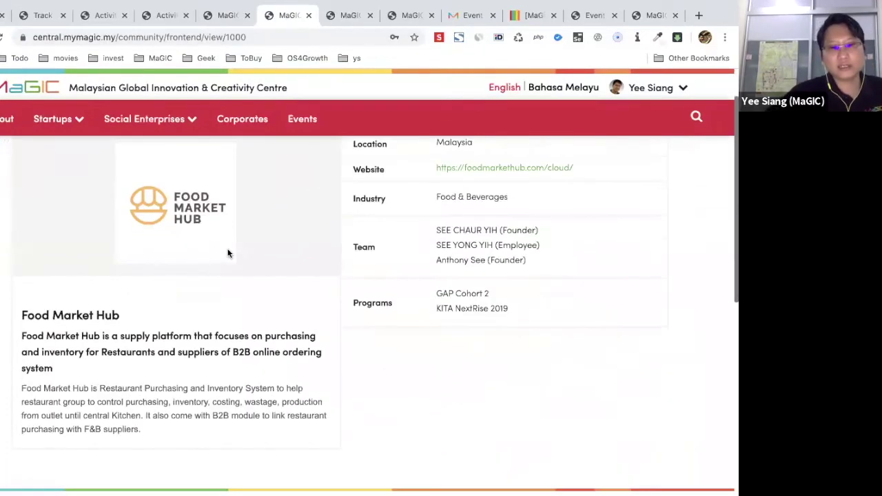
{"action": "scroll", "coordinate": [245, 273], "scroll_direction": "down", "scroll_amount": 1}
{"action": "scroll", "coordinate": [244, 273], "scroll_direction": "up", "scroll_amount": 1}
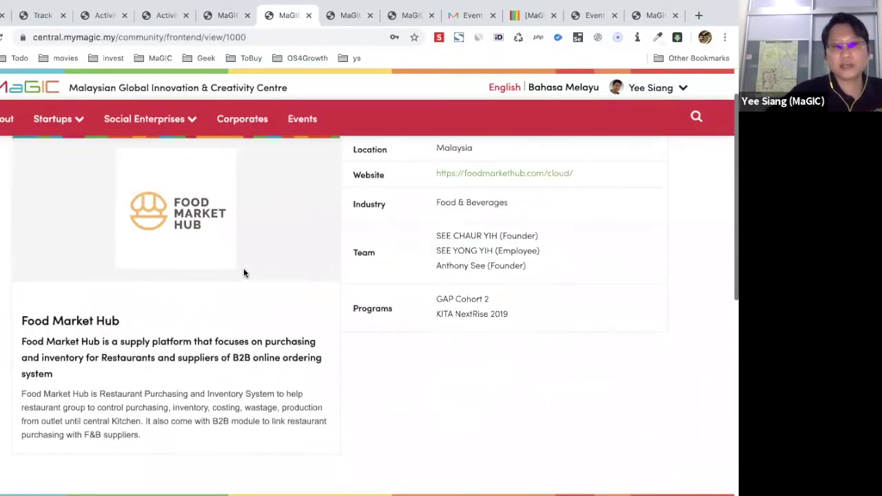
{"action": "scroll", "coordinate": [243, 268], "scroll_direction": "up", "scroll_amount": 1}
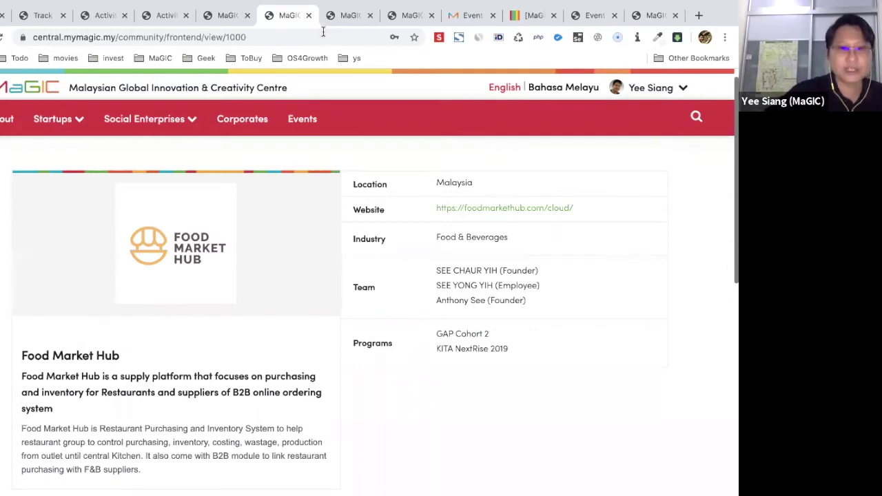
Step: Return to the MaGIC Community directory and search the startups for "pingfong"
{"action": "left_click", "coordinate": [224, 21]}
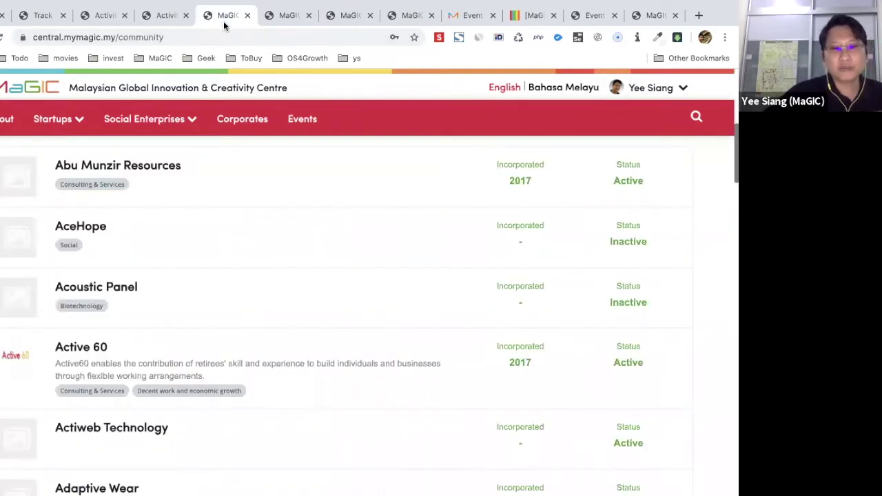
{"action": "scroll", "coordinate": [240, 233], "scroll_direction": "up", "scroll_amount": 10}
{"action": "scroll", "coordinate": [226, 299], "scroll_direction": "down", "scroll_amount": 1}
{"action": "left_click", "coordinate": [226, 302]}
{"action": "type", "text": "pingfong"}
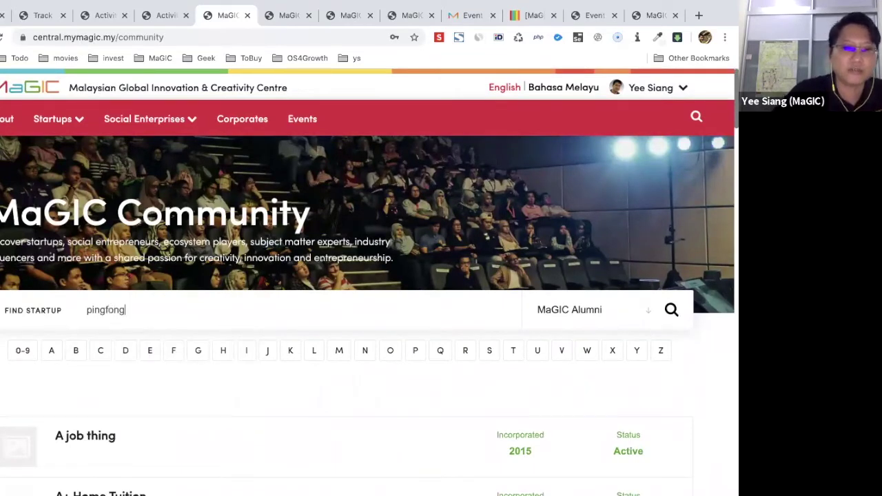
{"action": "key", "text": "Return"}
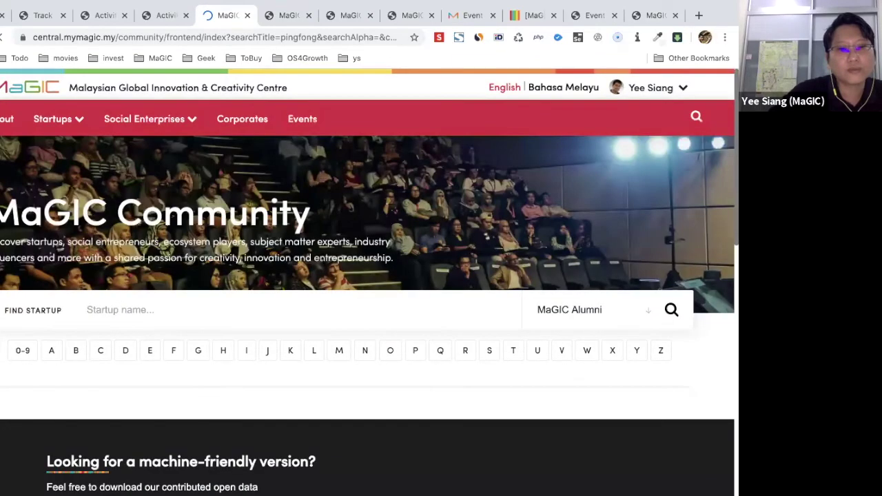
Step: Search the MaGIC Alumni startups for "fong"
{"action": "left_click", "coordinate": [120, 310]}
{"action": "type", "text": "fong"}
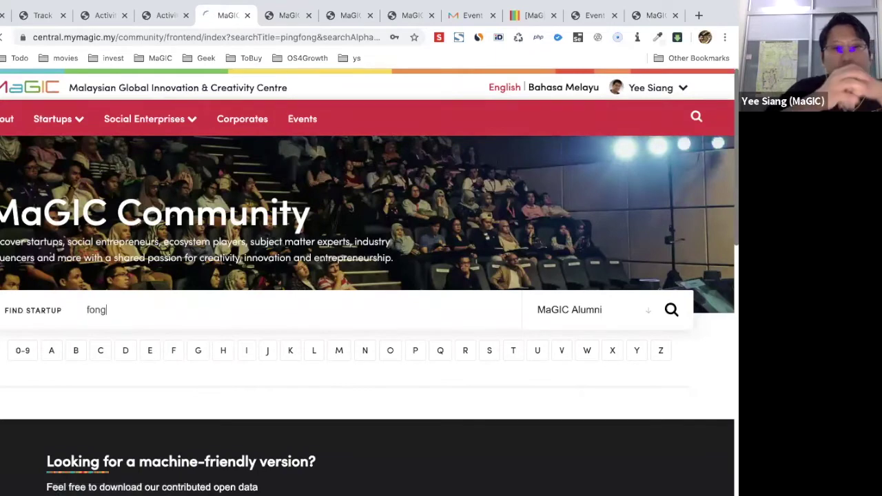
{"action": "key", "text": "Return"}
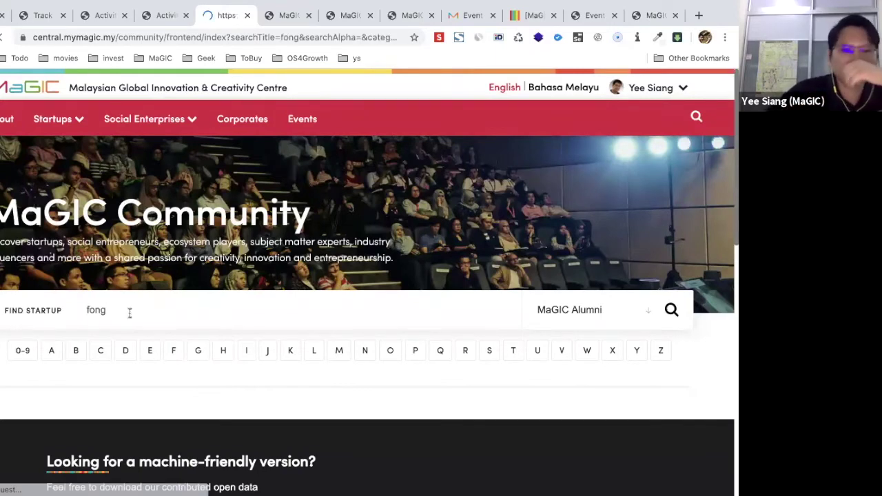
{"action": "scroll", "coordinate": [122, 314], "scroll_direction": "down", "scroll_amount": 1}
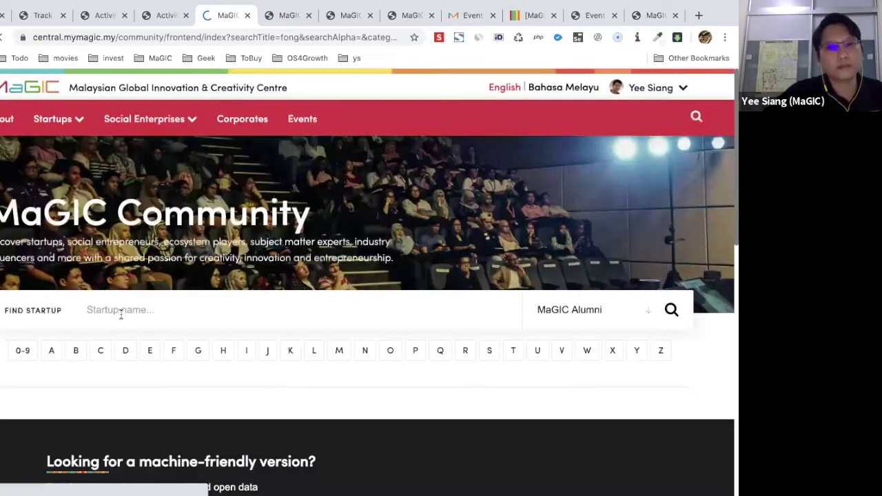
Step: Search the MaGIC Alumni startups for "pink" and look through the matching entries
{"action": "scroll", "coordinate": [121, 313], "scroll_direction": "down", "scroll_amount": 2}
{"action": "left_click", "coordinate": [156, 200]}
{"action": "type", "text": "p"}
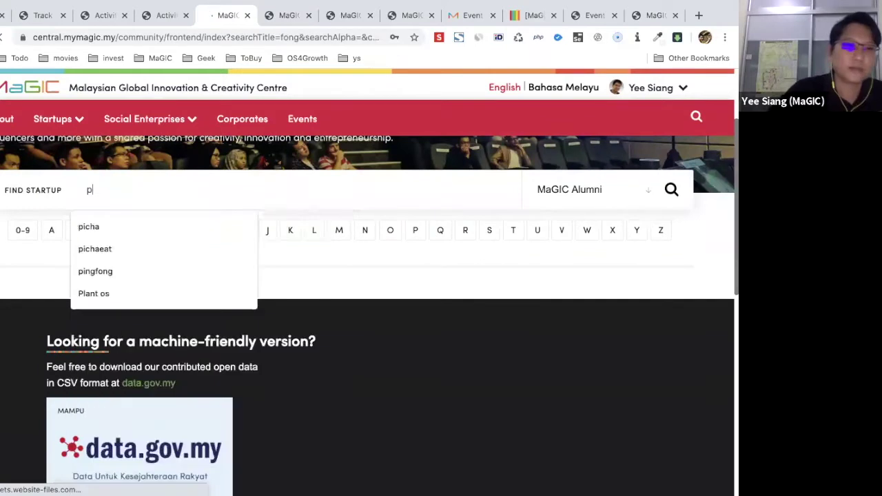
{"action": "type", "text": "ink"}
{"action": "key", "text": "Return"}
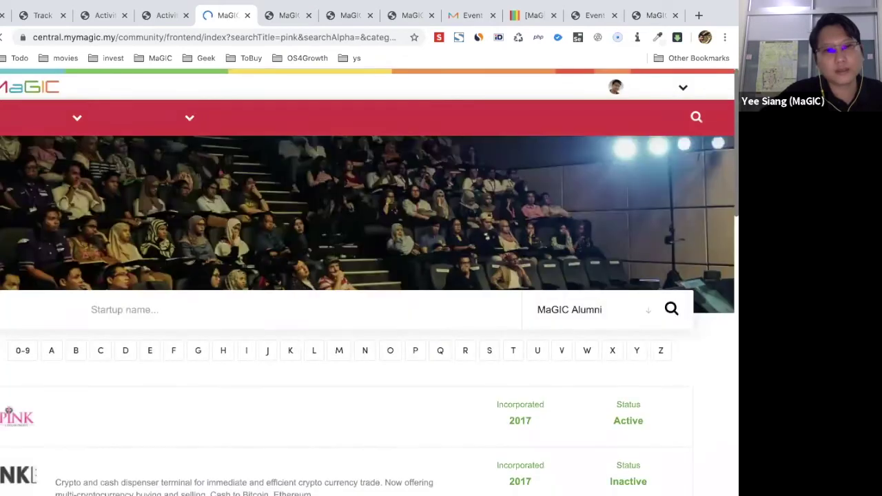
{"action": "scroll", "coordinate": [123, 229], "scroll_direction": "down", "scroll_amount": 3}
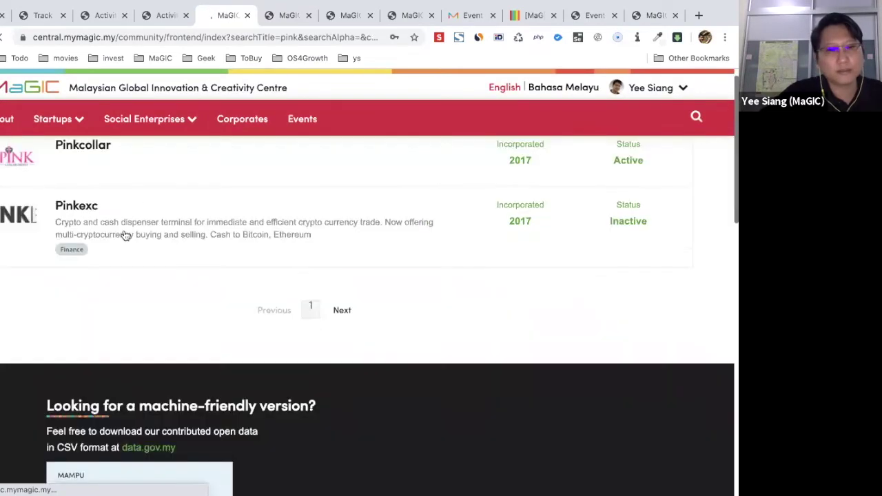
Step: Search the MaGIC Alumni startups for "runcloud"
{"action": "scroll", "coordinate": [123, 230], "scroll_direction": "up", "scroll_amount": 1}
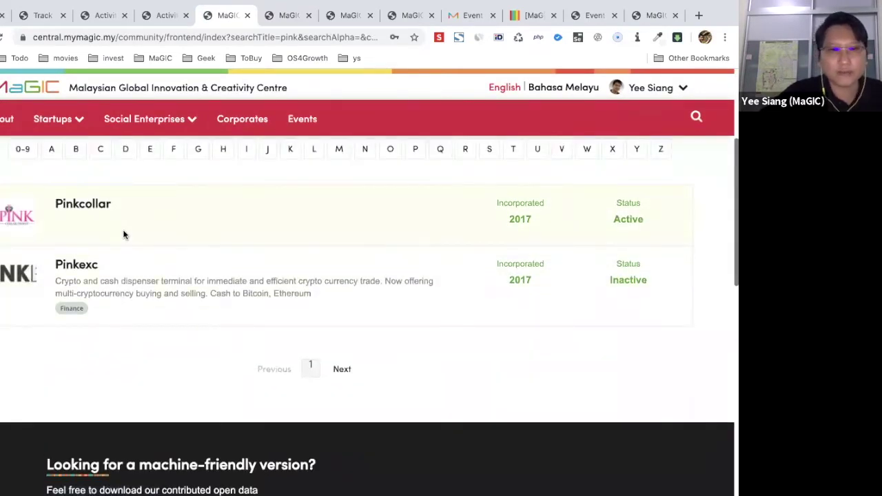
{"action": "scroll", "coordinate": [123, 234], "scroll_direction": "up", "scroll_amount": 1}
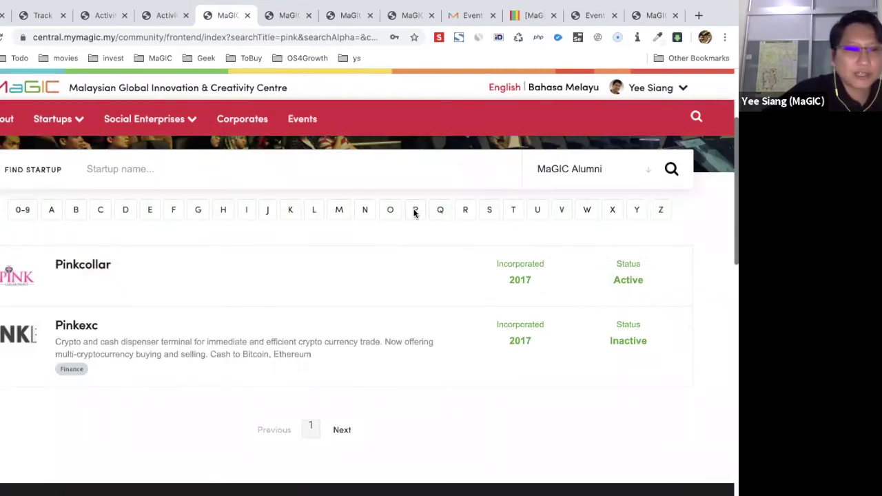
{"action": "scroll", "coordinate": [413, 211], "scroll_direction": "down", "scroll_amount": 2}
{"action": "scroll", "coordinate": [357, 248], "scroll_direction": "up", "scroll_amount": 3}
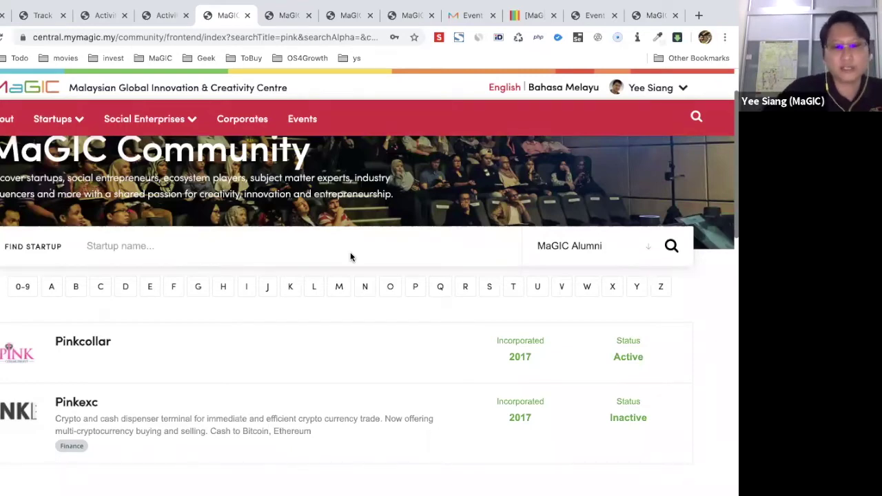
{"action": "left_click", "coordinate": [255, 243]}
{"action": "type", "text": "runcloud"}
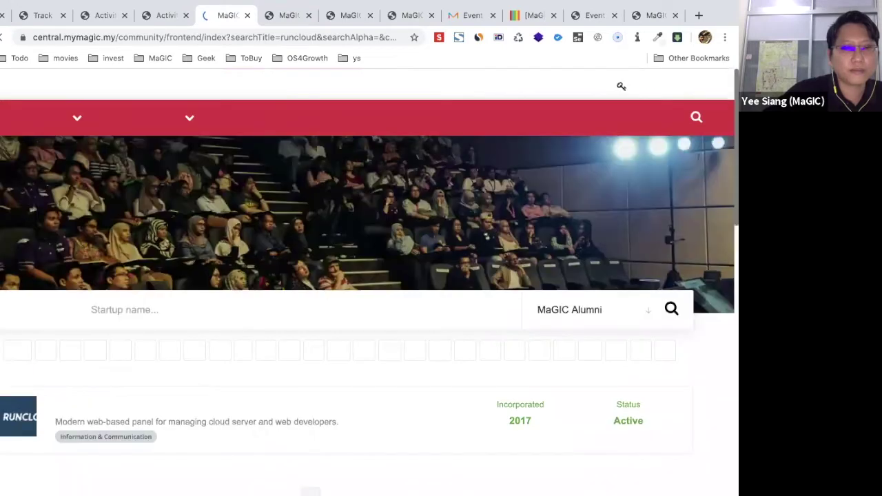
Step: Open the RunCloud.io startup profile and examine its description, website, industry, team and programs
{"action": "left_click", "coordinate": [105, 408]}
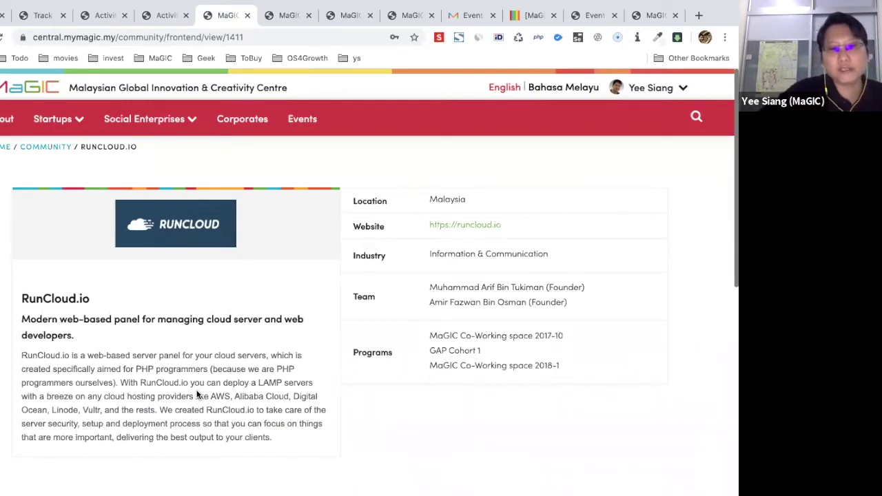
{"action": "scroll", "coordinate": [228, 335], "scroll_direction": "down", "scroll_amount": 1}
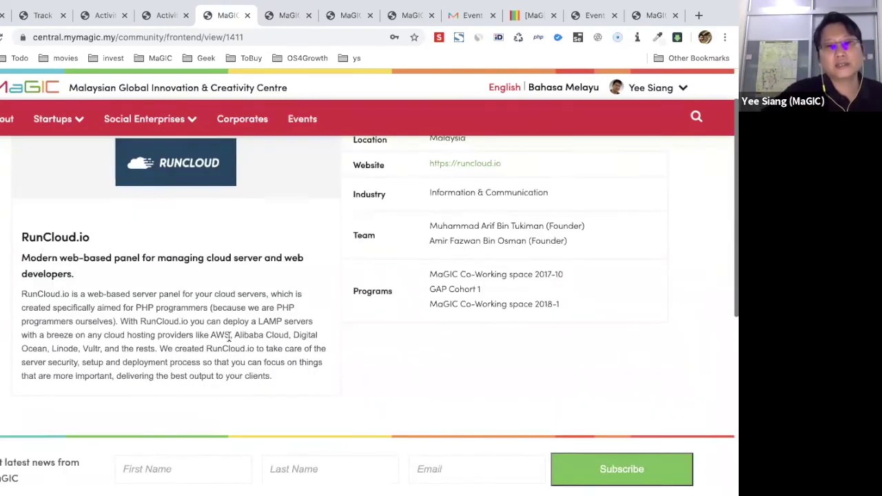
{"action": "scroll", "coordinate": [228, 335], "scroll_direction": "up", "scroll_amount": 1}
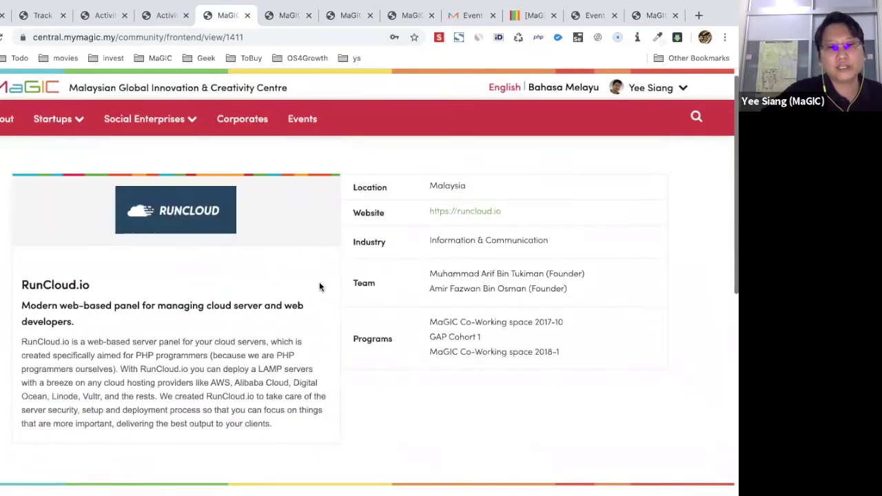
{"action": "scroll", "coordinate": [324, 282], "scroll_direction": "down", "scroll_amount": 1}
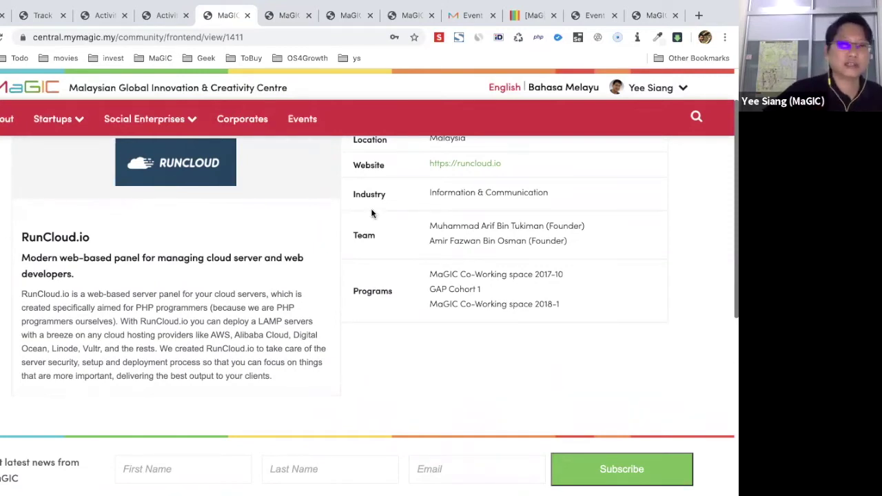
{"action": "scroll", "coordinate": [358, 307], "scroll_direction": "up", "scroll_amount": 2}
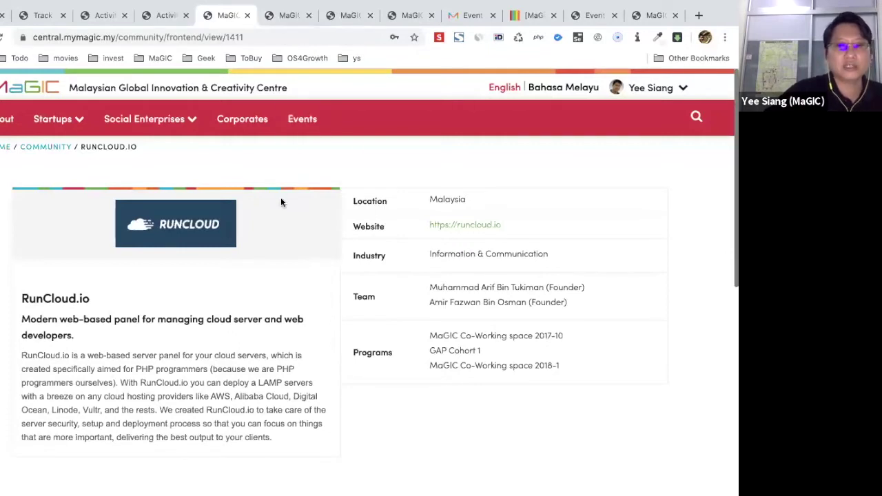
{"action": "scroll", "coordinate": [308, 168], "scroll_direction": "down", "scroll_amount": 2}
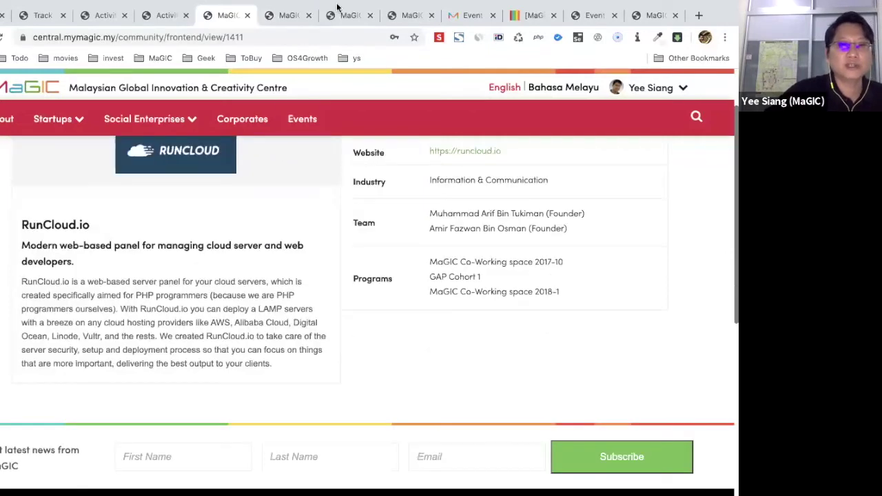
Step: Leave the startup profiles and look over the Resource Directory's introduction, partner organisations and filter categories
{"action": "left_click", "coordinate": [285, 17]}
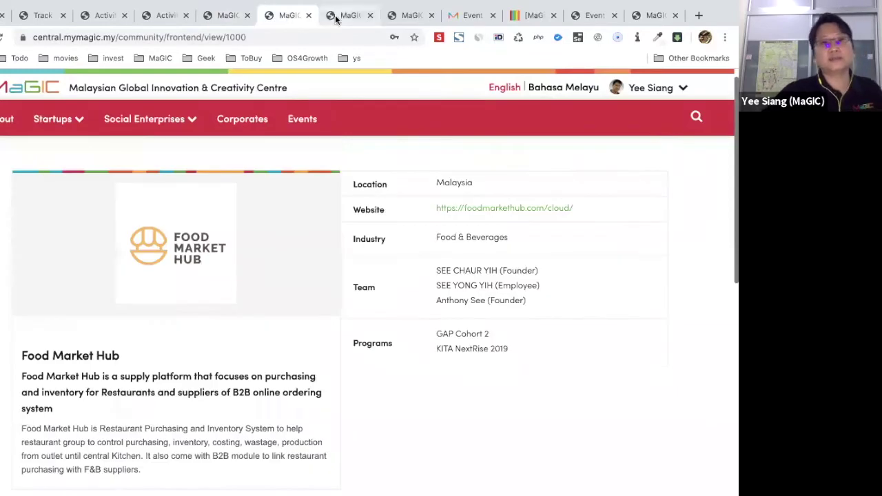
{"action": "left_click", "coordinate": [243, 16]}
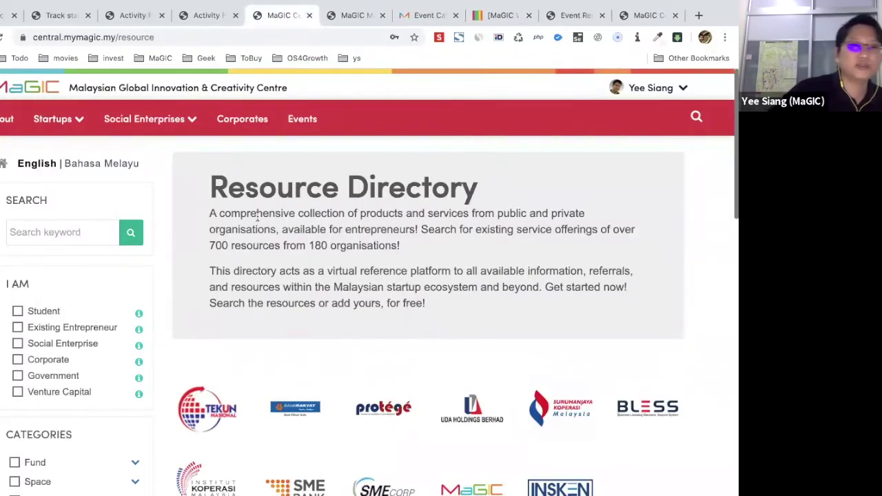
{"action": "scroll", "coordinate": [257, 215], "scroll_direction": "down", "scroll_amount": 4}
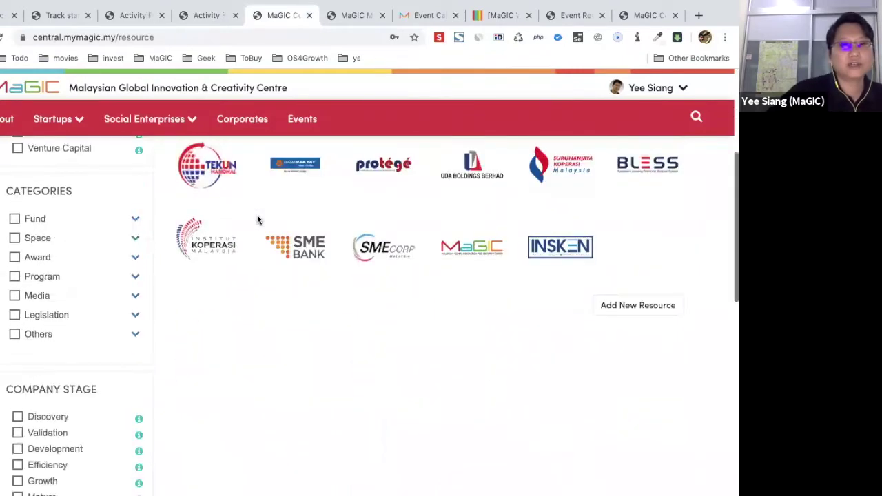
{"action": "scroll", "coordinate": [241, 219], "scroll_direction": "up", "scroll_amount": 3}
Step: Filter the Resource Directory for Student resources in the Fund category's Grant type
{"action": "left_click", "coordinate": [18, 246]}
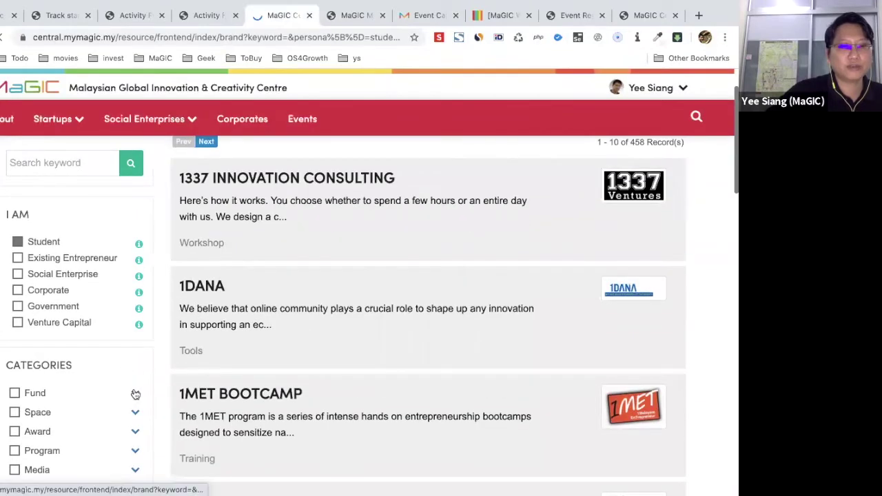
{"action": "left_click", "coordinate": [135, 392]}
{"action": "left_click", "coordinate": [31, 444]}
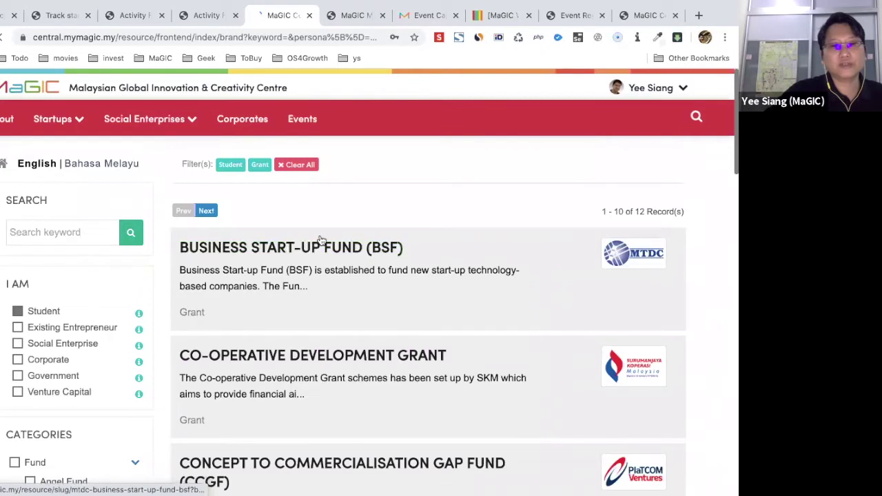
Step: Open the Business Start-up Fund (BSF) grant and read its description and objectives
{"action": "left_click", "coordinate": [318, 248]}
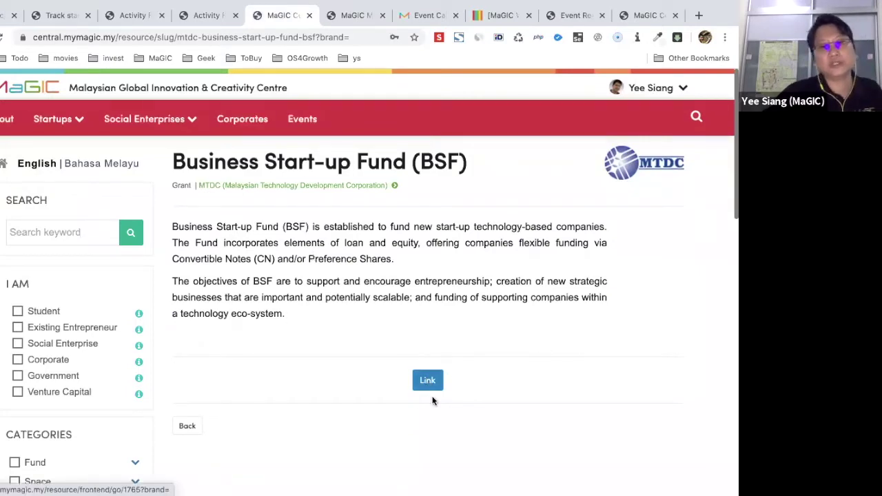
{"action": "scroll", "coordinate": [441, 293], "scroll_direction": "down", "scroll_amount": 1}
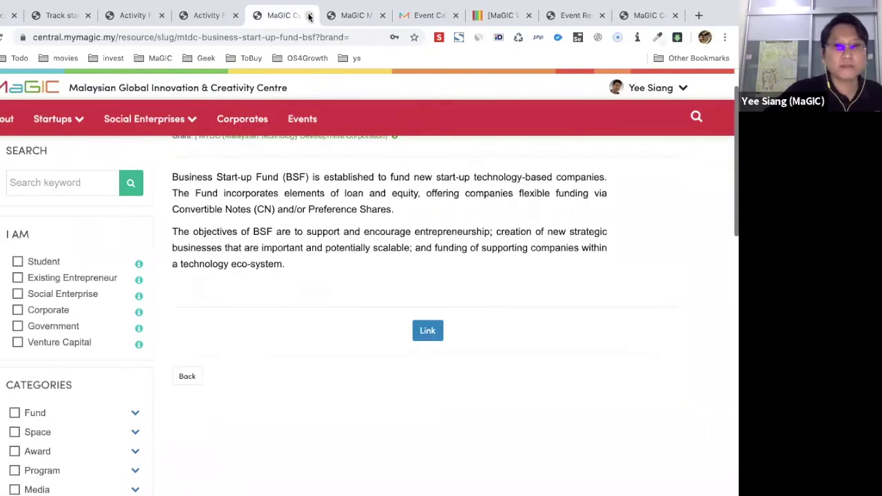
{"action": "scroll", "coordinate": [336, 210], "scroll_direction": "up", "scroll_amount": 1}
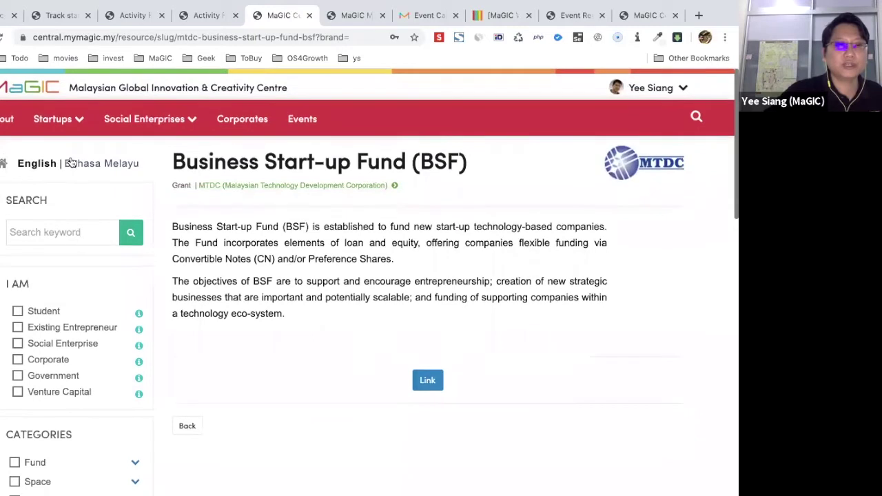
Step: Return to the unfiltered Resource Directory and look through its category and company stage filters
{"action": "left_click", "coordinate": [79, 164]}
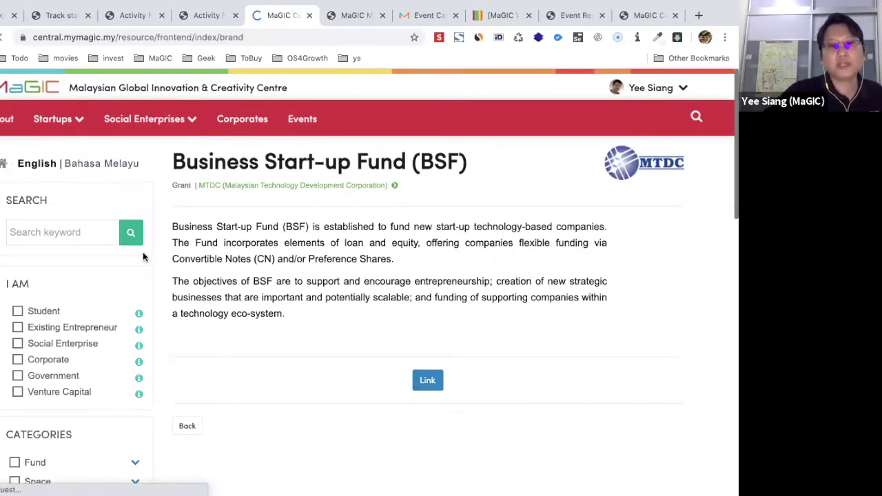
{"action": "scroll", "coordinate": [142, 256], "scroll_direction": "down", "scroll_amount": 3}
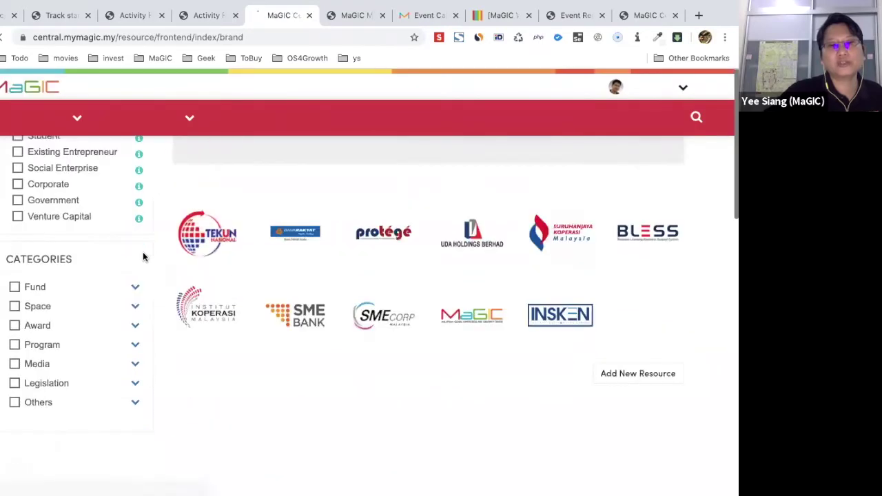
{"action": "scroll", "coordinate": [143, 257], "scroll_direction": "down", "scroll_amount": 3}
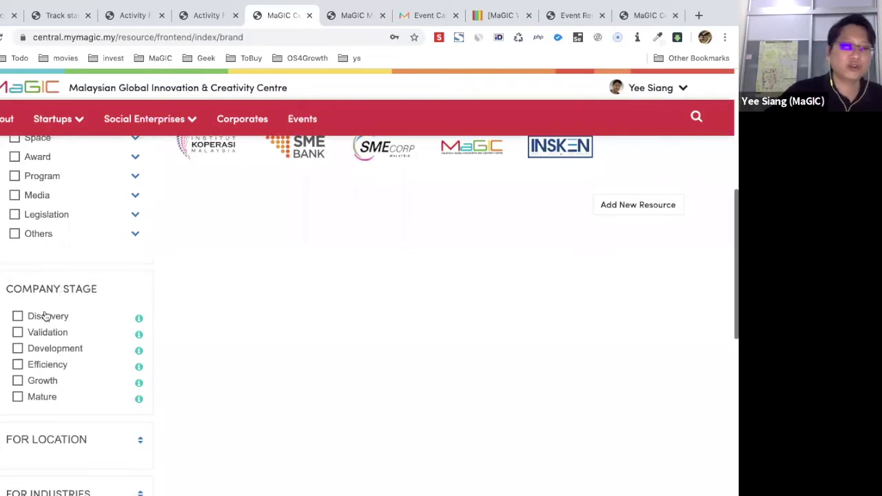
Step: Expand the Resource Directory's location filter and show the regions under Malaysia
{"action": "left_click", "coordinate": [140, 441]}
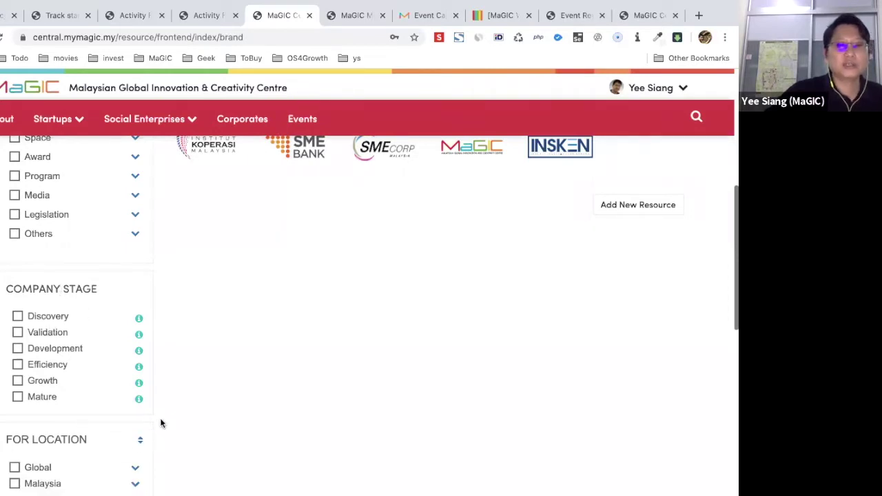
{"action": "scroll", "coordinate": [161, 423], "scroll_direction": "down", "scroll_amount": 1}
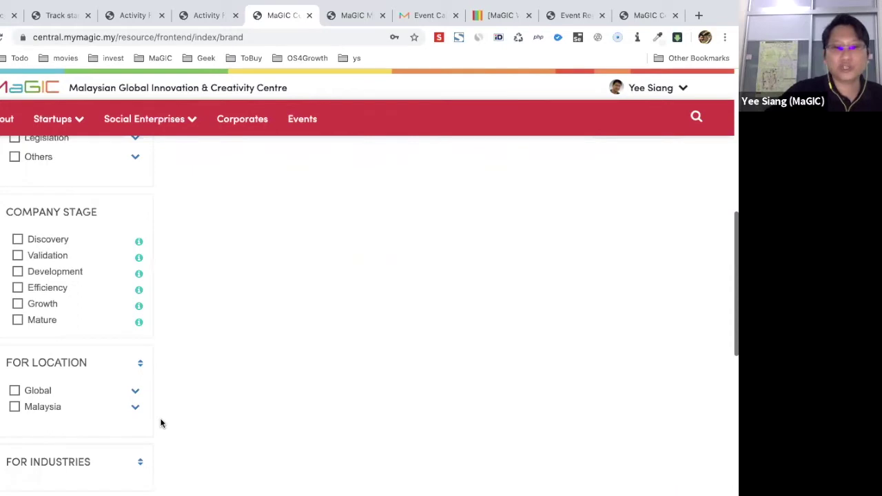
{"action": "left_click", "coordinate": [136, 408]}
{"action": "scroll", "coordinate": [132, 417], "scroll_direction": "down", "scroll_amount": 1}
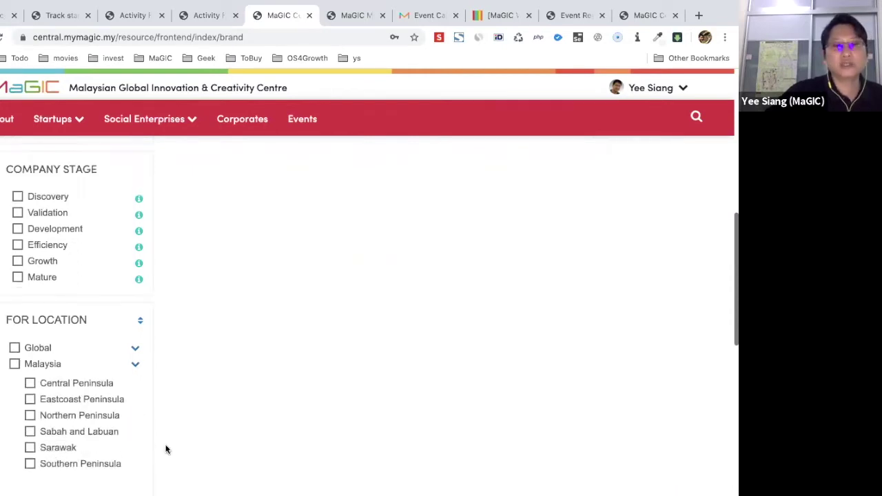
{"action": "scroll", "coordinate": [156, 378], "scroll_direction": "down", "scroll_amount": 2}
Step: Expand the Resource Directory's industries filter and look through the listed industries
{"action": "mouse_move", "coordinate": [144, 118]}
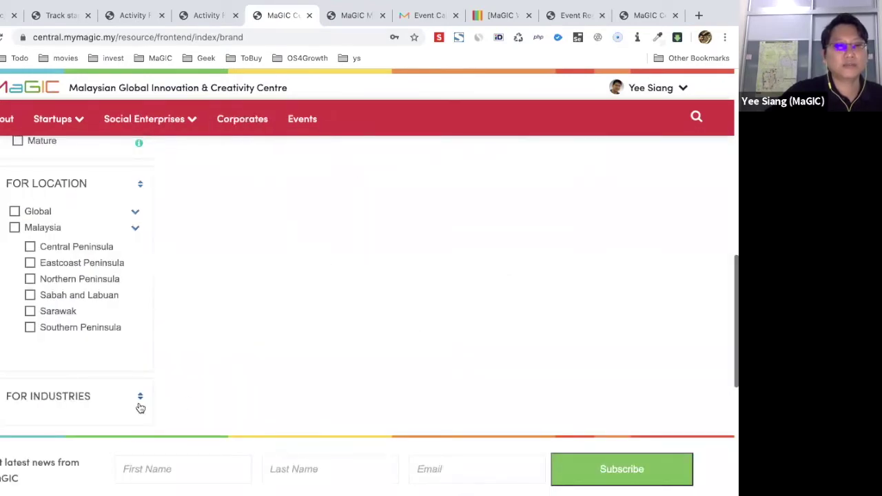
{"action": "left_click", "coordinate": [140, 409]}
{"action": "scroll", "coordinate": [137, 406], "scroll_direction": "down", "scroll_amount": 4}
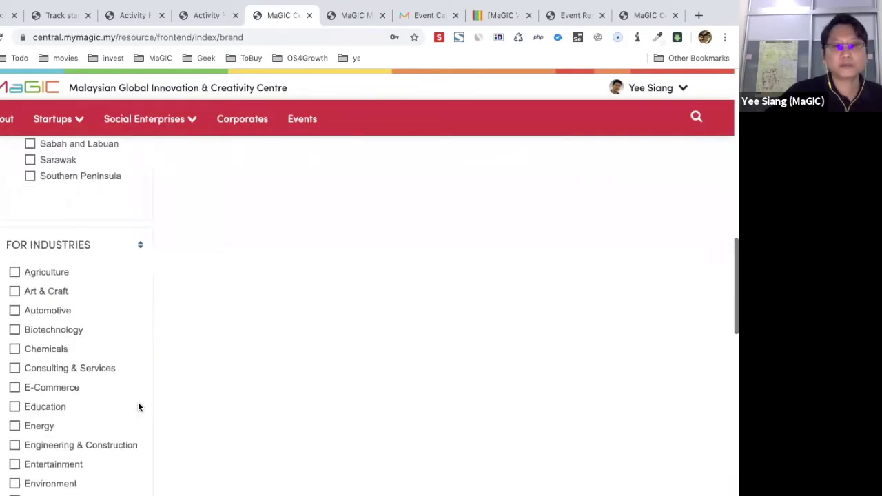
Step: Close the Resource Directory and view how the MaGIC Mentorship programme works for mentees
{"action": "left_click", "coordinate": [308, 15]}
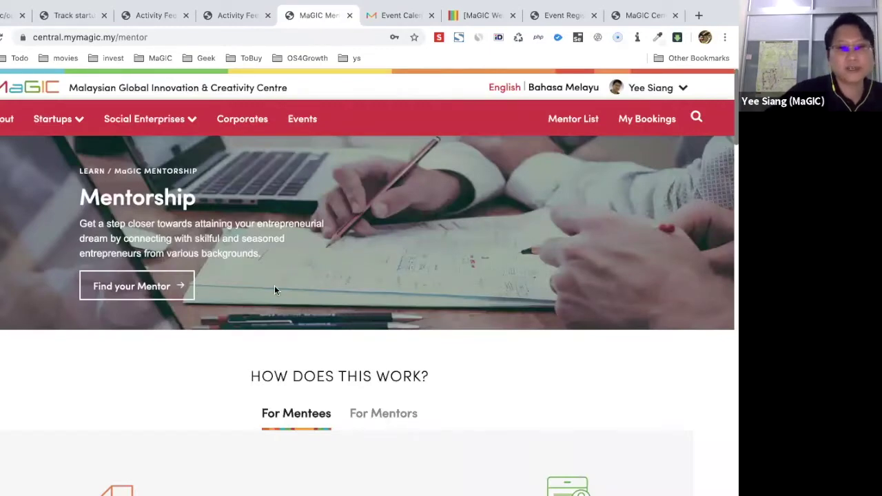
{"action": "scroll", "coordinate": [274, 288], "scroll_direction": "down", "scroll_amount": 3}
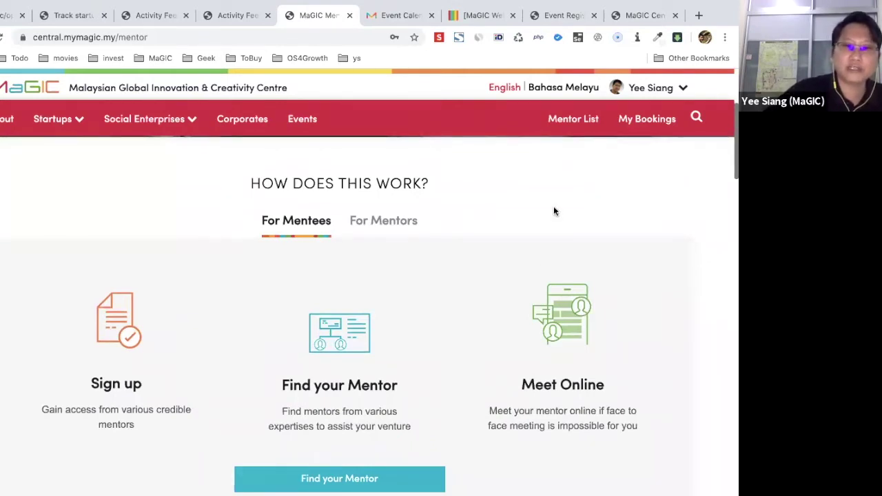
Step: Open the MaGIC Mentorship mentor list and browse the available mentors
{"action": "left_click", "coordinate": [572, 131]}
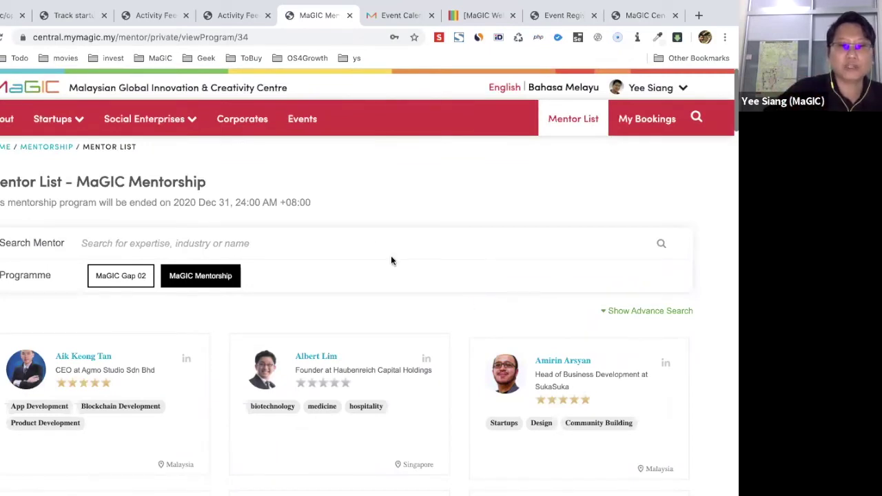
{"action": "scroll", "coordinate": [346, 306], "scroll_direction": "down", "scroll_amount": 2}
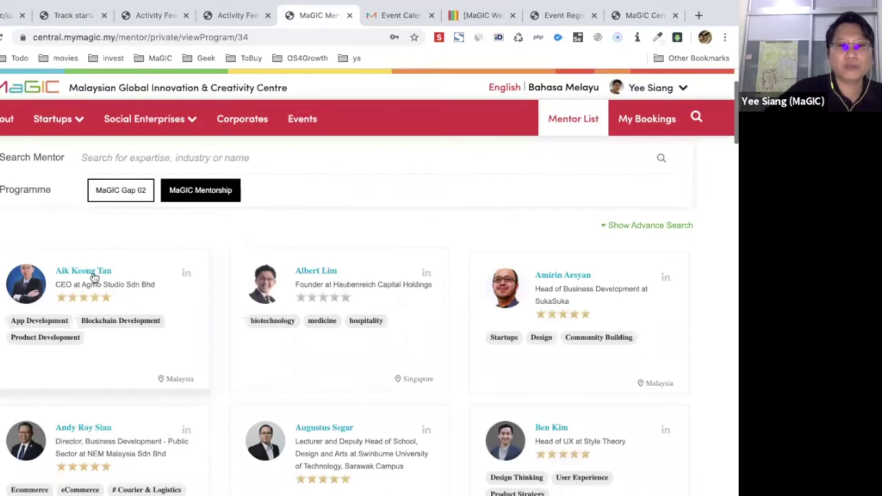
{"action": "scroll", "coordinate": [95, 387], "scroll_direction": "down", "scroll_amount": 6}
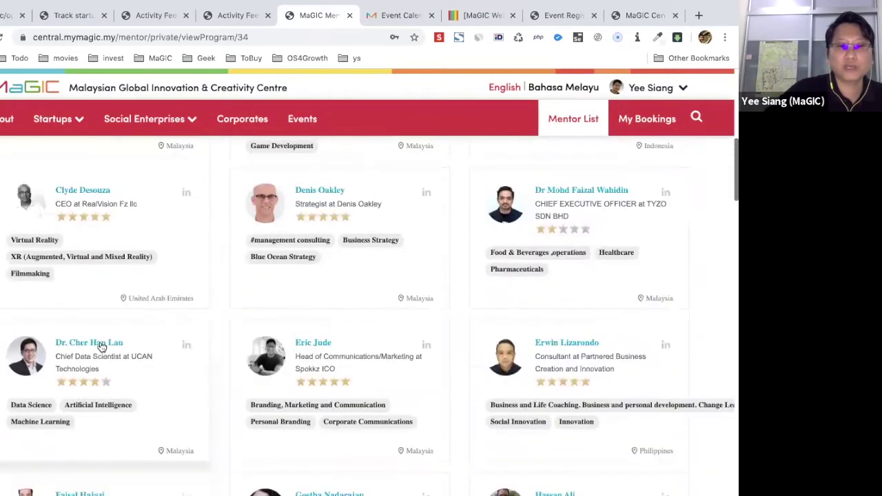
Step: Open the booking page of the UCAN Technologies chief data scientist and examine the mentor's biography, expertise and reviews
{"action": "left_click", "coordinate": [101, 347]}
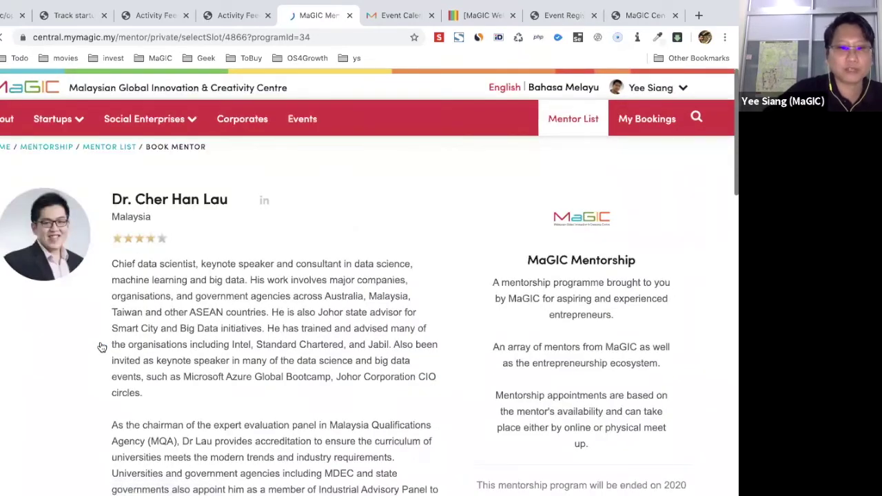
{"action": "scroll", "coordinate": [102, 346], "scroll_direction": "down", "scroll_amount": 3}
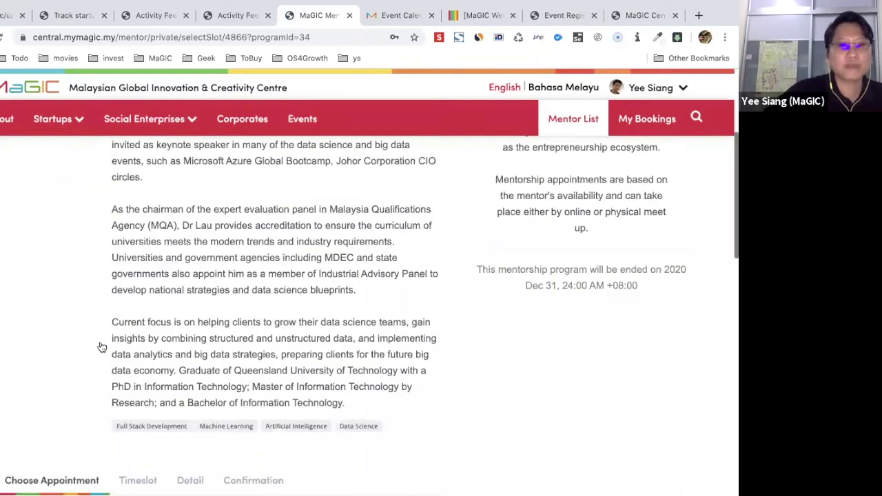
{"action": "scroll", "coordinate": [101, 347], "scroll_direction": "up", "scroll_amount": 3}
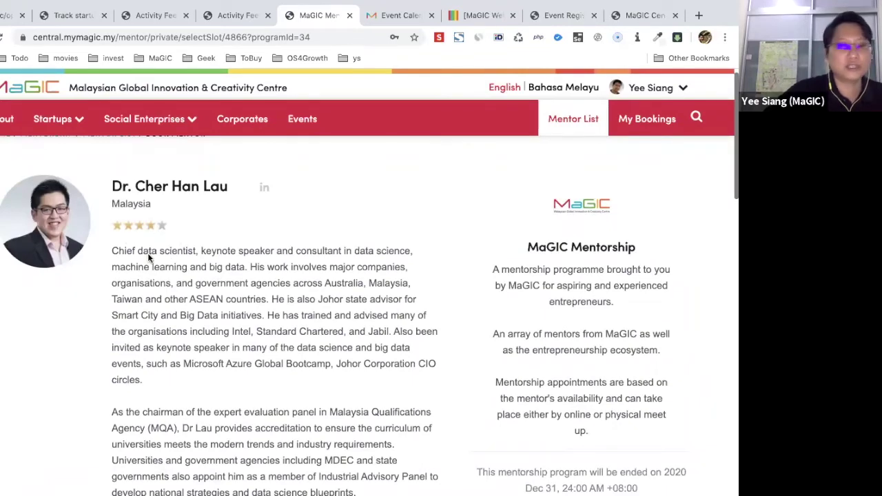
{"action": "scroll", "coordinate": [147, 257], "scroll_direction": "down", "scroll_amount": 15}
{"action": "scroll", "coordinate": [147, 257], "scroll_direction": "up", "scroll_amount": 3}
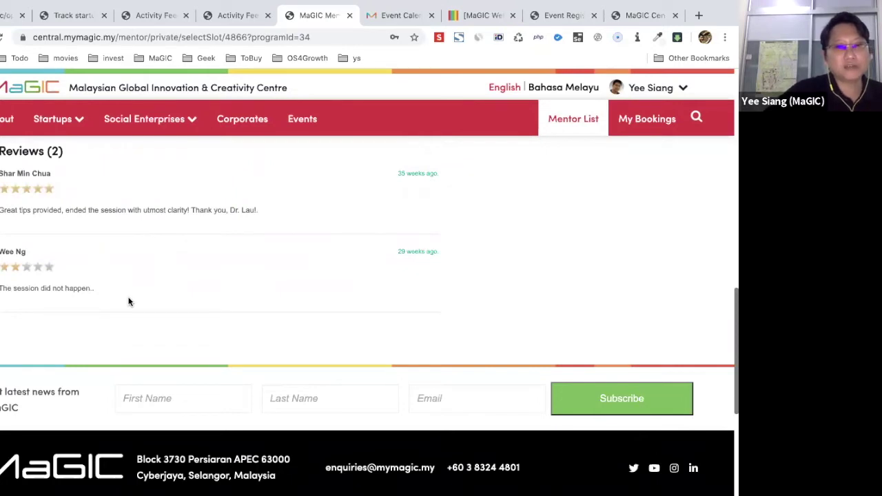
Step: Choose the 19:00 – 19:30 timeslot on Tue, 2020-May-26 for the mentor's video call appointment and view the available slots
{"action": "scroll", "coordinate": [128, 302], "scroll_direction": "up", "scroll_amount": 4}
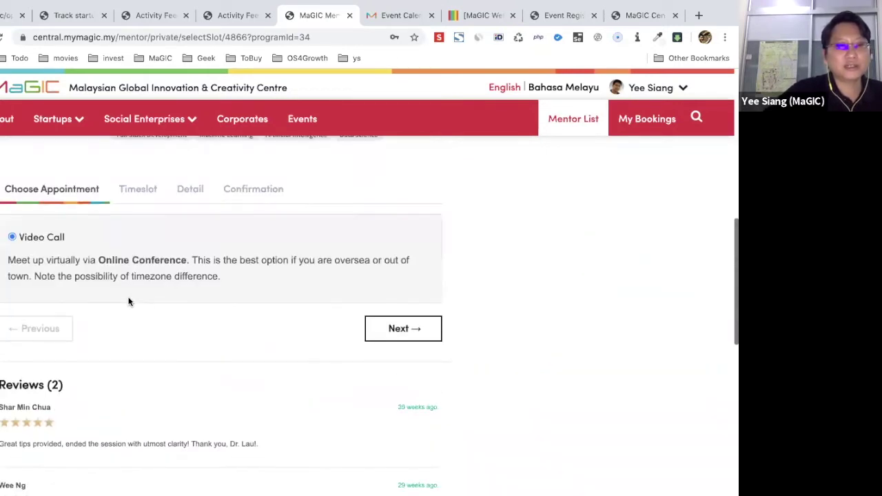
{"action": "left_click", "coordinate": [126, 193]}
{"action": "left_click", "coordinate": [14, 296]}
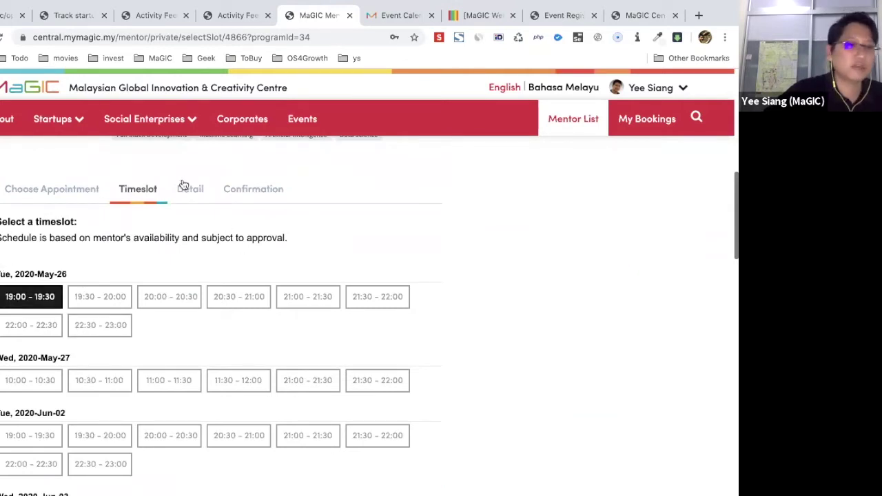
{"action": "scroll", "coordinate": [183, 253], "scroll_direction": "down", "scroll_amount": 3}
{"action": "left_click", "coordinate": [184, 254]}
{"action": "scroll", "coordinate": [185, 256], "scroll_direction": "up", "scroll_amount": 1}
{"action": "scroll", "coordinate": [185, 256], "scroll_direction": "up", "scroll_amount": 2}
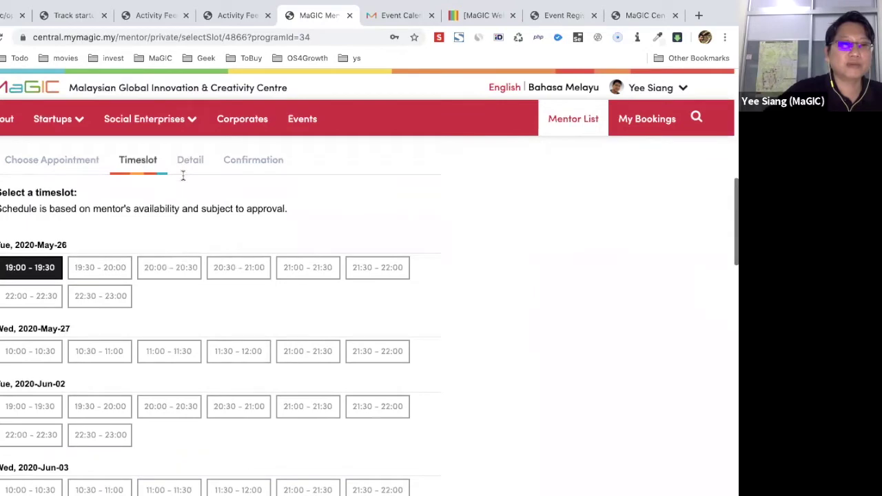
{"action": "mouse_move", "coordinate": [172, 118]}
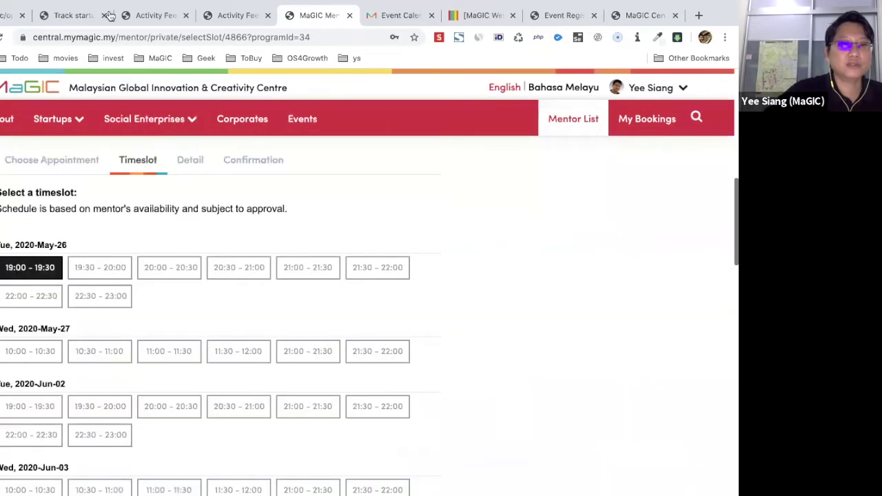
Step: Open the booking's detail form, view its contact and enquiry fields, and return to the mentor's biography
{"action": "left_click", "coordinate": [196, 160]}
{"action": "left_click", "coordinate": [200, 253]}
{"action": "left_click", "coordinate": [189, 321]}
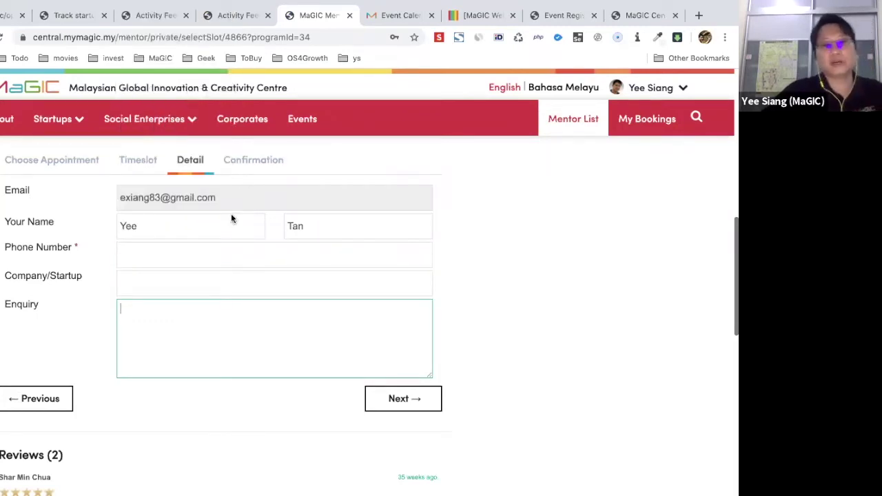
{"action": "scroll", "coordinate": [225, 285], "scroll_direction": "up", "scroll_amount": 5}
{"action": "scroll", "coordinate": [226, 284], "scroll_direction": "up", "scroll_amount": 3}
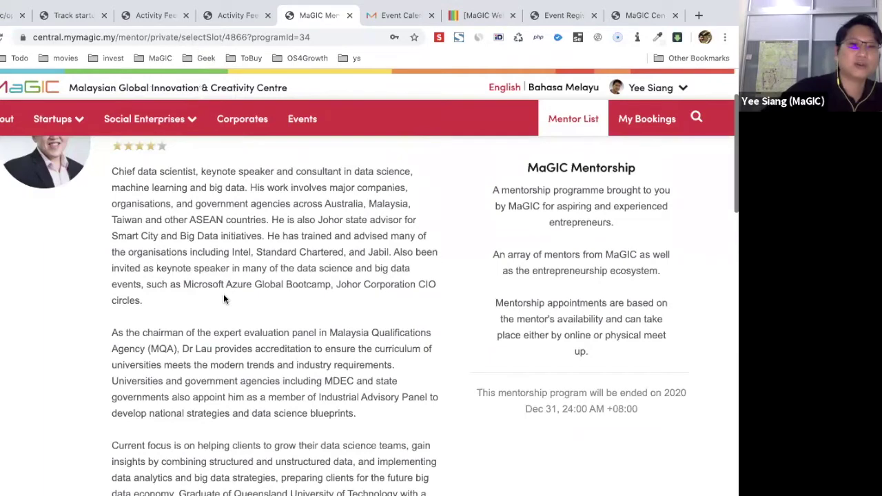
{"action": "scroll", "coordinate": [258, 337], "scroll_direction": "up", "scroll_amount": 2}
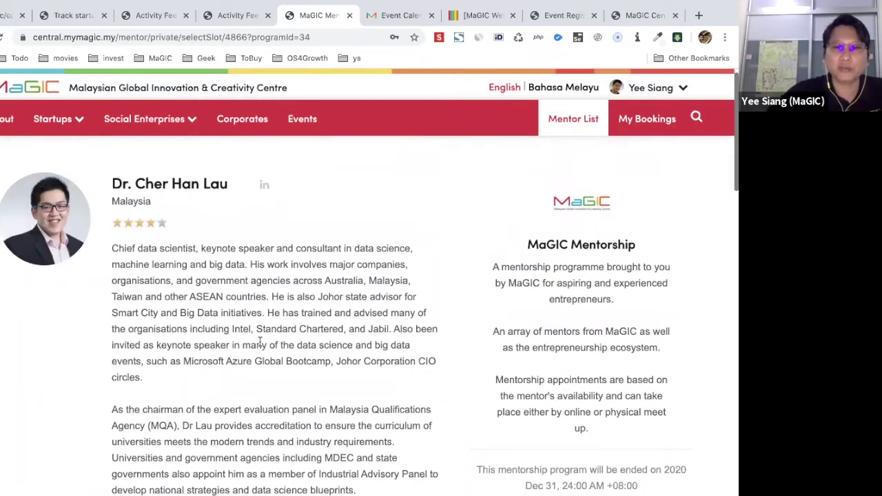
Step: Close the mentor booking, events calendar, webinar, event registration and impact dashboard pages
{"action": "left_click", "coordinate": [350, 15]}
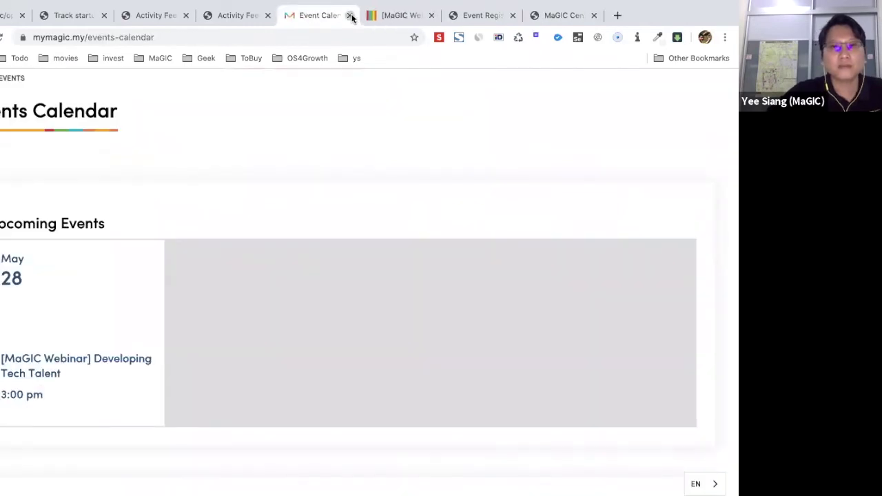
{"action": "left_click", "coordinate": [350, 15]}
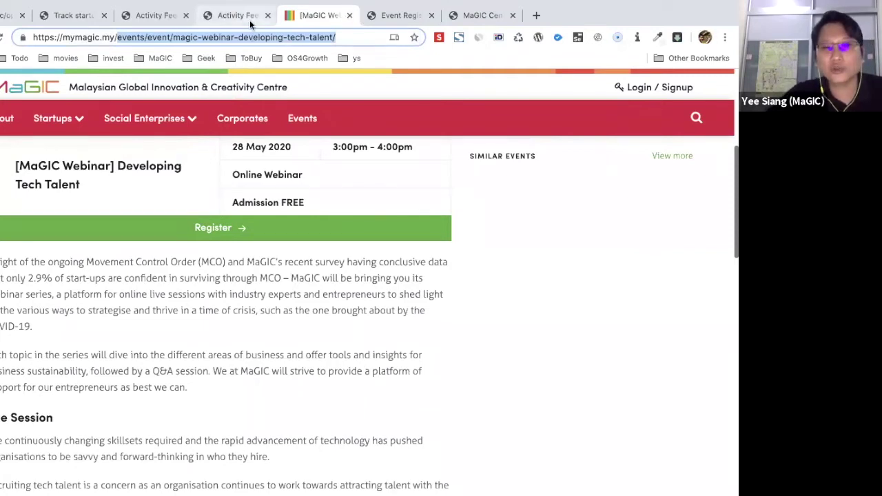
{"action": "left_click", "coordinate": [350, 15]}
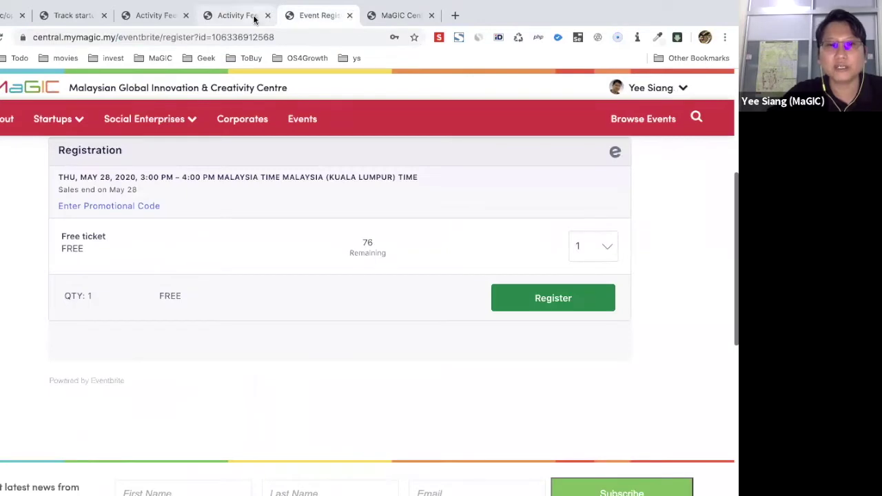
{"action": "left_click", "coordinate": [350, 15]}
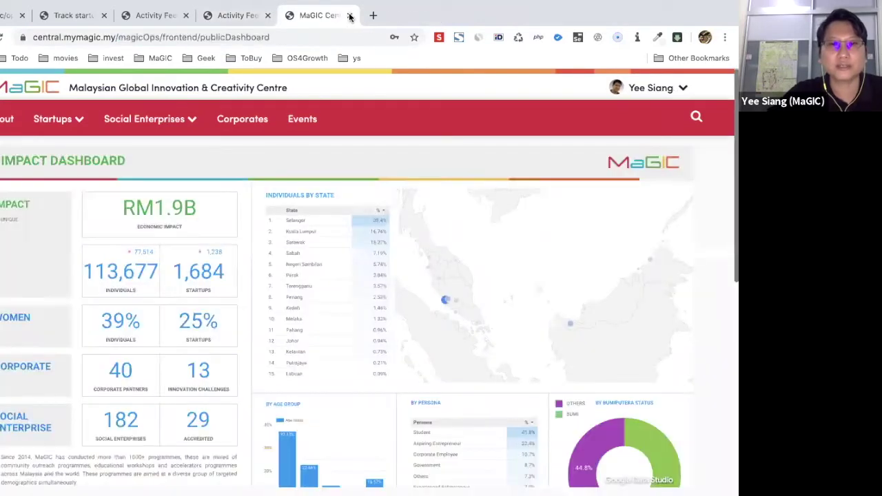
{"action": "left_click", "coordinate": [350, 15]}
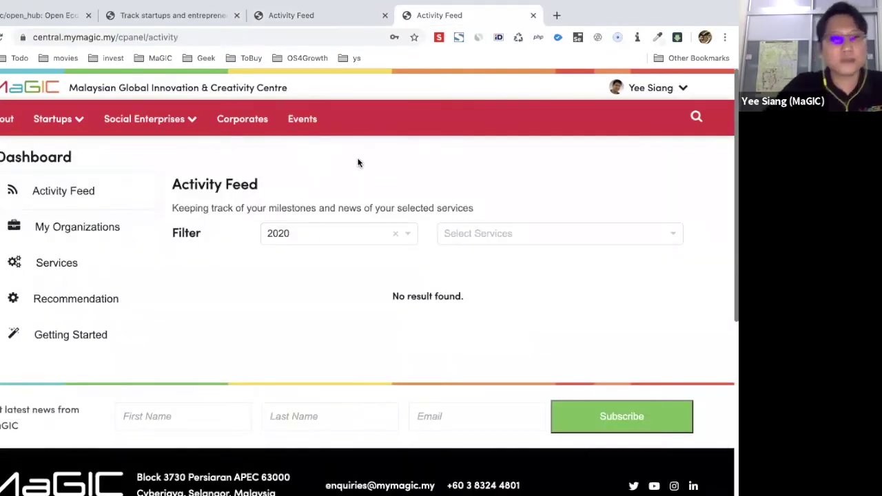
Step: Dismiss the staging environment notice on the OpenHub activity feed and return to the MaGIC Central dashboard
{"action": "left_click", "coordinate": [293, 8]}
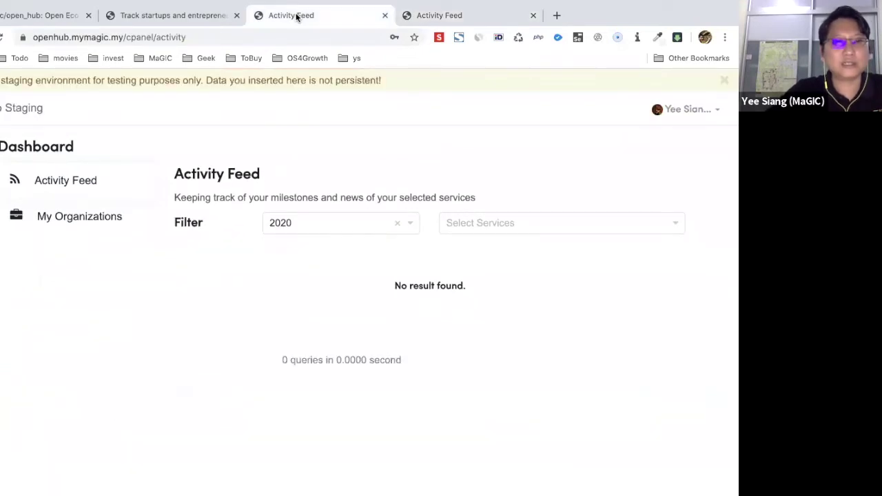
{"action": "left_click", "coordinate": [724, 80]}
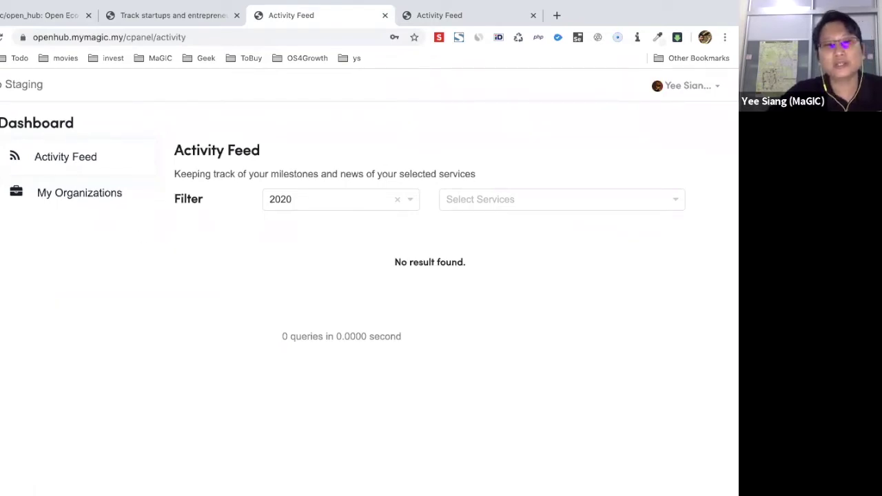
{"action": "left_click", "coordinate": [457, 14]}
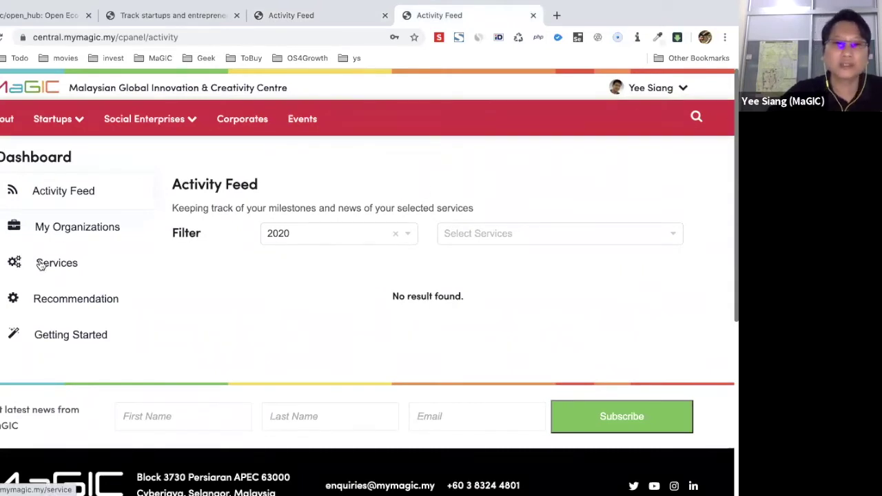
{"action": "mouse_move", "coordinate": [144, 119]}
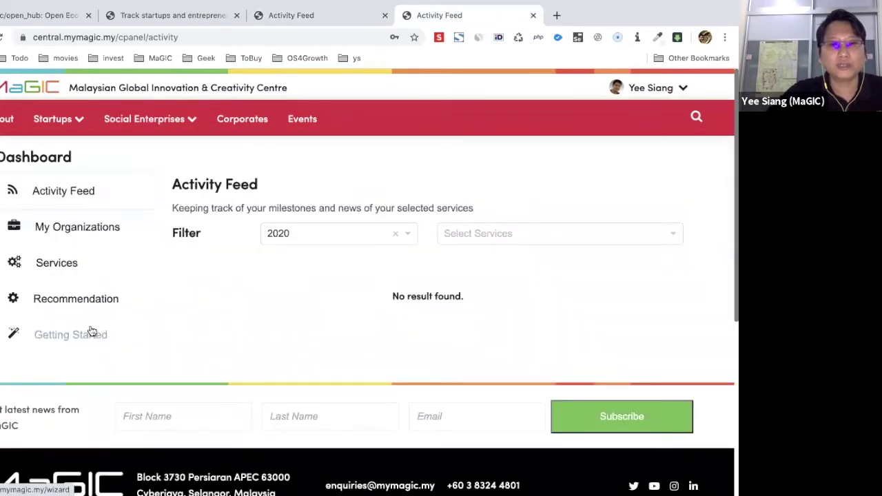
Step: Open the account's profile settings and view the profile fields
{"action": "left_click", "coordinate": [650, 88]}
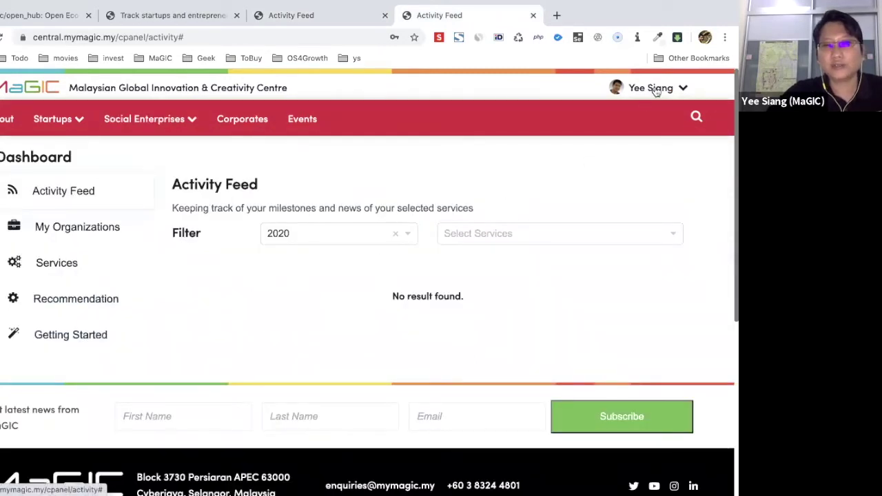
{"action": "left_click", "coordinate": [618, 165]}
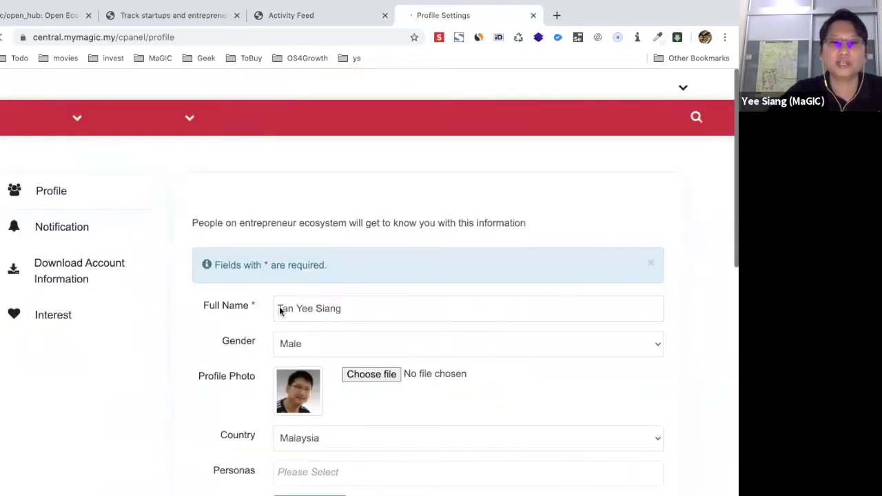
{"action": "scroll", "coordinate": [278, 310], "scroll_direction": "down", "scroll_amount": 1}
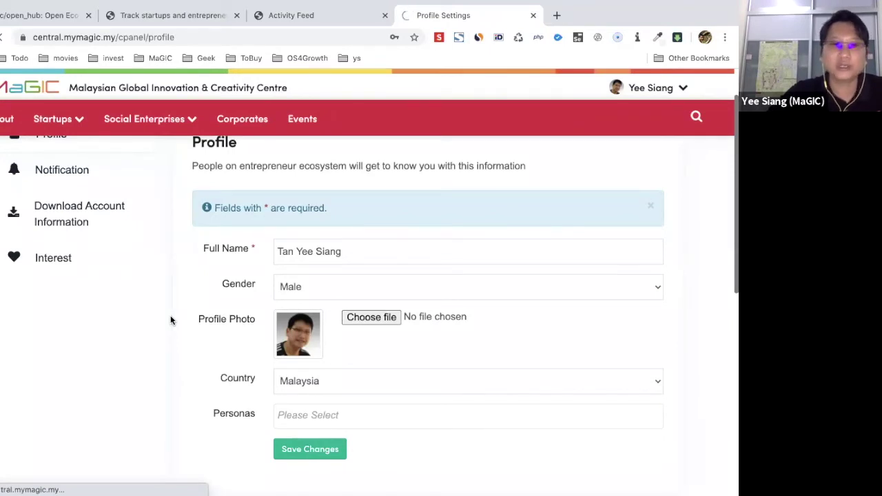
Step: Open the Download Account Information settings and examine the options for getting a data copy and deactivating the account
{"action": "scroll", "coordinate": [145, 285], "scroll_direction": "up", "scroll_amount": 1}
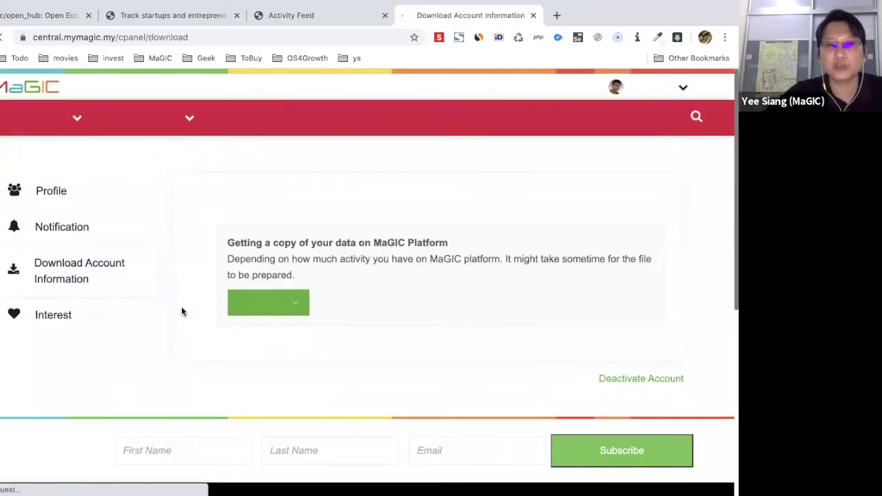
{"action": "left_click", "coordinate": [281, 314]}
{"action": "left_click", "coordinate": [456, 329]}
{"action": "scroll", "coordinate": [456, 310], "scroll_direction": "down", "scroll_amount": 2}
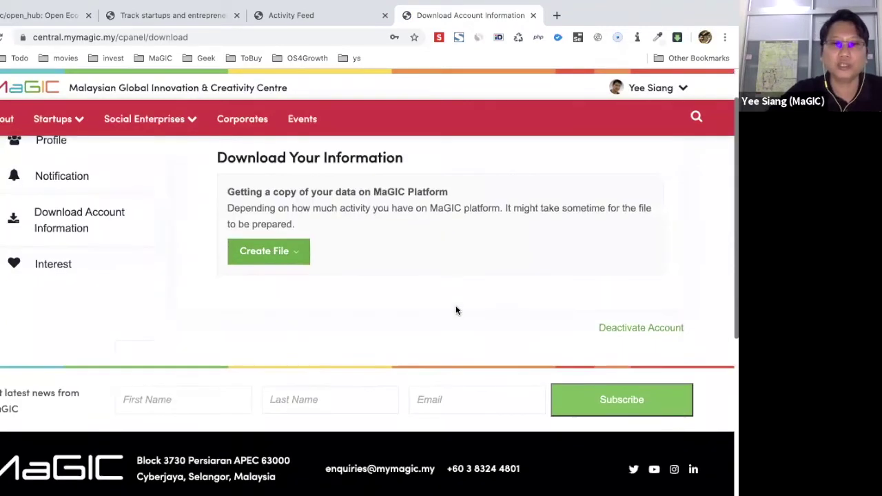
{"action": "scroll", "coordinate": [456, 310], "scroll_direction": "down", "scroll_amount": 1}
{"action": "scroll", "coordinate": [456, 311], "scroll_direction": "down", "scroll_amount": 1}
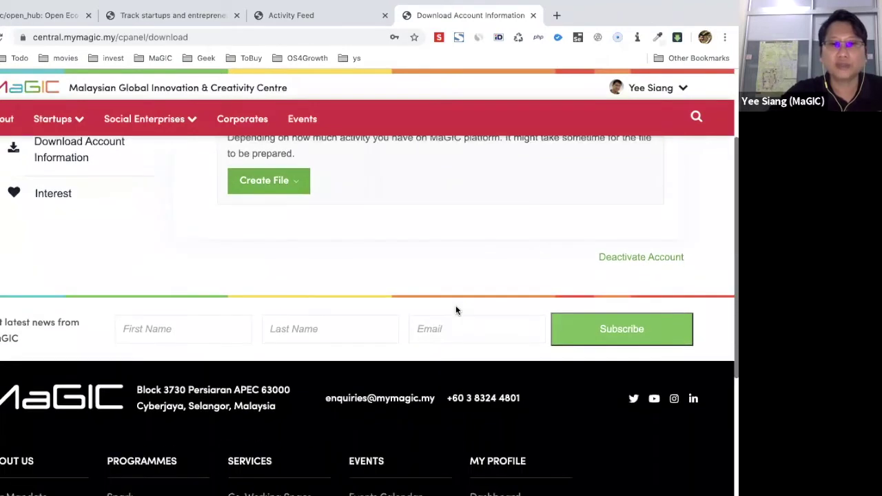
{"action": "scroll", "coordinate": [456, 311], "scroll_direction": "down", "scroll_amount": 1}
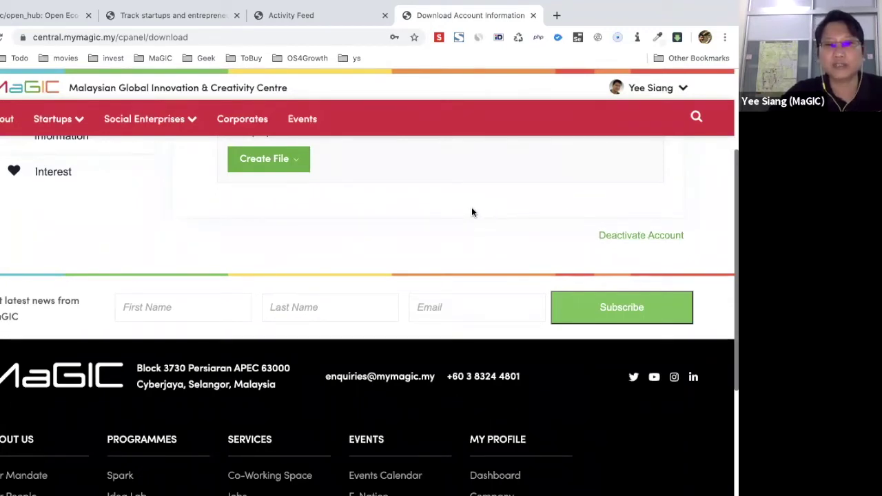
{"action": "scroll", "coordinate": [472, 211], "scroll_direction": "up", "scroll_amount": 2}
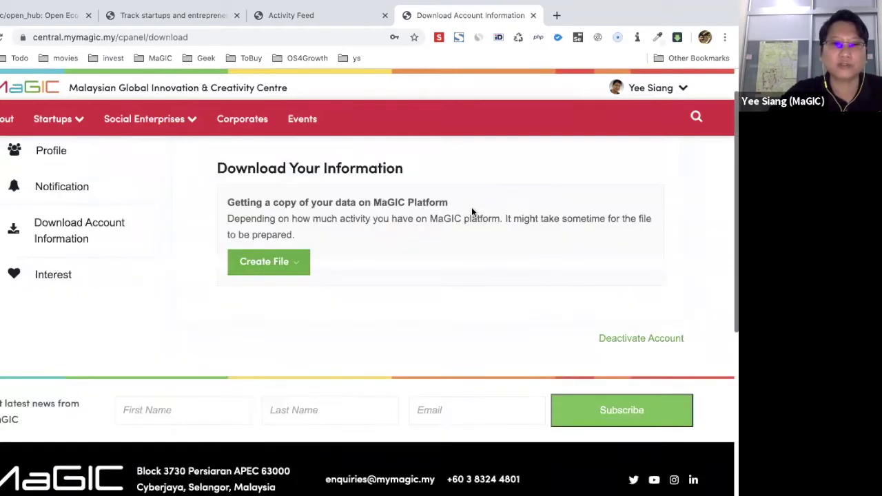
Step: View the account's interest settings for industry, Sustainable Development Goals and startup stage, and return to the dashboard
{"action": "left_click", "coordinate": [62, 273]}
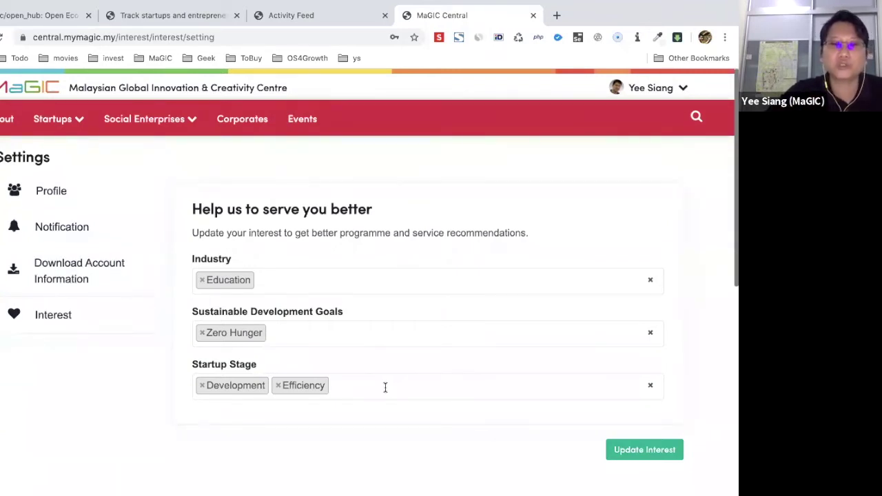
{"action": "left_click", "coordinate": [667, 88]}
{"action": "left_click", "coordinate": [648, 115]}
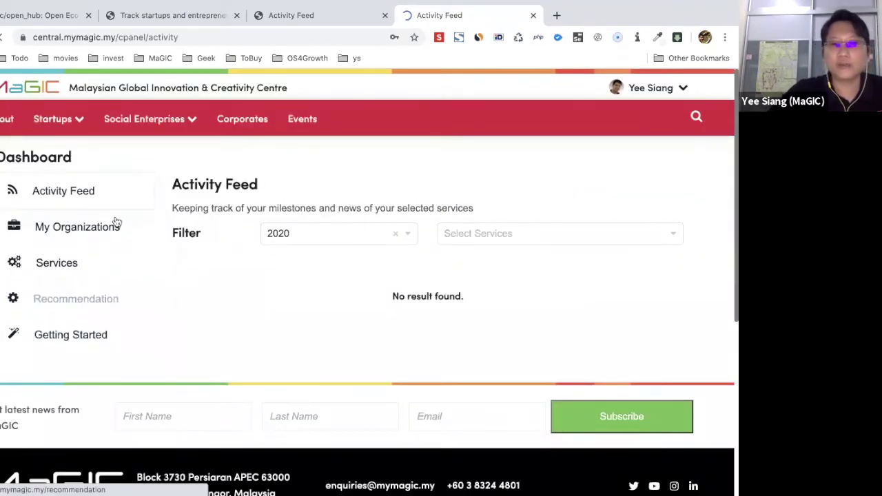
Step: Filter the activity feed to the year 2019 and look through the listed activities
{"action": "left_click", "coordinate": [340, 233]}
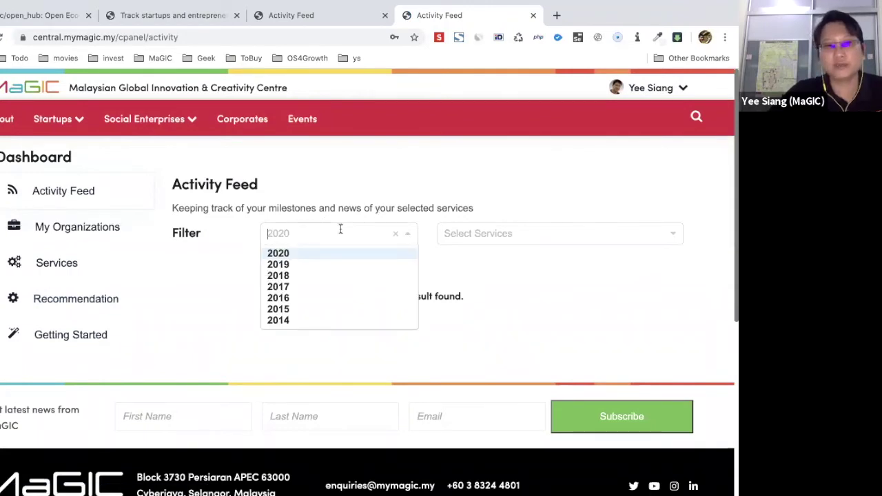
{"action": "left_click", "coordinate": [324, 265]}
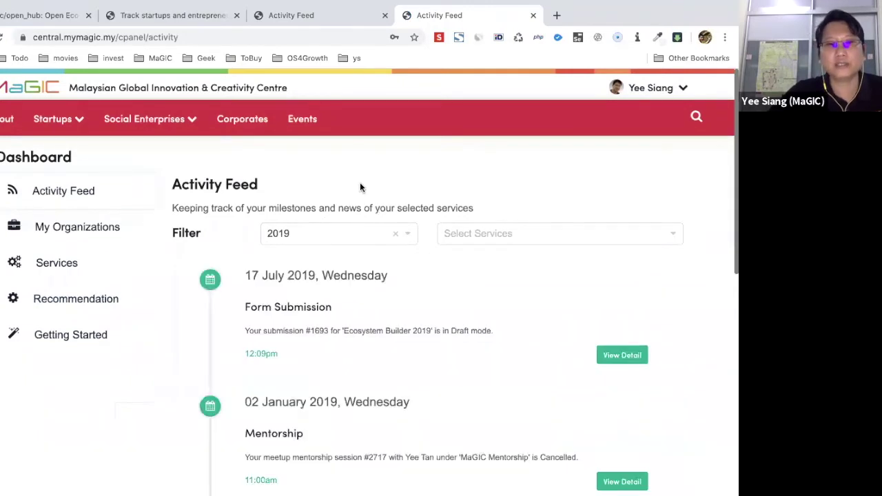
{"action": "scroll", "coordinate": [315, 401], "scroll_direction": "down", "scroll_amount": 3}
{"action": "scroll", "coordinate": [315, 400], "scroll_direction": "up", "scroll_amount": 3}
{"action": "scroll", "coordinate": [324, 379], "scroll_direction": "down", "scroll_amount": 3}
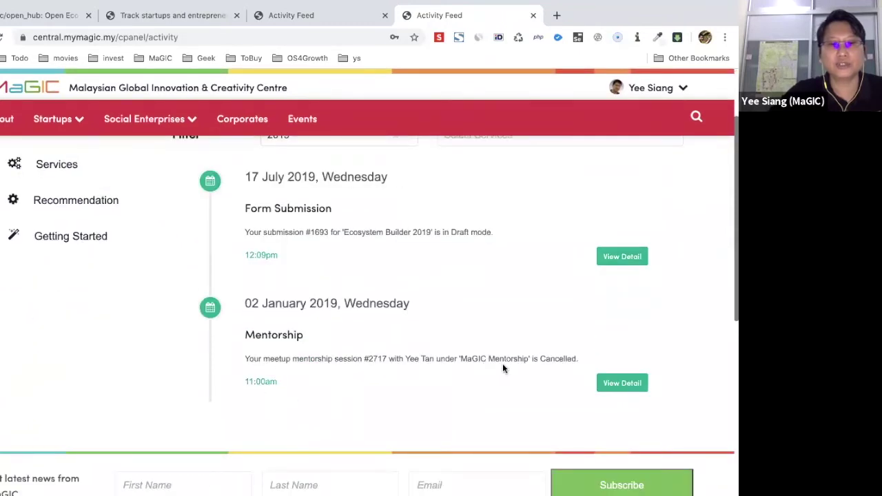
{"action": "scroll", "coordinate": [439, 339], "scroll_direction": "down", "scroll_amount": 1}
{"action": "scroll", "coordinate": [439, 339], "scroll_direction": "up", "scroll_amount": 1}
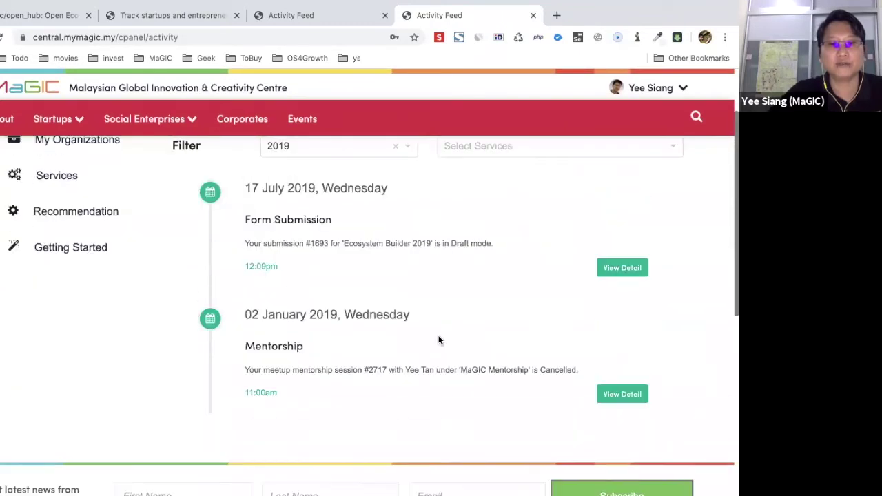
Step: View the dashboard's recommended products and services, and switch to the OpenHub staging activity feed
{"action": "left_click", "coordinate": [98, 214]}
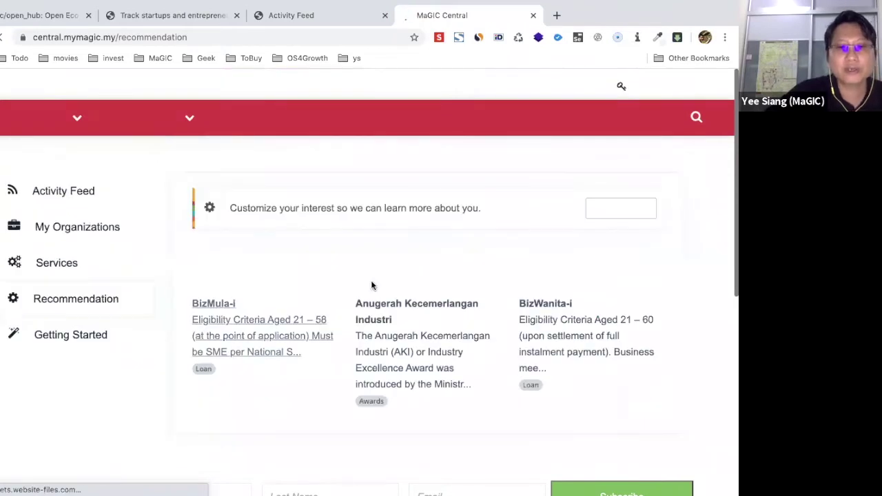
{"action": "scroll", "coordinate": [371, 286], "scroll_direction": "down", "scroll_amount": 2}
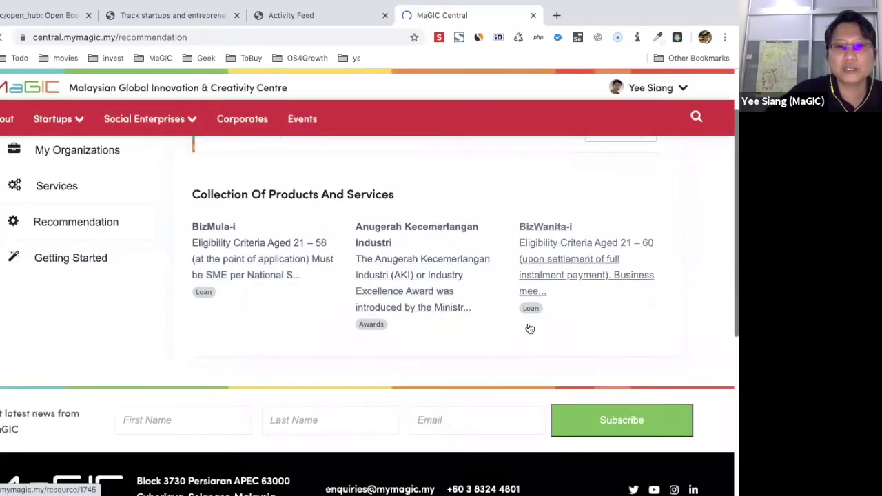
{"action": "scroll", "coordinate": [529, 328], "scroll_direction": "down", "scroll_amount": 1}
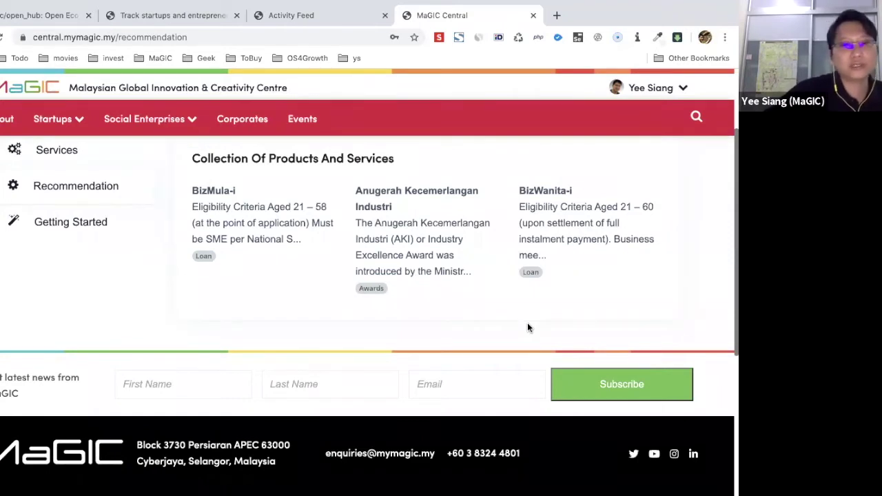
{"action": "scroll", "coordinate": [528, 329], "scroll_direction": "up", "scroll_amount": 2}
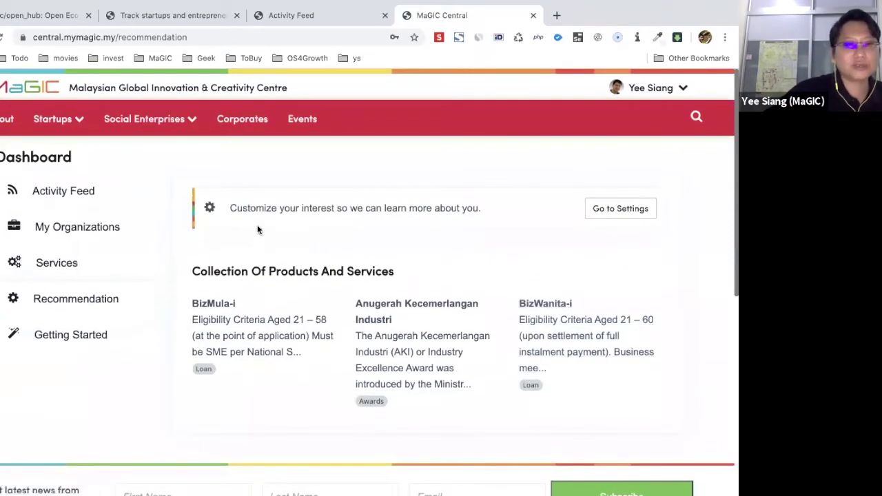
{"action": "left_click", "coordinate": [318, 18]}
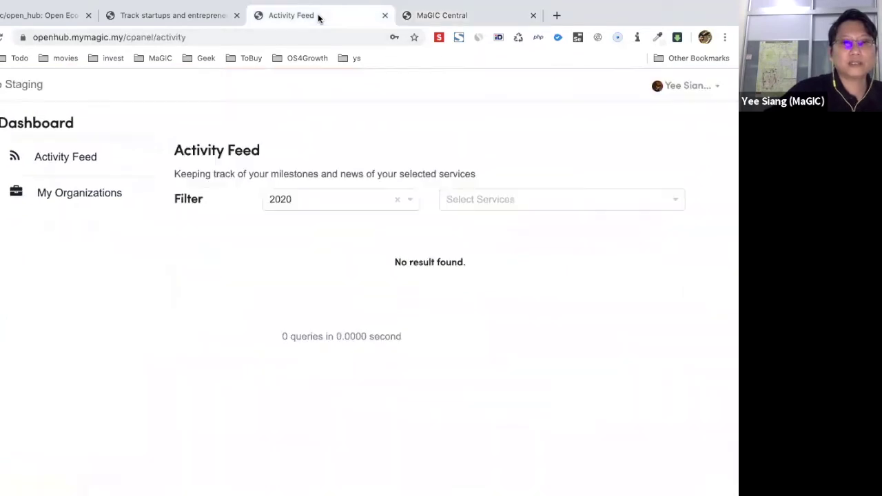
Step: Open the Pied Piper organization from the organizations list and review its basic information, organization profile and history log
{"action": "left_click", "coordinate": [56, 195]}
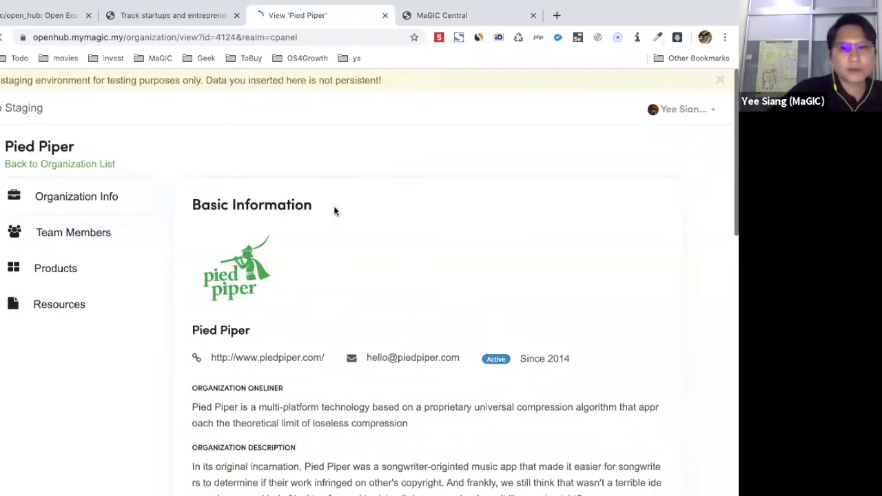
{"action": "scroll", "coordinate": [334, 211], "scroll_direction": "down", "scroll_amount": 5}
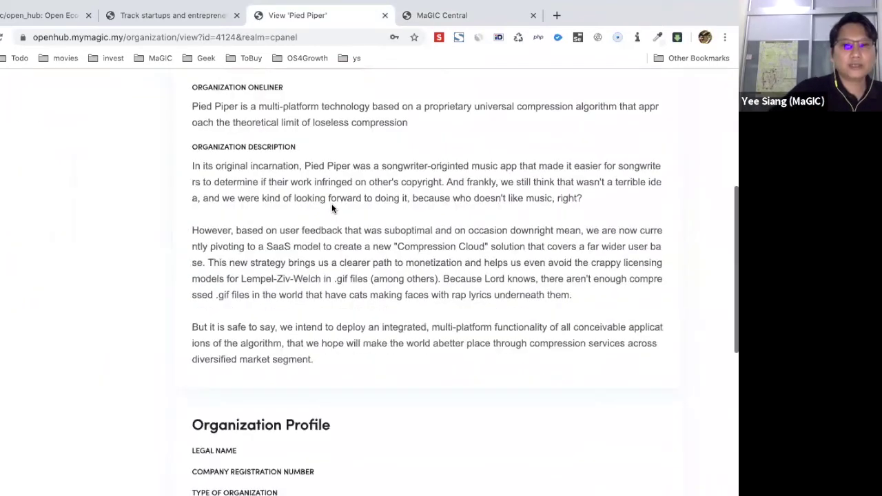
{"action": "scroll", "coordinate": [331, 207], "scroll_direction": "down", "scroll_amount": 4}
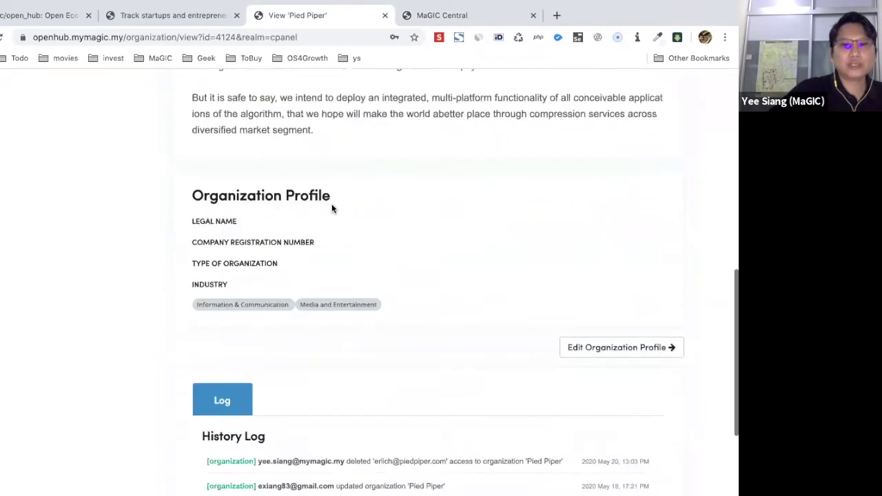
{"action": "scroll", "coordinate": [332, 206], "scroll_direction": "down", "scroll_amount": 2}
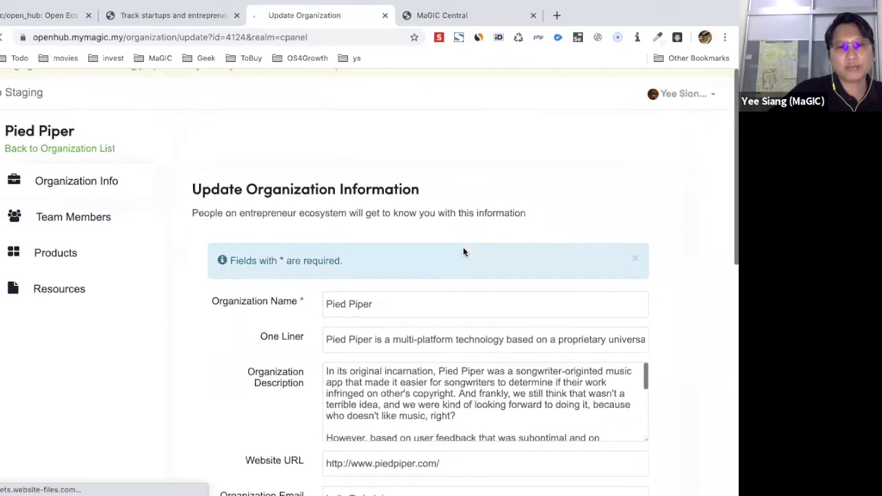
Step: Open Pied Piper's organization profile for editing and look through the fields of the update form
{"action": "scroll", "coordinate": [464, 252], "scroll_direction": "down", "scroll_amount": 3}
{"action": "scroll", "coordinate": [282, 339], "scroll_direction": "down", "scroll_amount": 2}
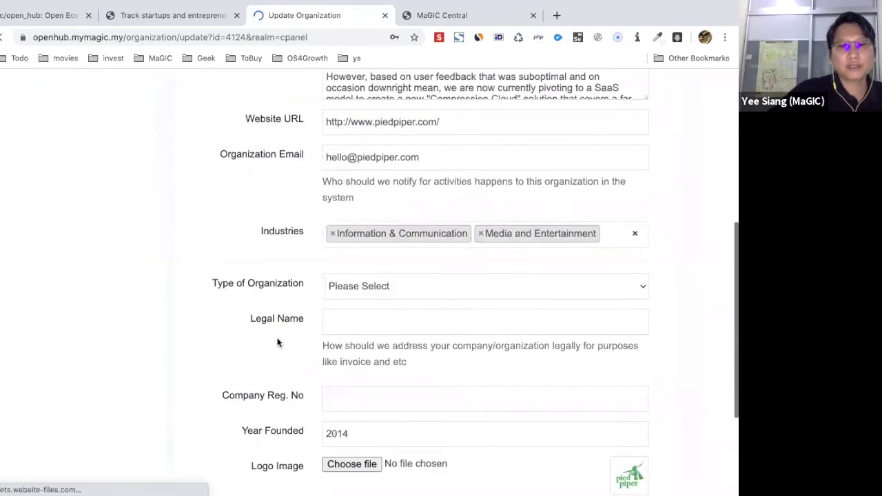
{"action": "scroll", "coordinate": [278, 341], "scroll_direction": "up", "scroll_amount": 4}
Step: View Pied Piper's team members and examine the member list, the invitation option and the pending member request
{"action": "left_click", "coordinate": [81, 155]}
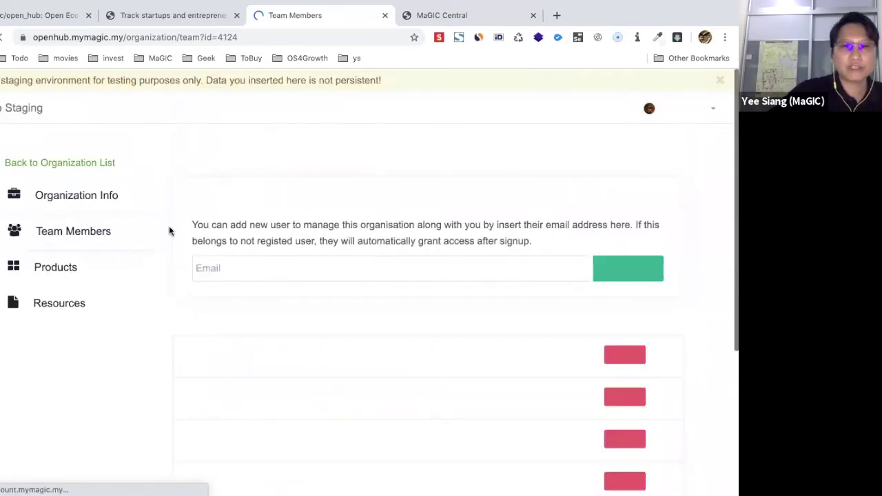
{"action": "scroll", "coordinate": [246, 198], "scroll_direction": "down", "scroll_amount": 2}
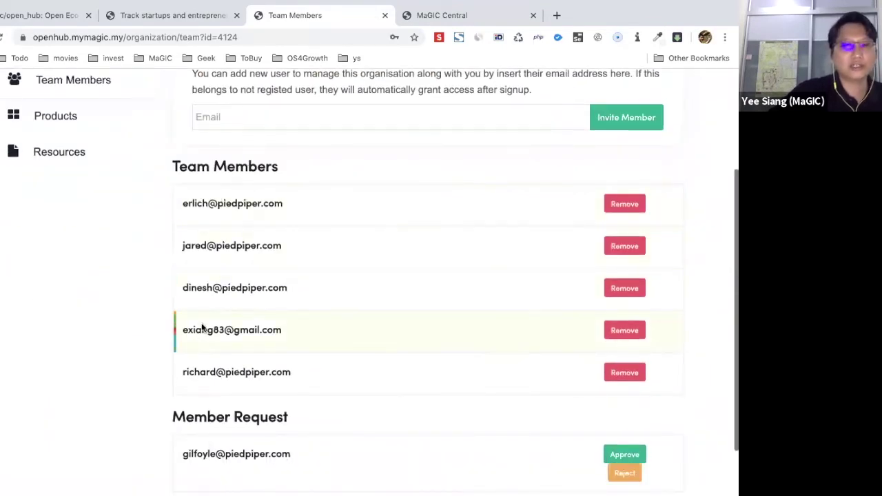
{"action": "scroll", "coordinate": [138, 384], "scroll_direction": "down", "scroll_amount": 1}
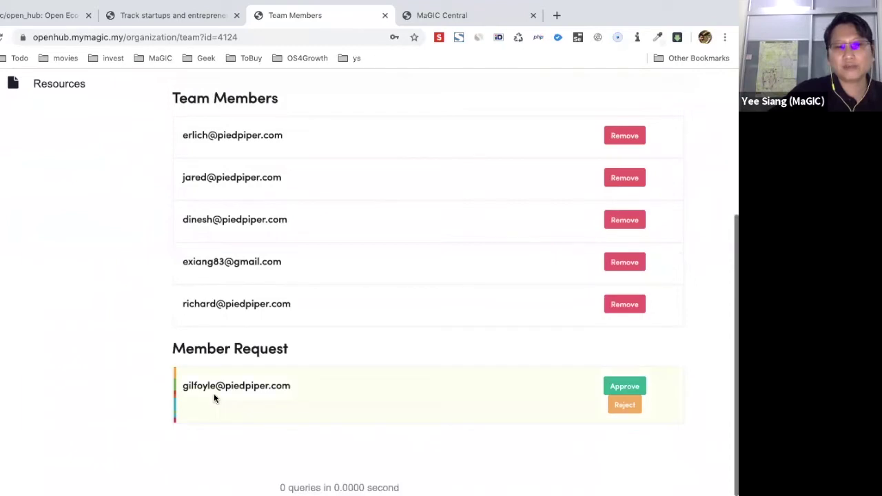
{"action": "scroll", "coordinate": [214, 394], "scroll_direction": "up", "scroll_amount": 1}
{"action": "scroll", "coordinate": [213, 398], "scroll_direction": "up", "scroll_amount": 2}
{"action": "scroll", "coordinate": [214, 393], "scroll_direction": "down", "scroll_amount": 1}
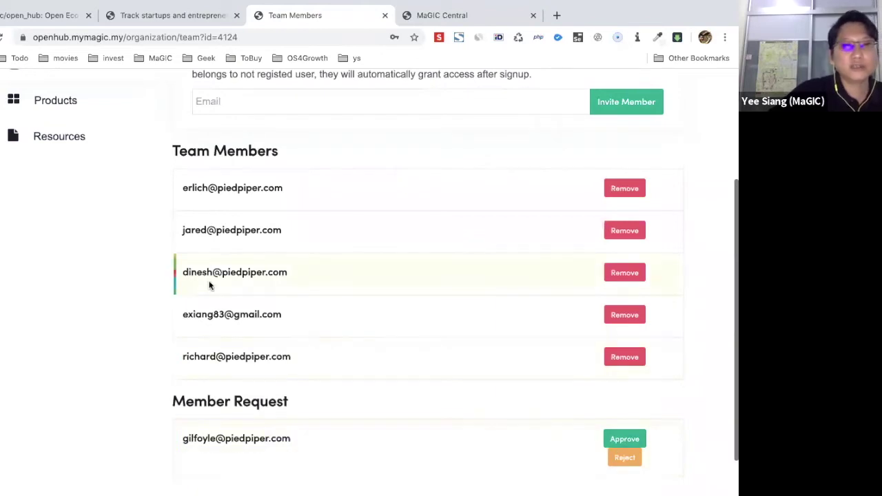
{"action": "scroll", "coordinate": [211, 286], "scroll_direction": "up", "scroll_amount": 2}
Step: View Pied Piper's product list and resource list, and return to the organization list
{"action": "left_click", "coordinate": [76, 173]}
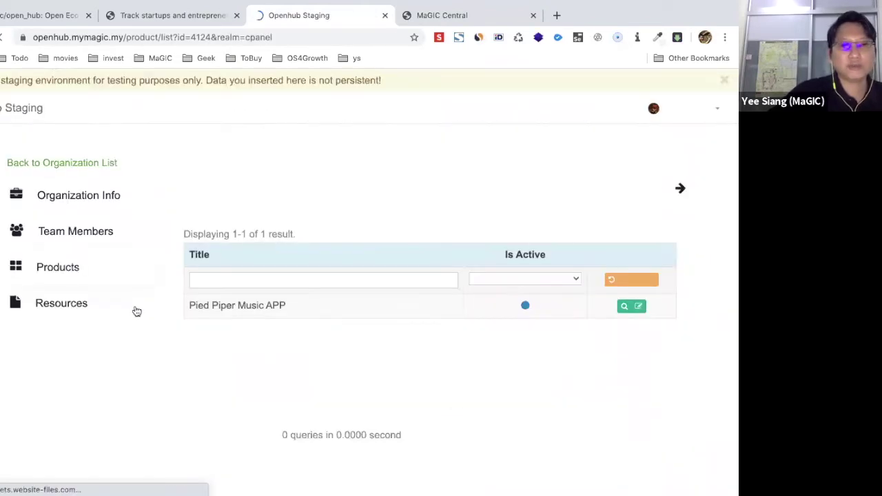
{"action": "left_click", "coordinate": [86, 312]}
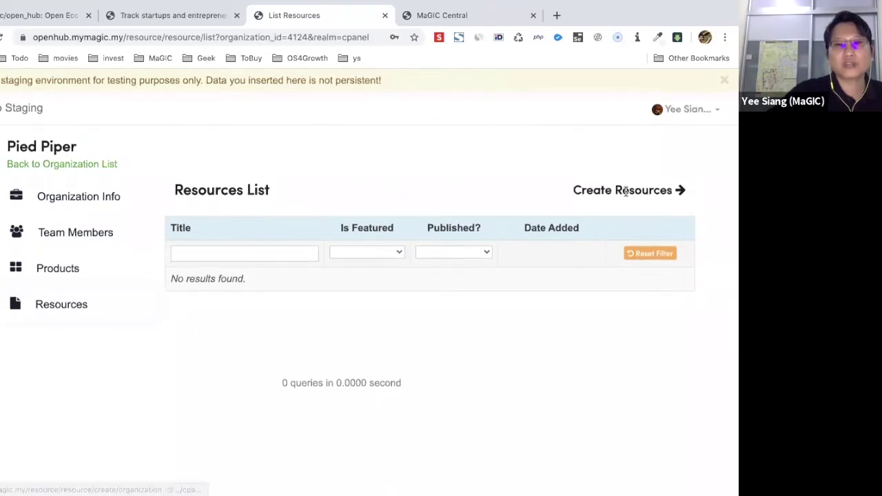
{"action": "left_click", "coordinate": [106, 164]}
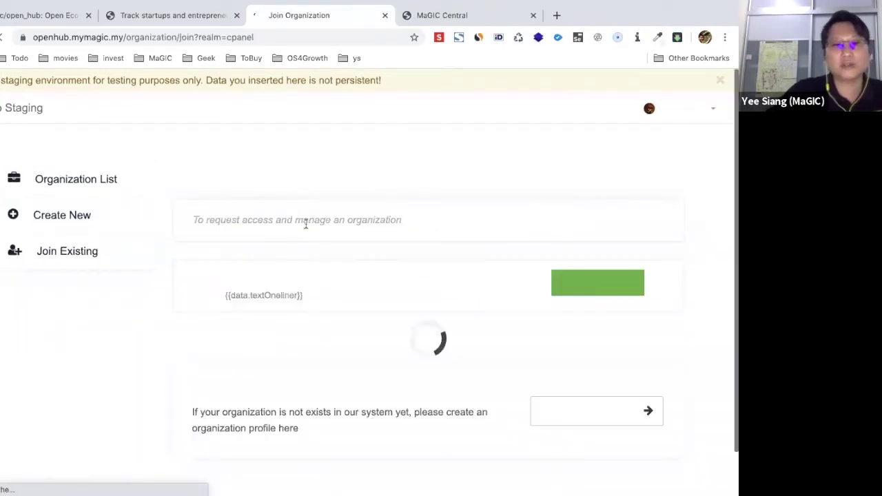
Step: Try to find "aviato" among the existing organizations to join, and clear the search text and reload the page
{"action": "left_click", "coordinate": [305, 224]}
{"action": "type", "text": "a"}
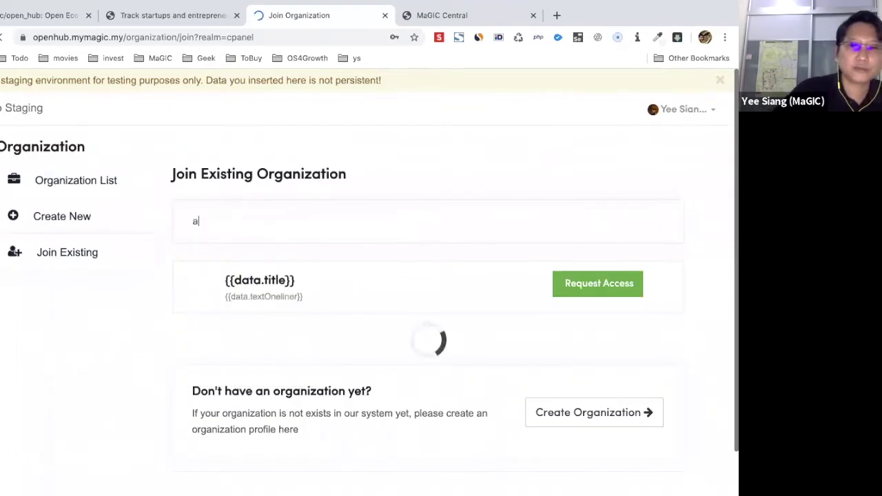
{"action": "type", "text": "viato"}
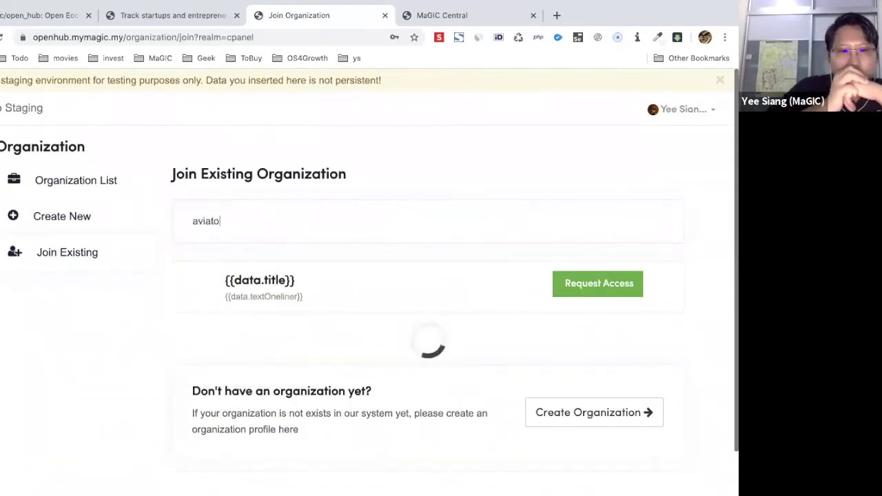
{"action": "scroll", "coordinate": [389, 290], "scroll_direction": "down", "scroll_amount": 1}
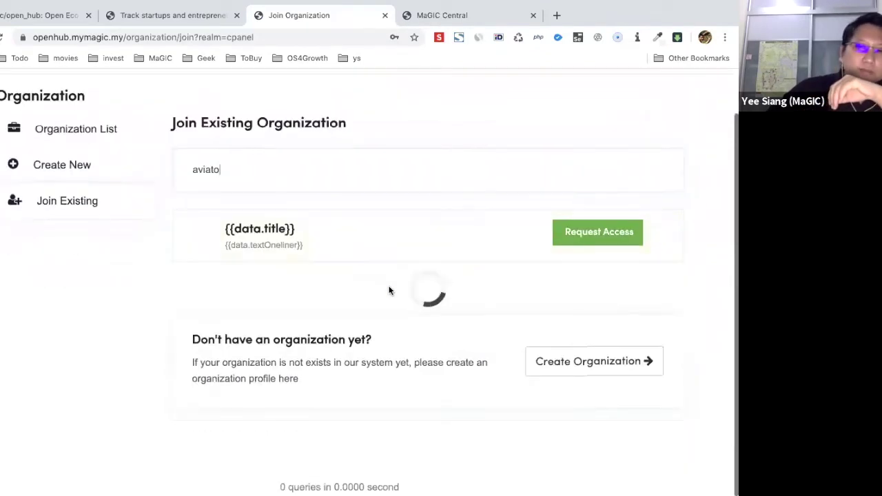
{"action": "scroll", "coordinate": [389, 290], "scroll_direction": "up", "scroll_amount": 1}
{"action": "key", "text": "super+a"}
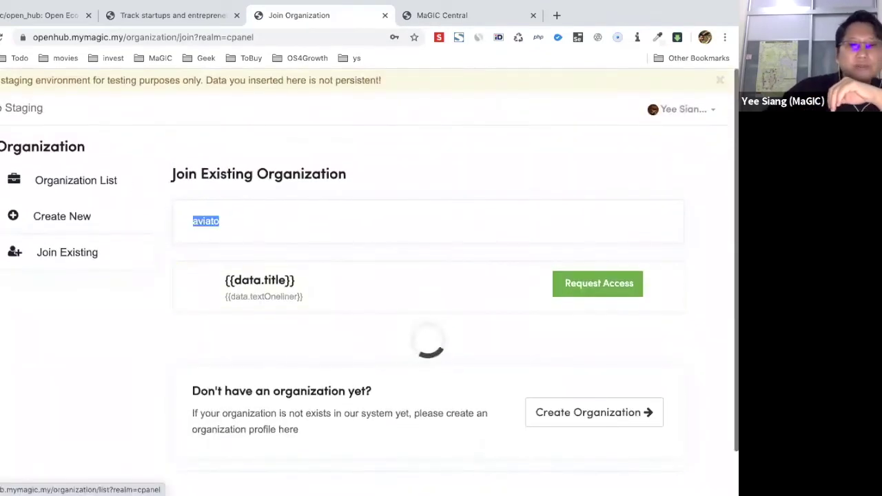
{"action": "key", "text": "BackSpace"}
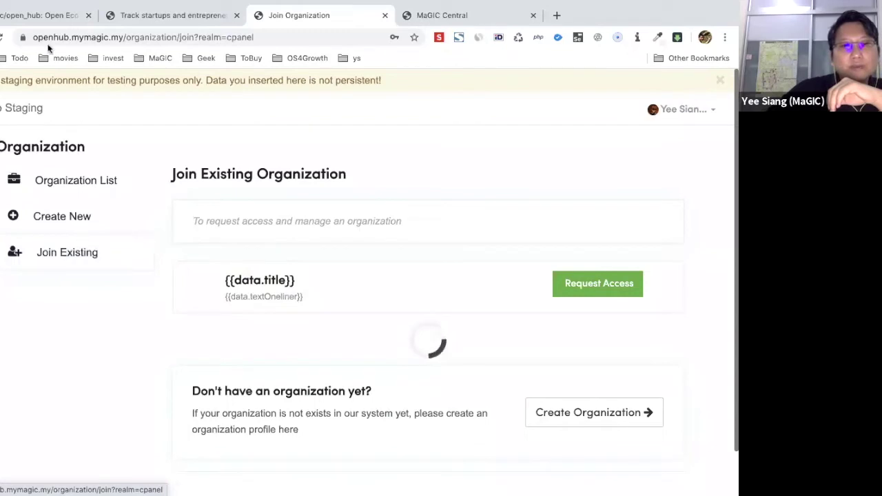
{"action": "left_click", "coordinate": [20, 37]}
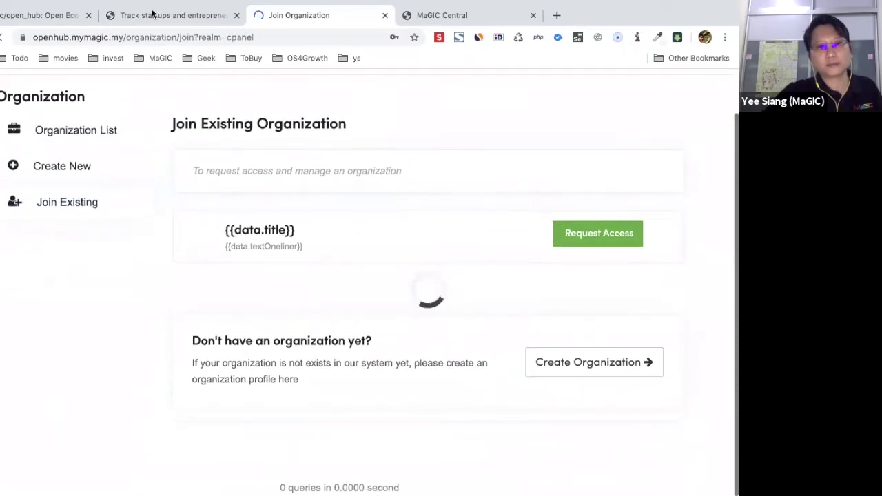
Step: Switch to the other Chrome window and show the OpenHub staging backend dashboard
{"action": "mouse_move", "coordinate": [181, 488]}
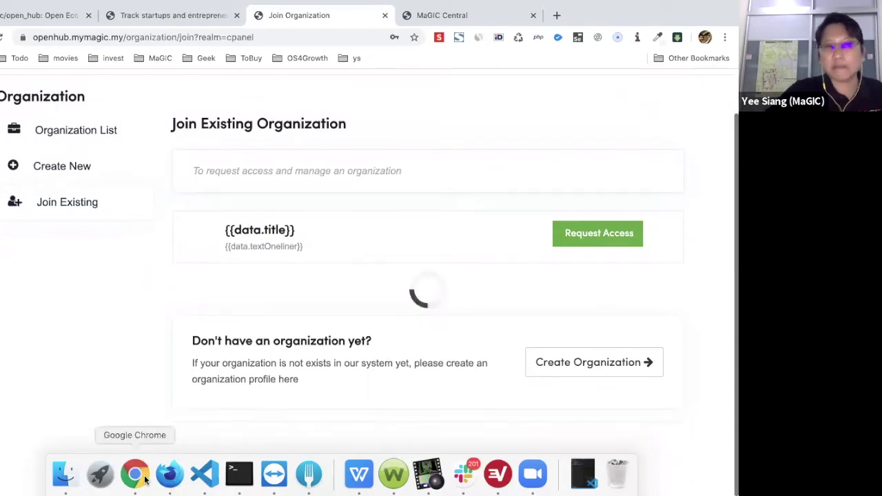
{"action": "left_click", "coordinate": [135, 474]}
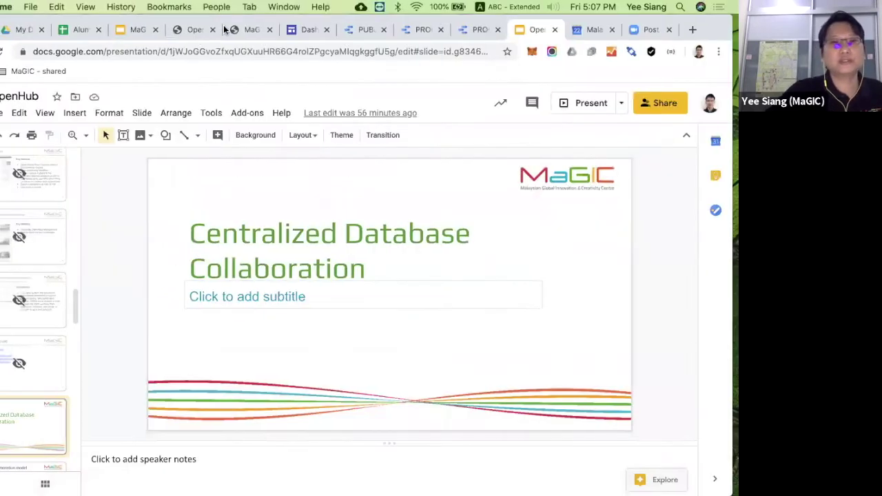
{"action": "left_click", "coordinate": [191, 31]}
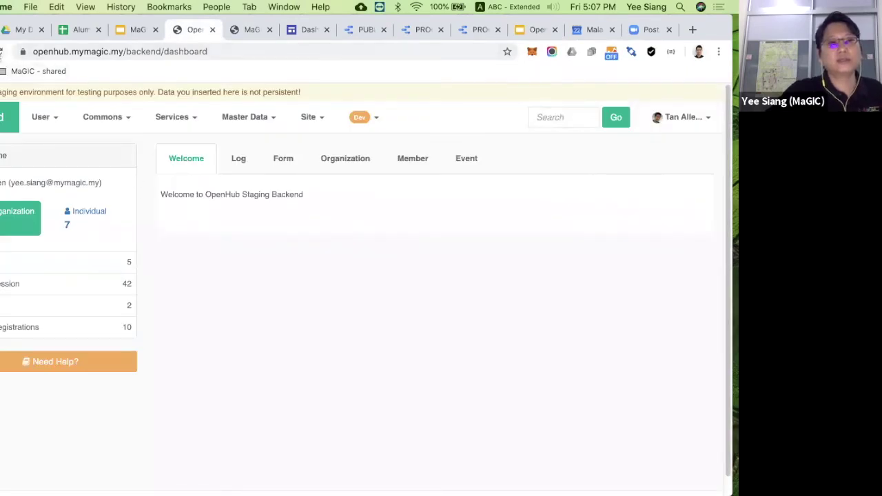
{"action": "left_click", "coordinate": [251, 322]}
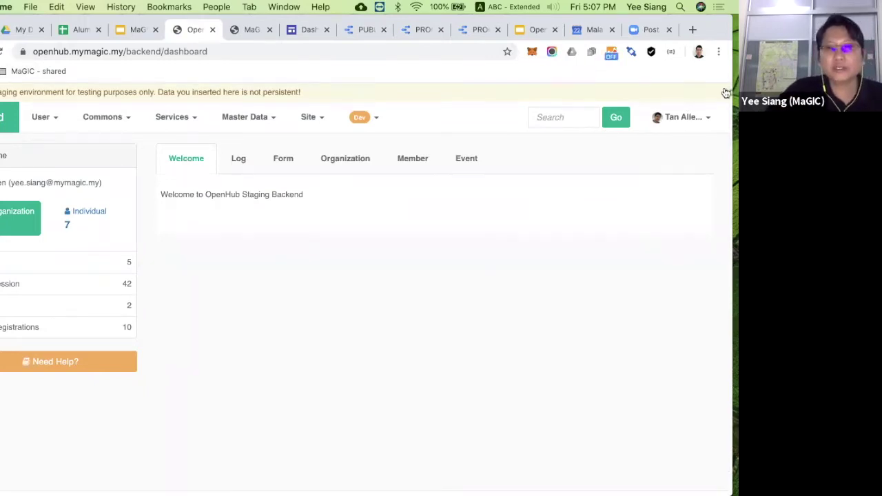
{"action": "scroll", "coordinate": [724, 90], "scroll_direction": "down", "scroll_amount": 1}
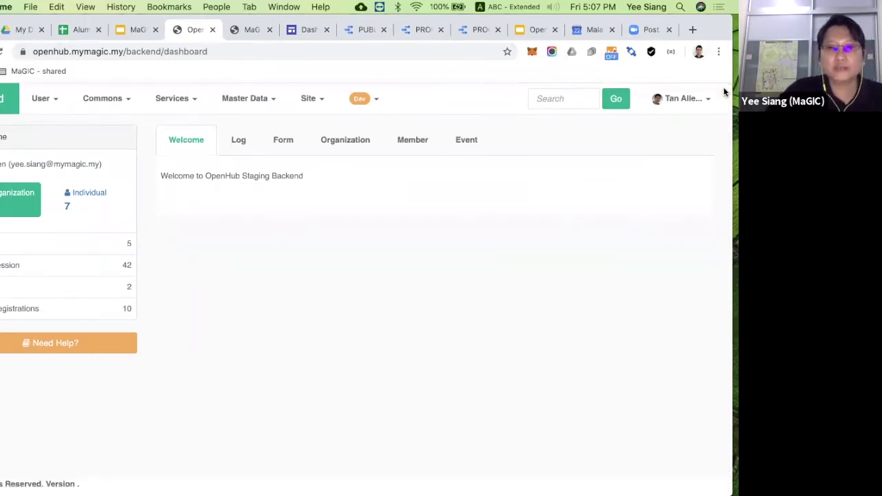
Step: Search the OpenHub backend for the individual's first name
{"action": "left_click", "coordinate": [579, 99]}
{"action": "type", "text": "richar"}
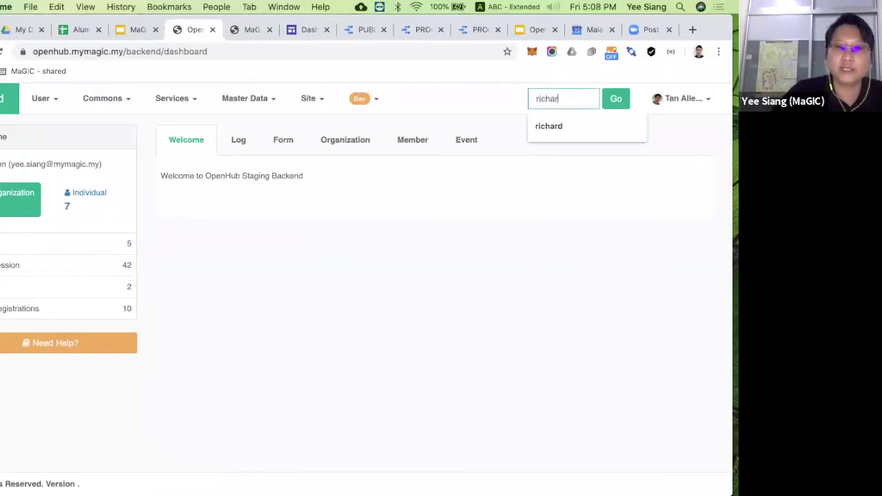
{"action": "type", "text": "d"}
{"action": "key", "text": "Return"}
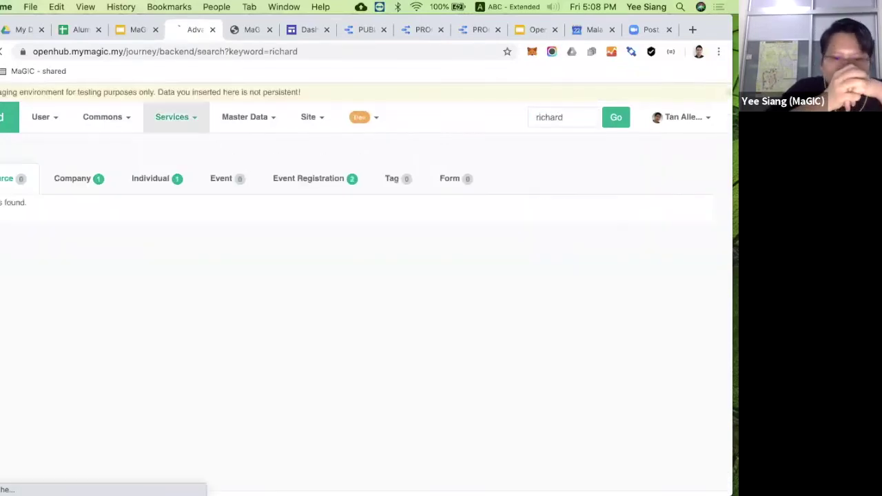
Step: Look through the matching company, individual and event registration records in the search results
{"action": "left_click", "coordinate": [160, 181]}
{"action": "left_click", "coordinate": [78, 181]}
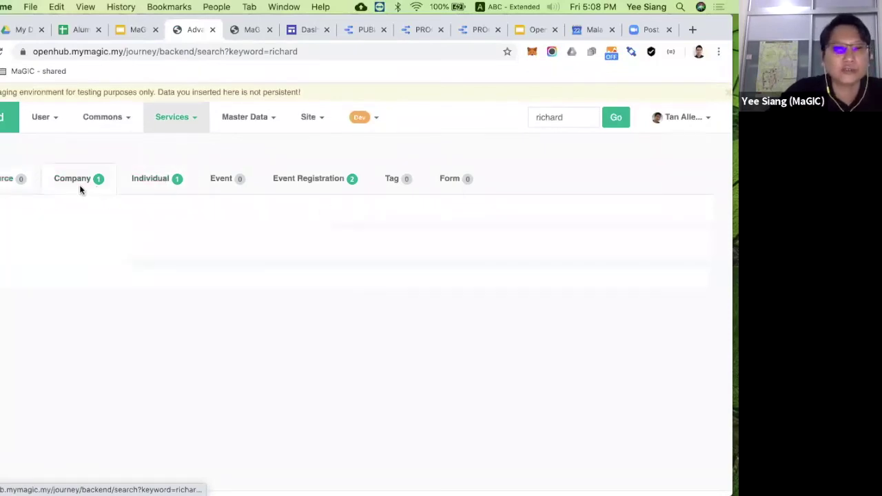
{"action": "left_click", "coordinate": [148, 181]}
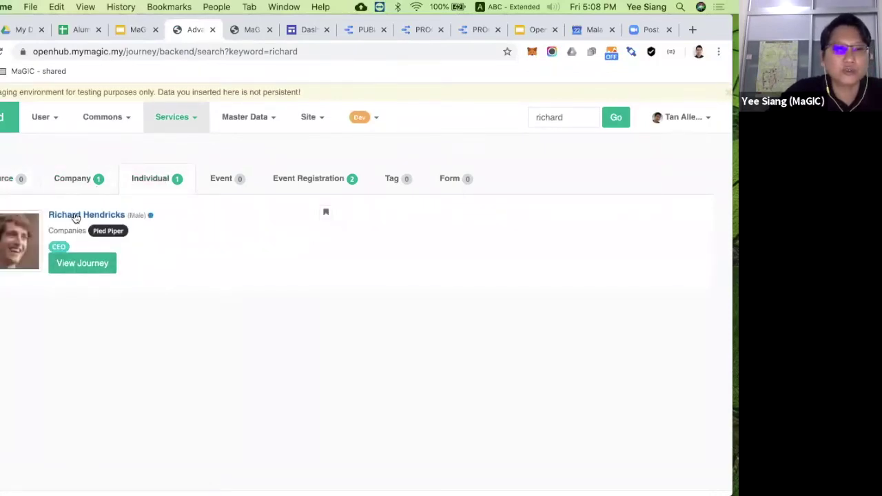
{"action": "left_click", "coordinate": [86, 177]}
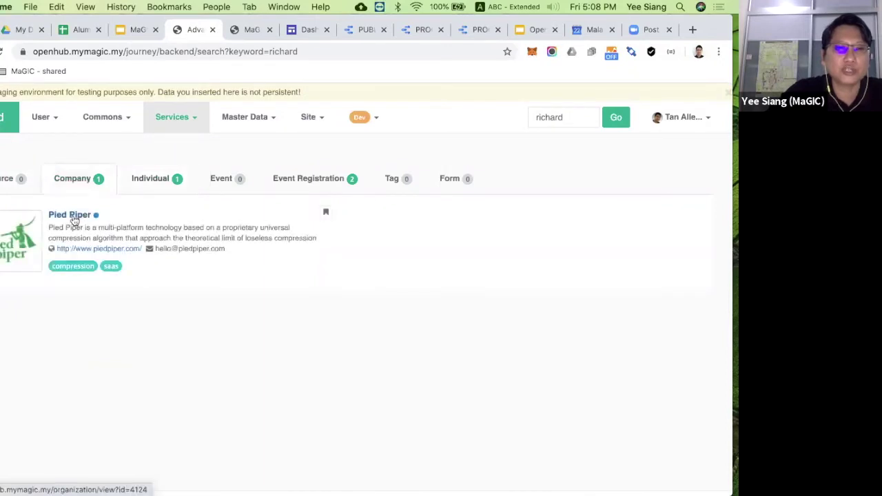
{"action": "left_click", "coordinate": [316, 180]}
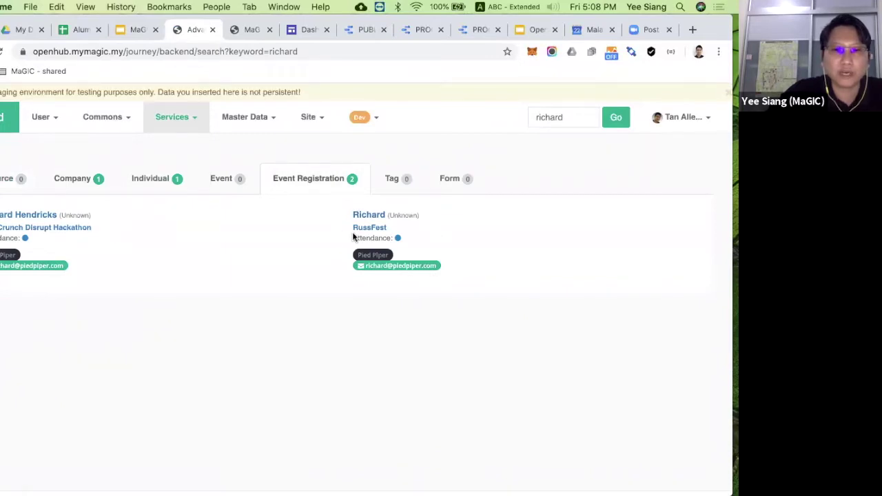
Step: Open the Pied Piper record from the company results and examine its details and the organization, individual and event management options
{"action": "left_click", "coordinate": [73, 187]}
{"action": "left_click", "coordinate": [79, 216]}
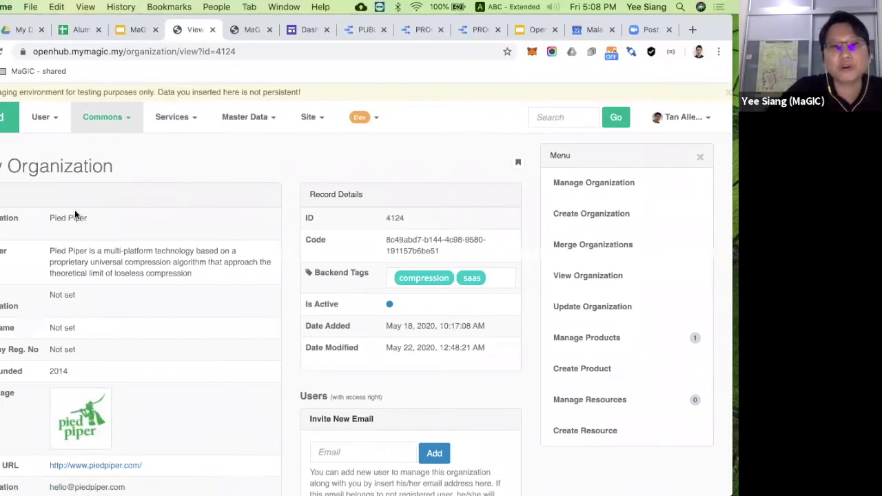
{"action": "left_click", "coordinate": [128, 118]}
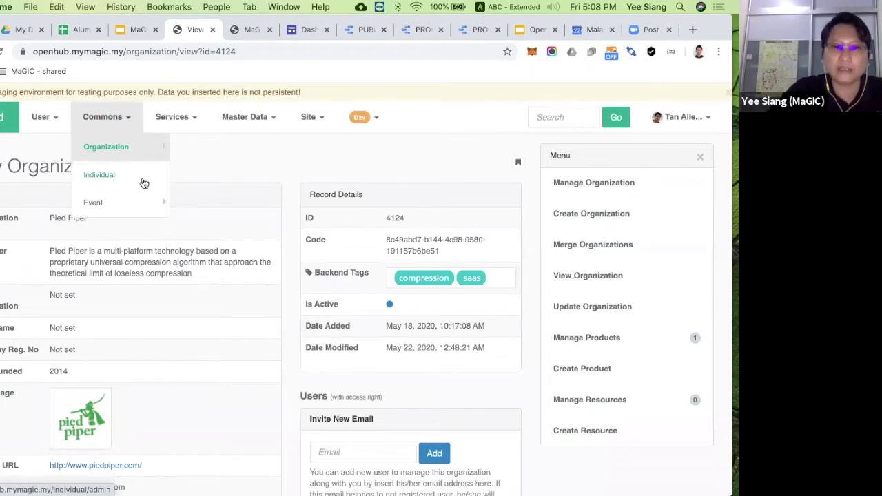
{"action": "mouse_move", "coordinate": [146, 202]}
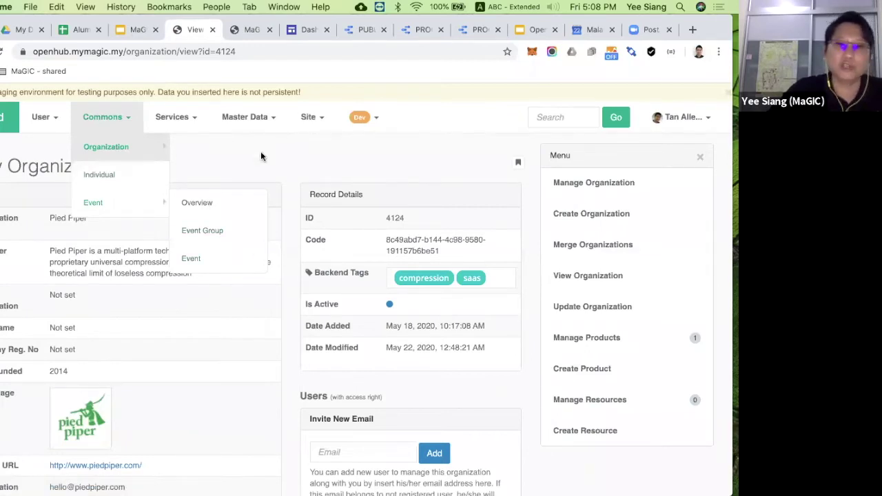
{"action": "scroll", "coordinate": [260, 155], "scroll_direction": "down", "scroll_amount": 1}
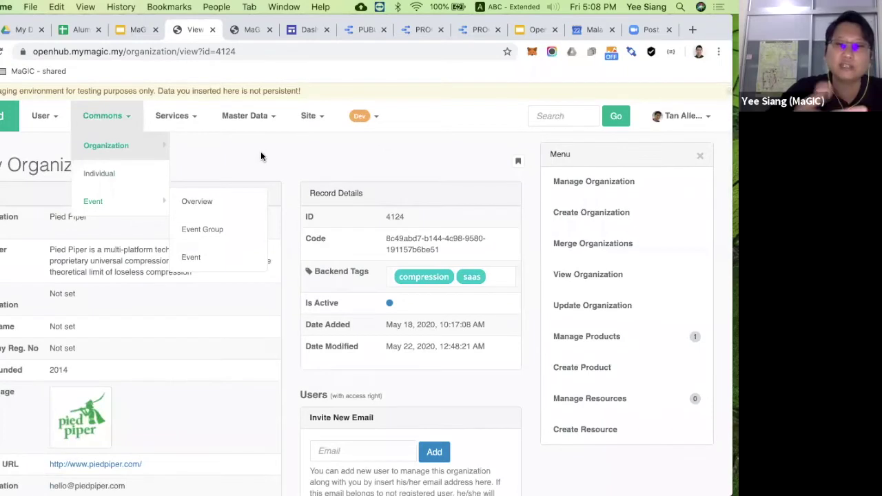
{"action": "left_click", "coordinate": [260, 153]}
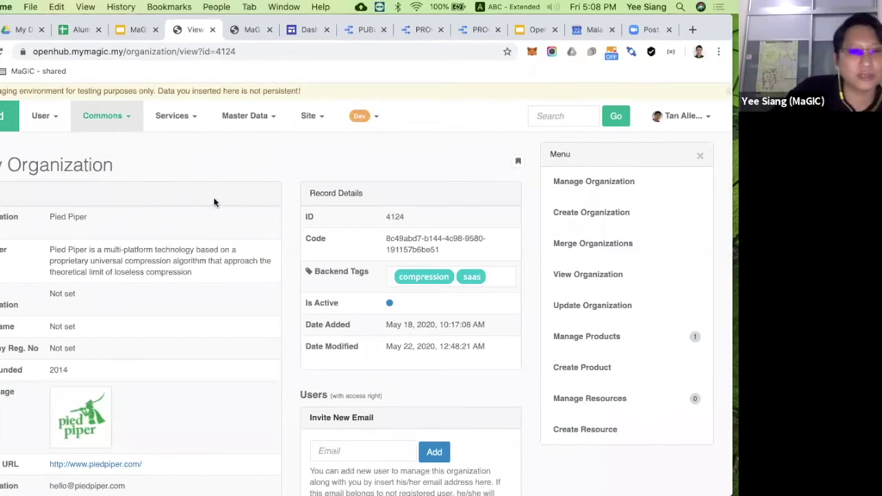
{"action": "scroll", "coordinate": [214, 201], "scroll_direction": "down", "scroll_amount": 2}
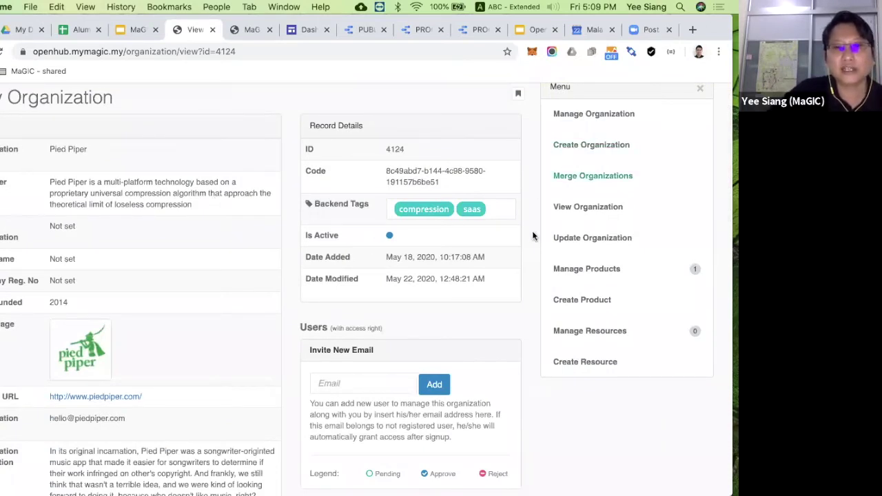
Step: Open Pied Piper's update form and review its editable fields, including the persona options, industries and backend tags, and return to the organization record
{"action": "left_click", "coordinate": [561, 239]}
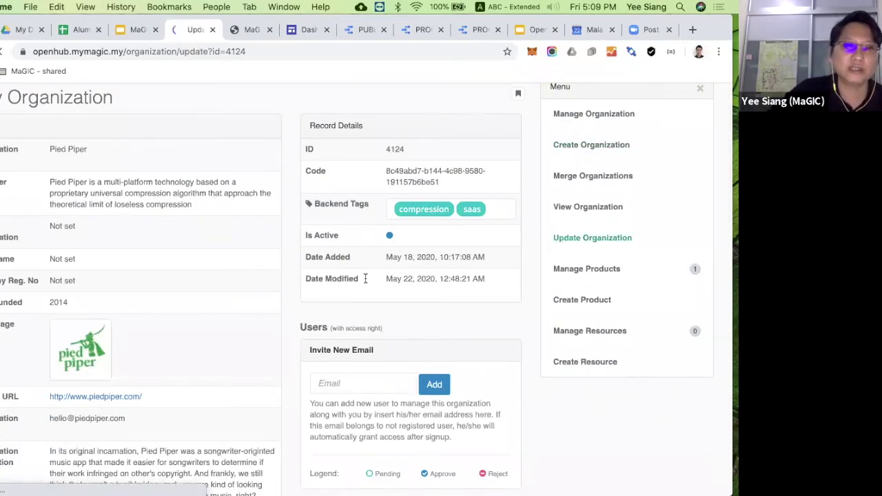
{"action": "scroll", "coordinate": [251, 250], "scroll_direction": "down", "scroll_amount": 4}
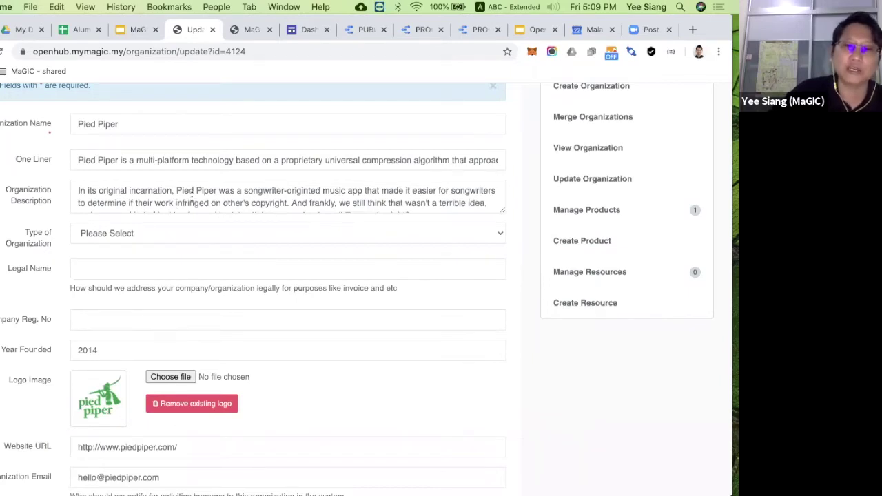
{"action": "scroll", "coordinate": [192, 199], "scroll_direction": "down", "scroll_amount": 3}
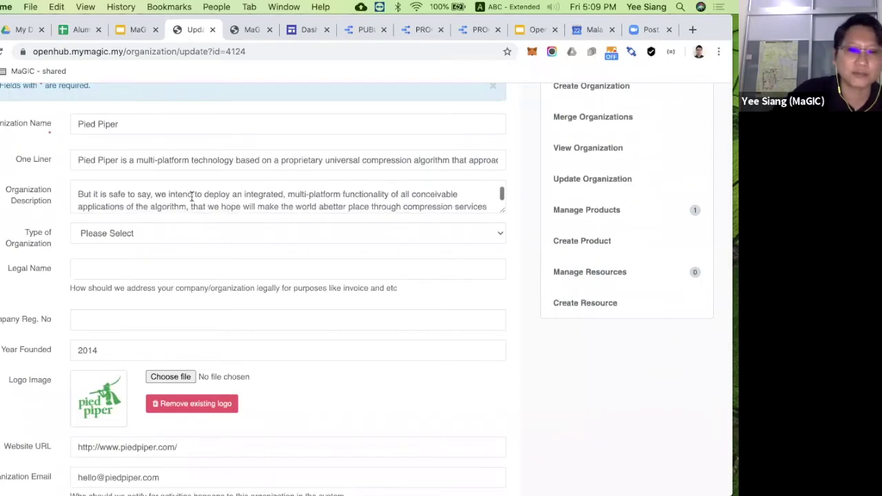
{"action": "scroll", "coordinate": [191, 199], "scroll_direction": "down", "scroll_amount": 5}
{"action": "scroll", "coordinate": [95, 319], "scroll_direction": "down", "scroll_amount": 5}
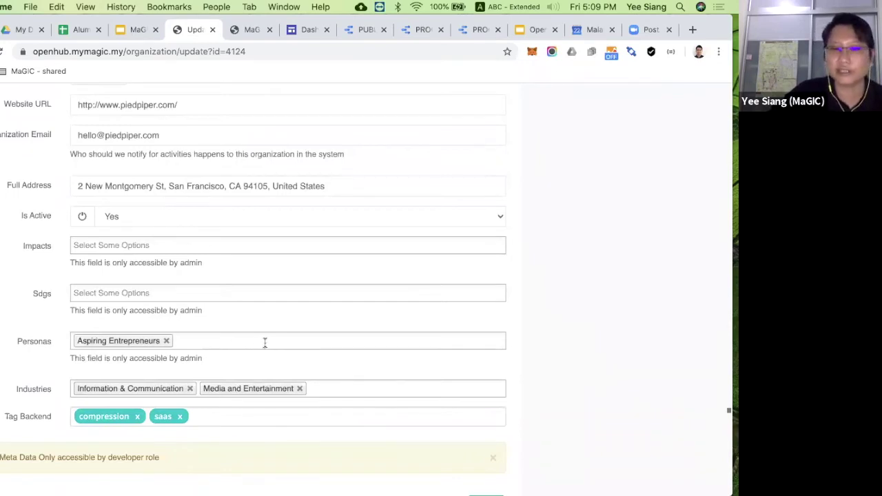
{"action": "left_click", "coordinate": [264, 343]}
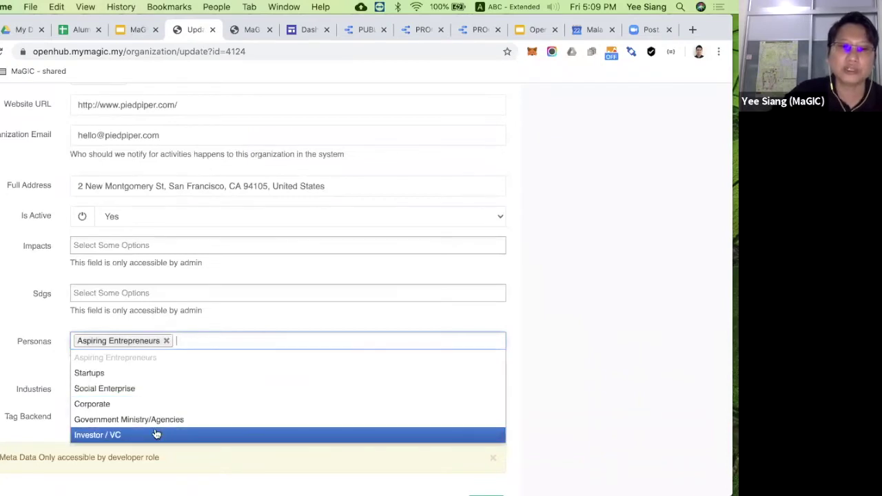
{"action": "left_click", "coordinate": [23, 318]}
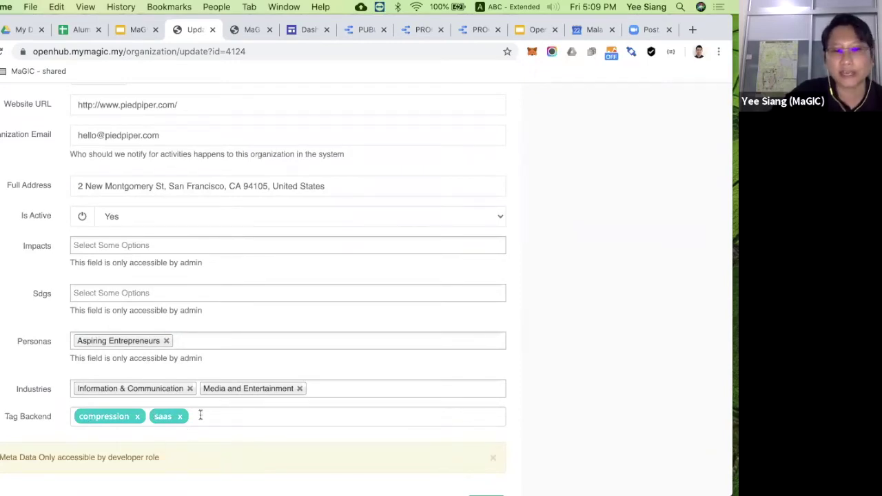
{"action": "scroll", "coordinate": [200, 415], "scroll_direction": "down", "scroll_amount": 3}
{"action": "scroll", "coordinate": [200, 413], "scroll_direction": "up", "scroll_amount": 15}
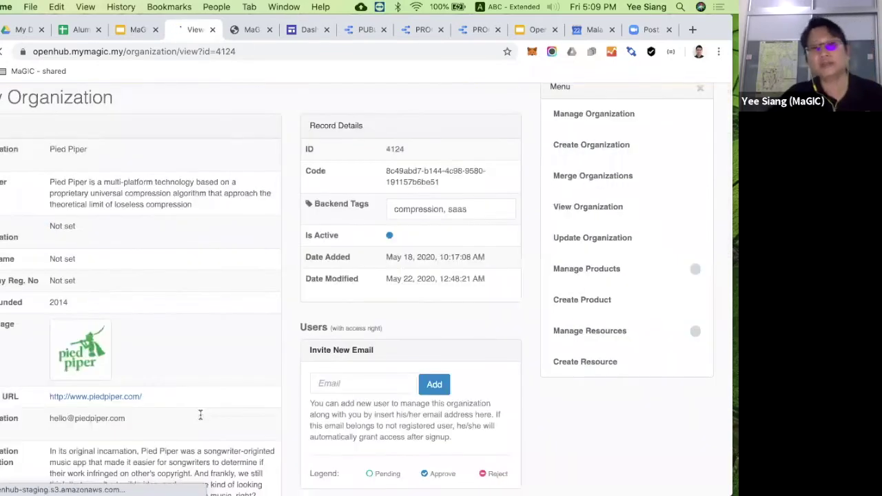
Step: Review the Pied Piper record's description, users with access rights, personas, industries and address details
{"action": "scroll", "coordinate": [200, 414], "scroll_direction": "down", "scroll_amount": 10}
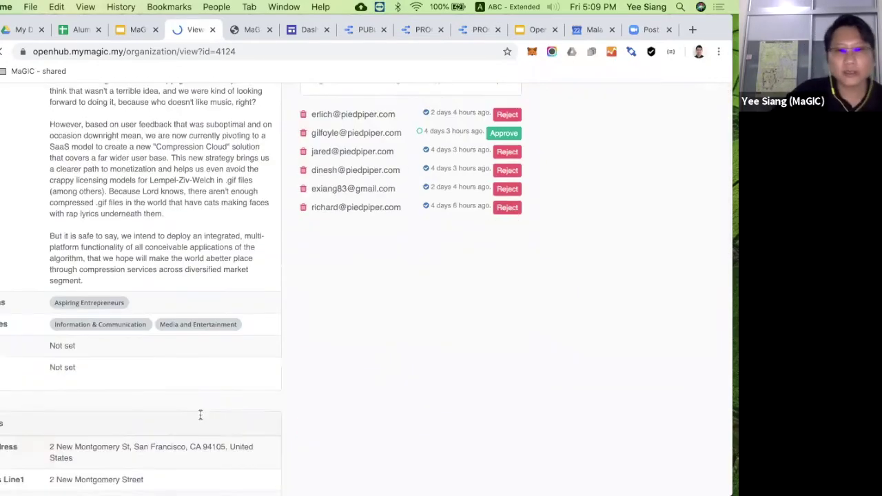
{"action": "scroll", "coordinate": [200, 409], "scroll_direction": "up", "scroll_amount": 2}
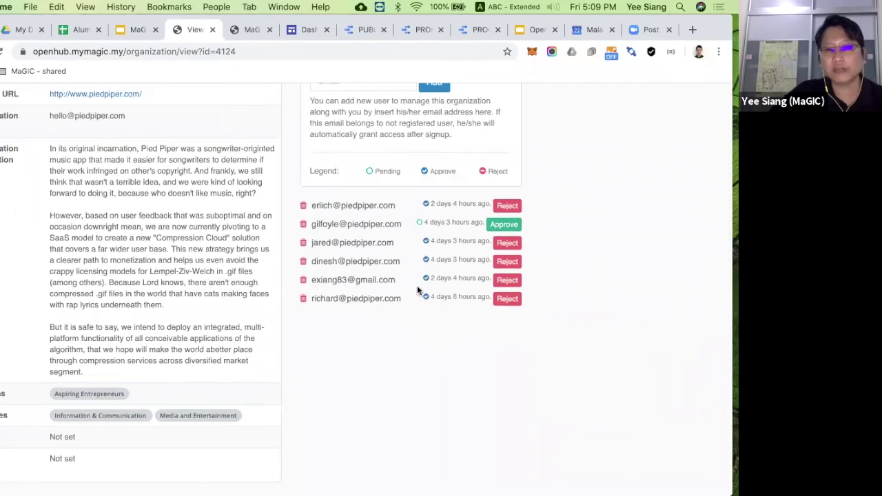
{"action": "scroll", "coordinate": [402, 271], "scroll_direction": "up", "scroll_amount": 2}
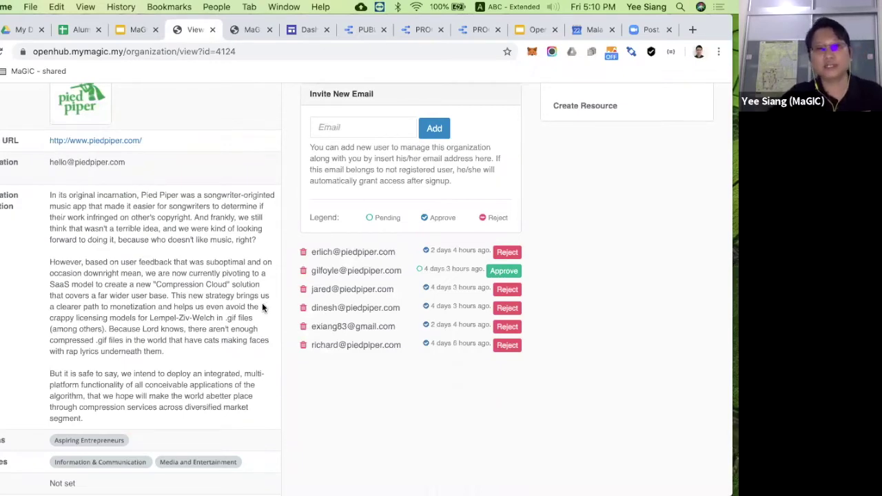
{"action": "scroll", "coordinate": [262, 308], "scroll_direction": "down", "scroll_amount": 6}
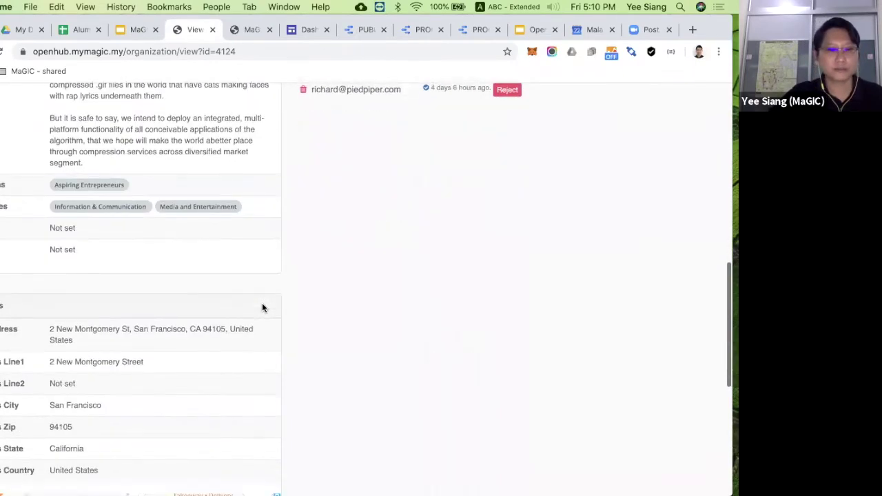
{"action": "scroll", "coordinate": [262, 308], "scroll_direction": "down", "scroll_amount": 8}
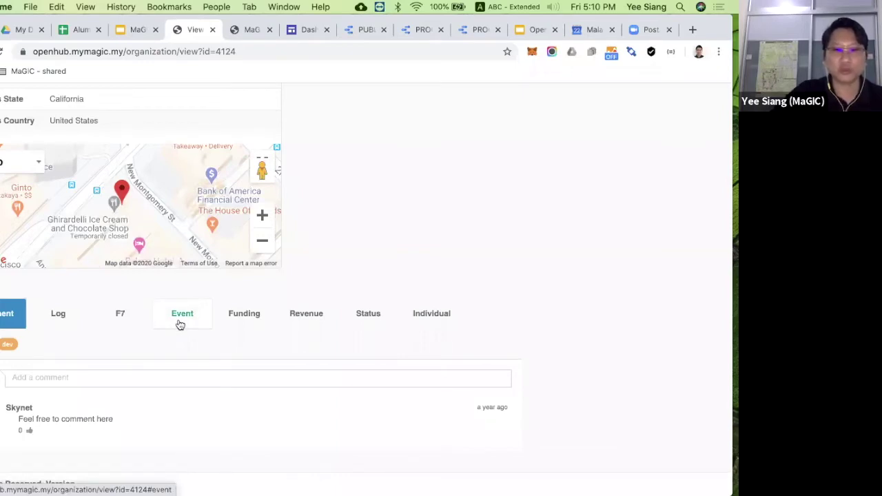
Step: Show the individuals involved in Pied Piper and the suggested individuals related by associated emails
{"action": "left_click", "coordinate": [421, 321]}
{"action": "scroll", "coordinate": [448, 236], "scroll_direction": "down", "scroll_amount": 8}
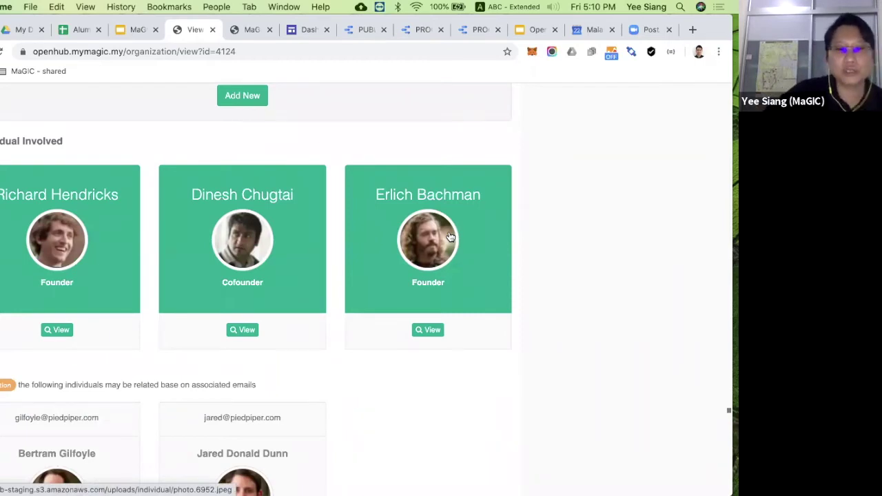
{"action": "scroll", "coordinate": [274, 233], "scroll_direction": "down", "scroll_amount": 5}
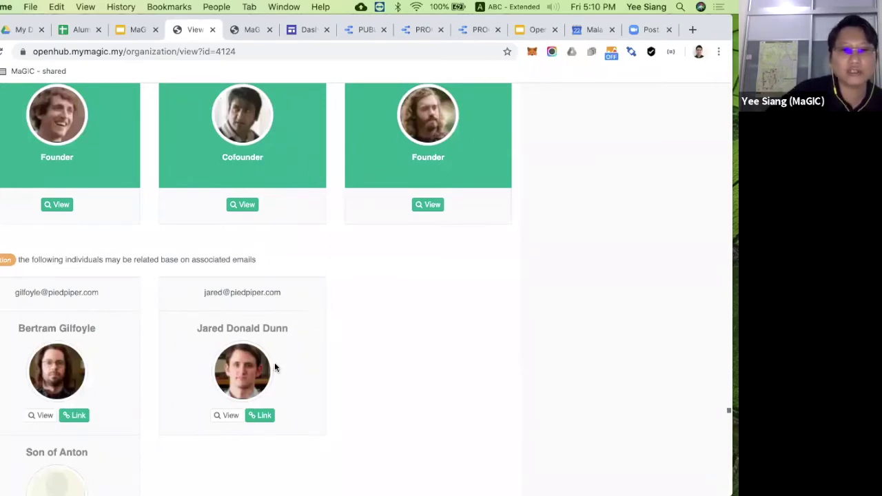
Step: Link the second suggested individual to Pied Piper with the role code cofounder and the job position COO
{"action": "left_click", "coordinate": [264, 414]}
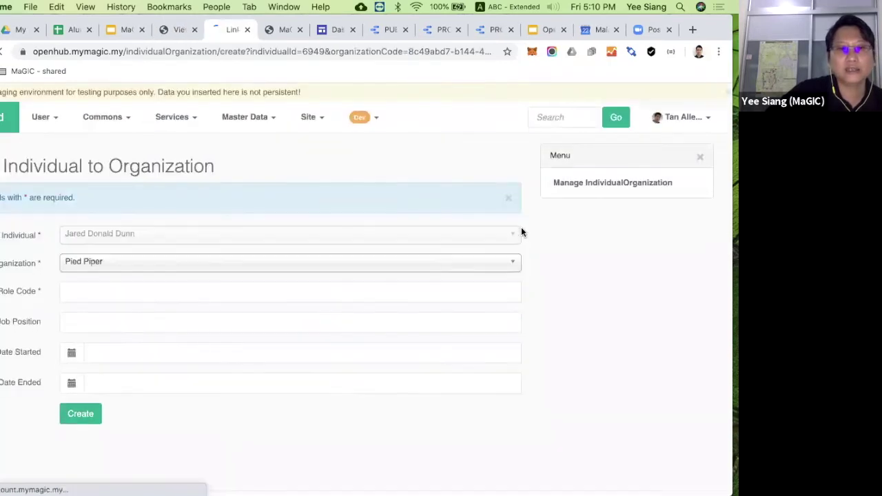
{"action": "left_click", "coordinate": [125, 294]}
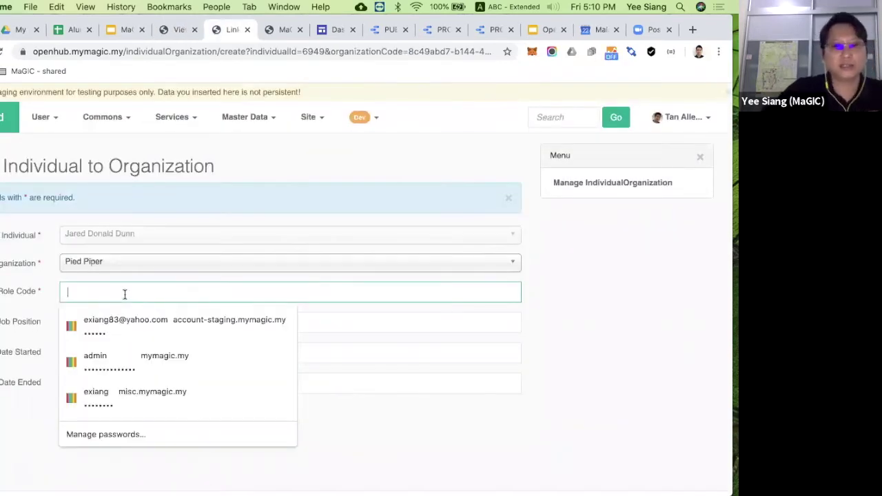
{"action": "type", "text": "cofounder"}
{"action": "key", "text": "Tab"}
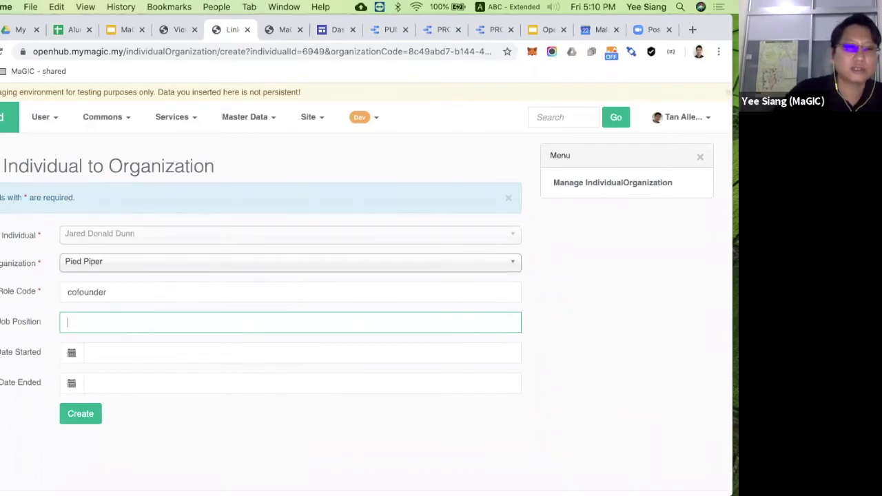
{"action": "type", "text": "COO"}
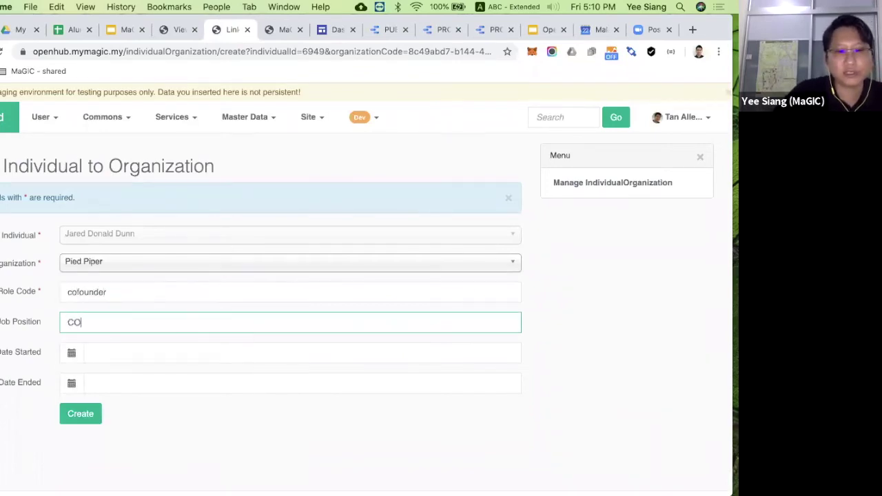
{"action": "left_click", "coordinate": [81, 417]}
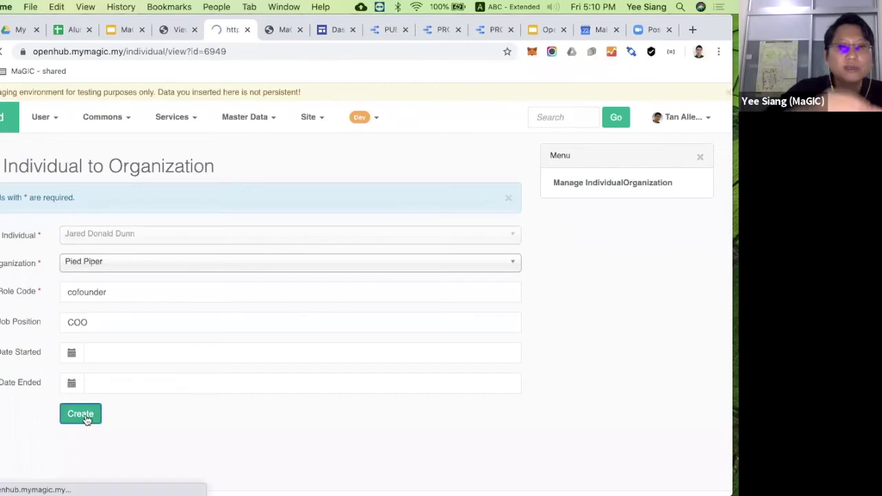
Step: Show the organizations involved in the newly linked individual's record
{"action": "scroll", "coordinate": [80, 341], "scroll_direction": "down", "scroll_amount": 5}
{"action": "left_click", "coordinate": [73, 357]}
{"action": "scroll", "coordinate": [99, 300], "scroll_direction": "down", "scroll_amount": 1}
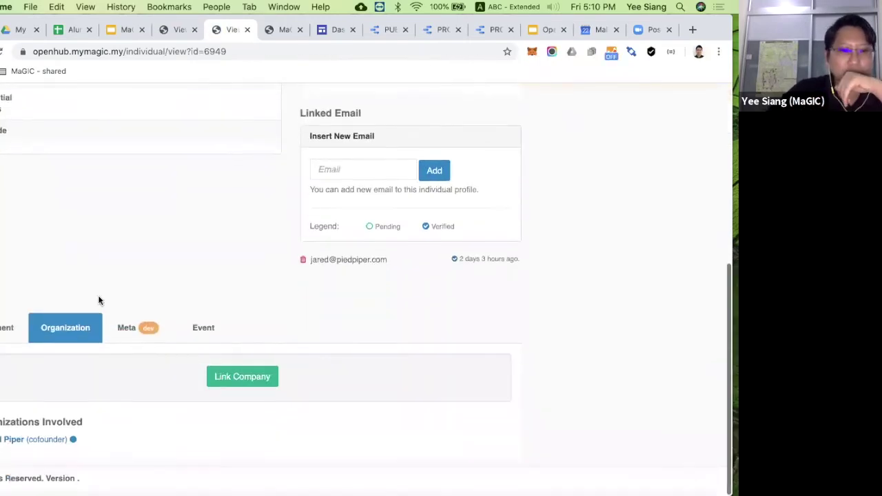
Step: Open Pied Piper from the individual's organizations and review its involved individuals and remaining link suggestions
{"action": "left_click", "coordinate": [10, 446]}
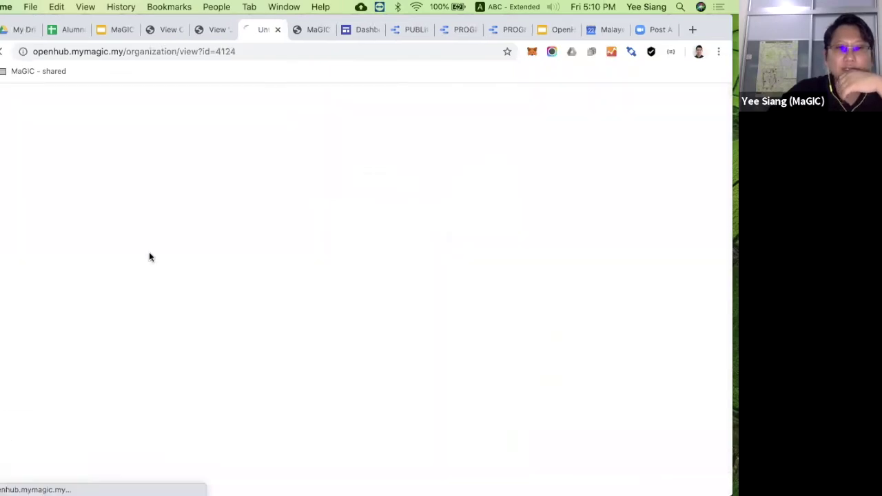
{"action": "scroll", "coordinate": [167, 248], "scroll_direction": "down", "scroll_amount": 15}
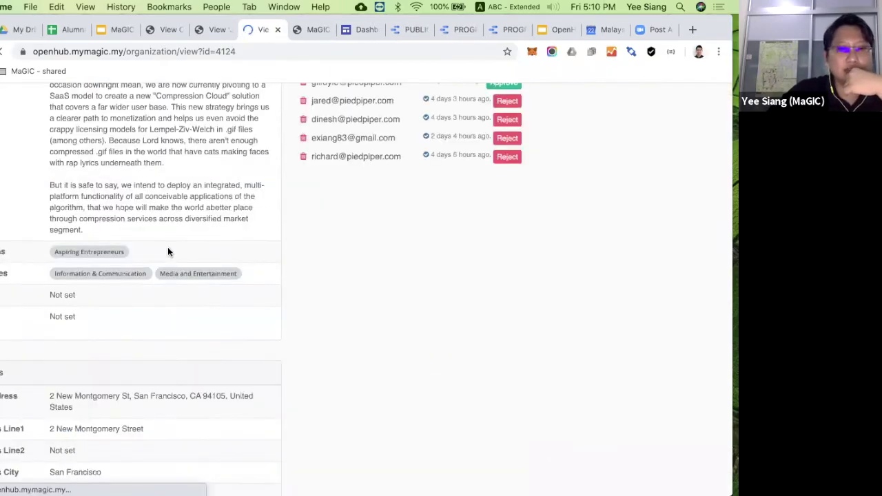
{"action": "left_click", "coordinate": [429, 312]}
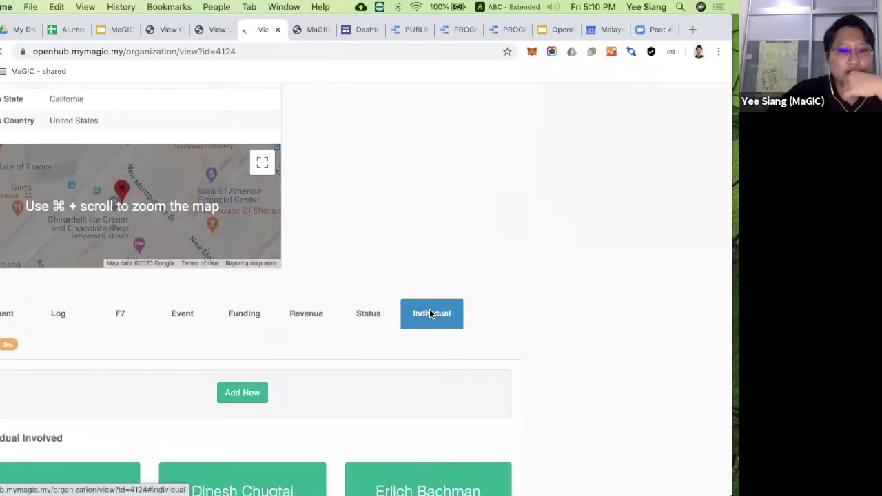
{"action": "scroll", "coordinate": [429, 310], "scroll_direction": "down", "scroll_amount": 5}
{"action": "scroll", "coordinate": [206, 277], "scroll_direction": "down", "scroll_amount": 6}
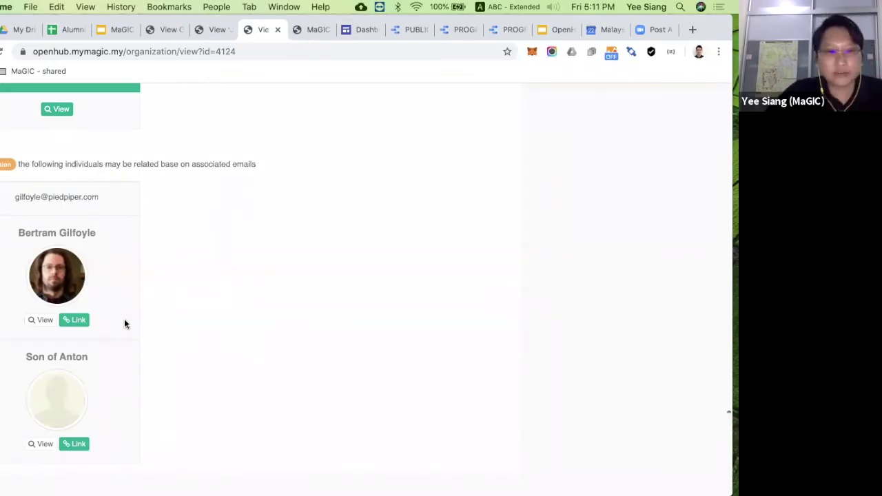
Step: Highlight the email shared by the suggested individuals and examine the photoless individual's record, including its linked email and organizations
{"action": "left_click_drag", "start_coordinate": [108, 200], "coordinate": [11, 201]}
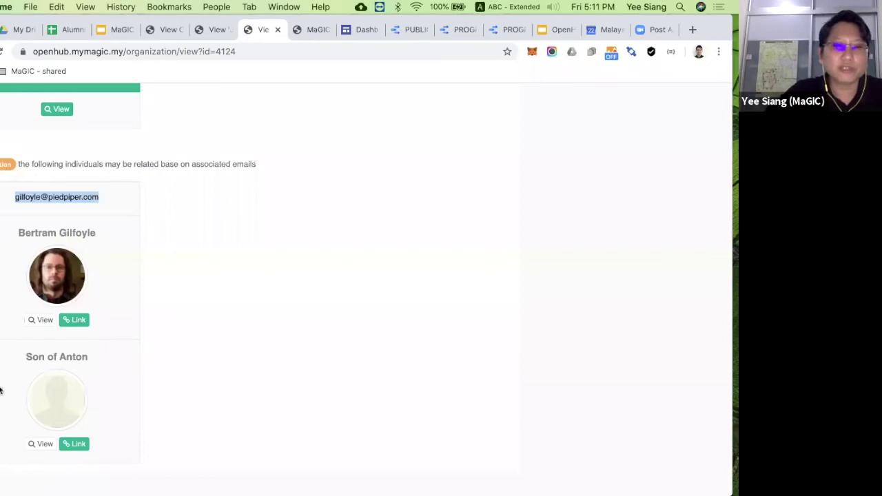
{"action": "left_click", "coordinate": [31, 445]}
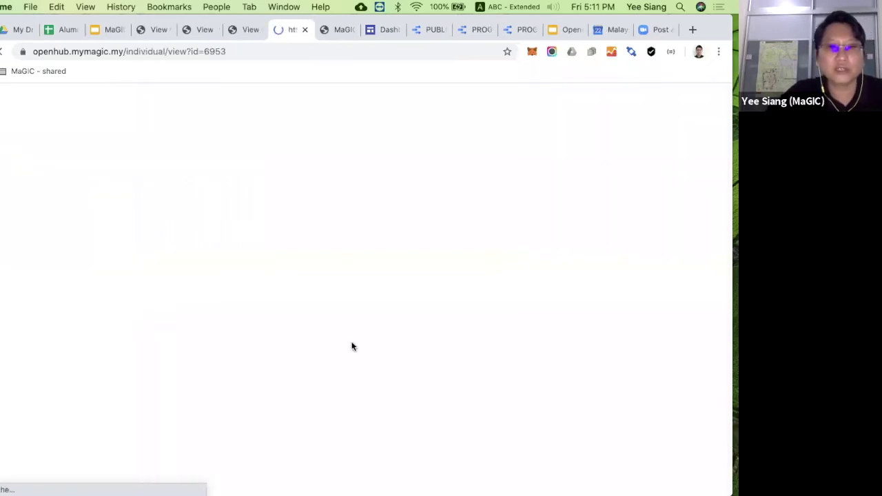
{"action": "scroll", "coordinate": [257, 304], "scroll_direction": "down", "scroll_amount": 5}
{"action": "scroll", "coordinate": [147, 311], "scroll_direction": "up", "scroll_amount": 5}
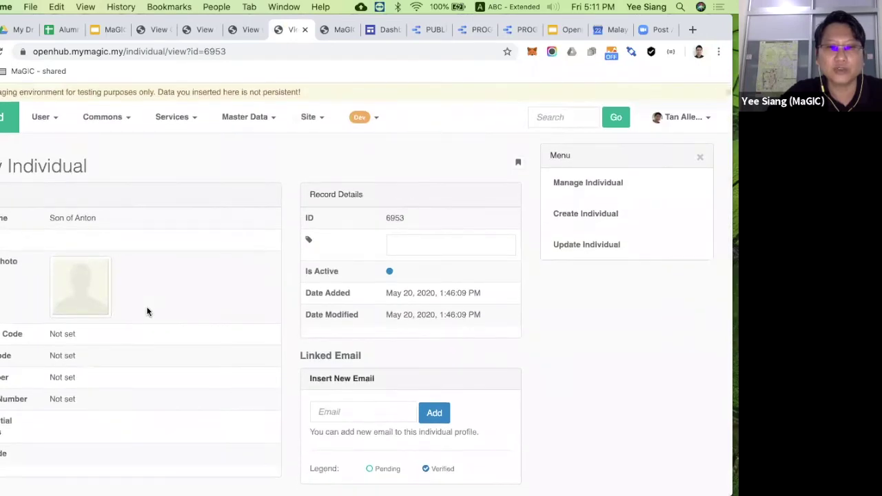
{"action": "scroll", "coordinate": [147, 311], "scroll_direction": "down", "scroll_amount": 5}
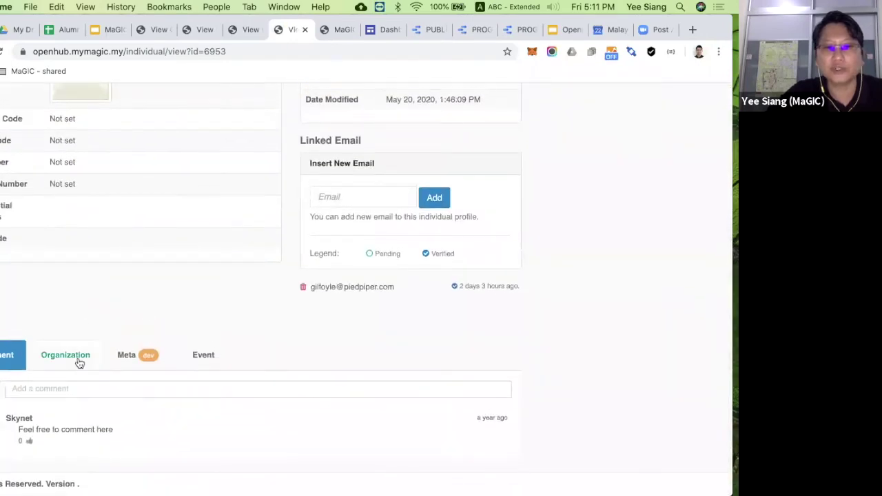
{"action": "left_click", "coordinate": [65, 355]}
{"action": "left_click", "coordinate": [13, 355]}
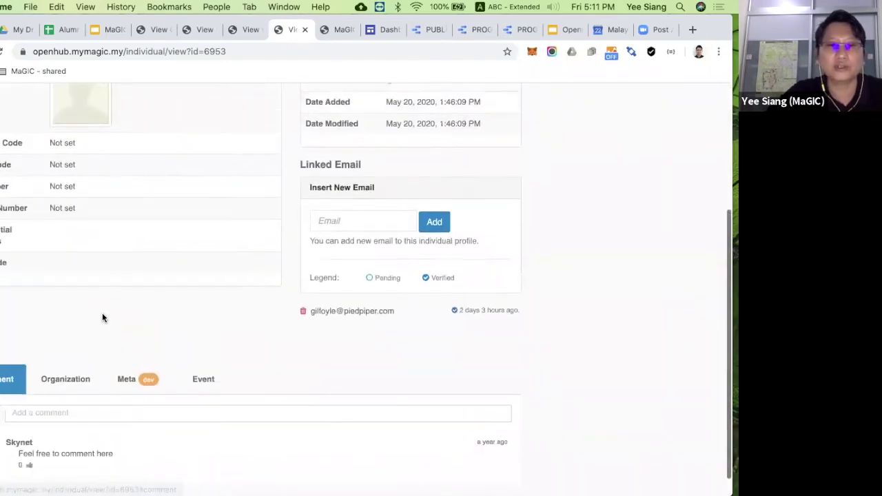
{"action": "scroll", "coordinate": [102, 318], "scroll_direction": "up", "scroll_amount": 5}
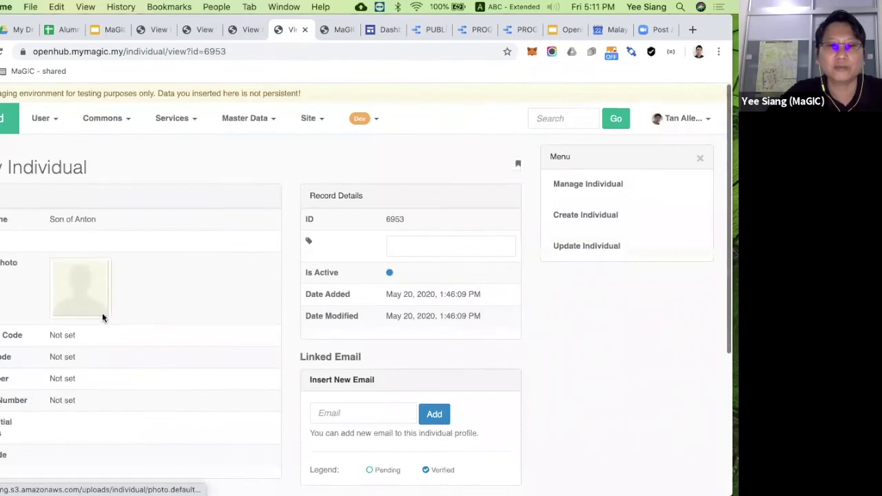
{"action": "left_click", "coordinate": [305, 29]}
Step: Go to the individuals management list and view the record of the fifth listed individual
{"action": "scroll", "coordinate": [278, 235], "scroll_direction": "up", "scroll_amount": 5}
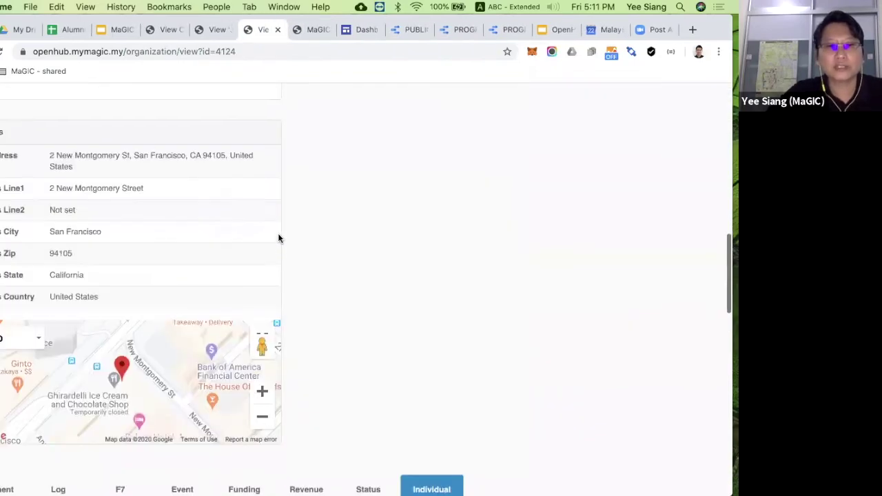
{"action": "scroll", "coordinate": [278, 238], "scroll_direction": "down", "scroll_amount": 3}
{"action": "scroll", "coordinate": [157, 163], "scroll_direction": "up", "scroll_amount": 10}
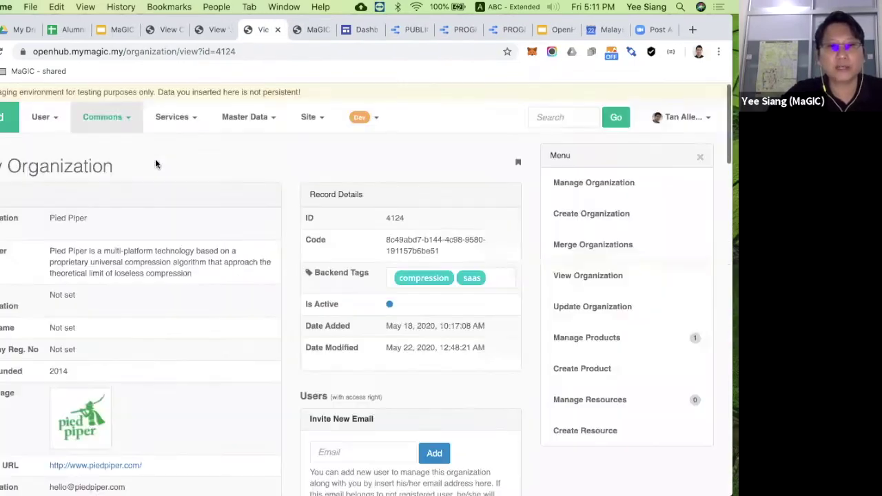
{"action": "left_click", "coordinate": [128, 117]}
{"action": "left_click", "coordinate": [121, 173]}
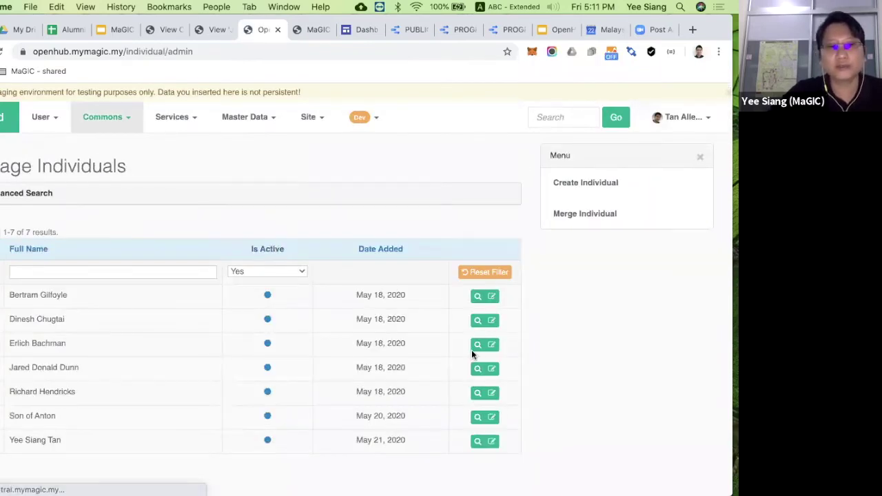
{"action": "scroll", "coordinate": [467, 376], "scroll_direction": "down", "scroll_amount": 1}
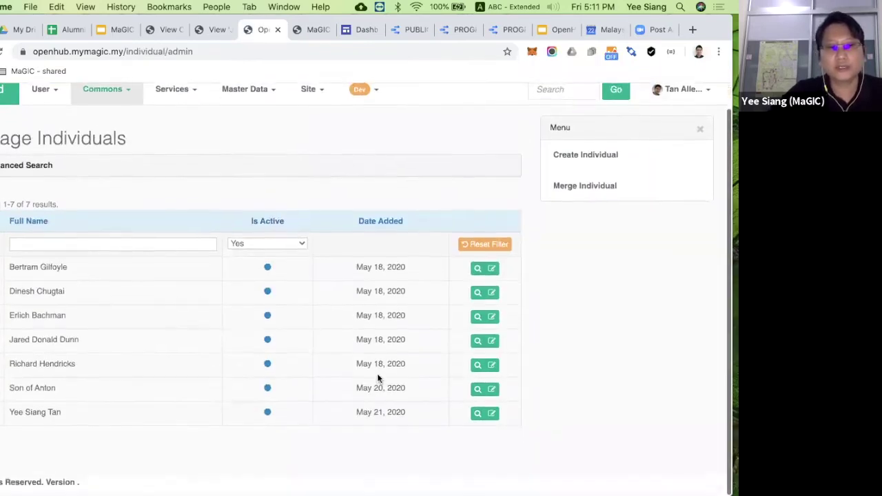
{"action": "left_click", "coordinate": [478, 367]}
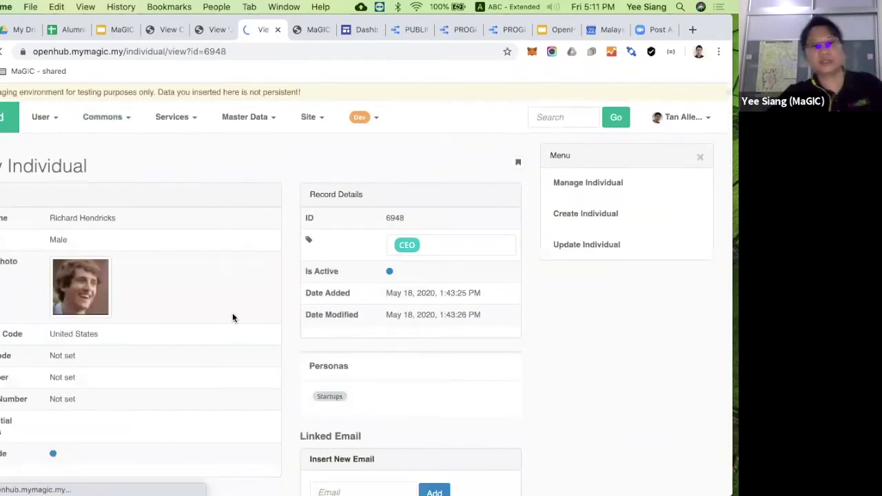
Step: Show the organizations involved in the individual's record and the events the individual participated in
{"action": "scroll", "coordinate": [233, 317], "scroll_direction": "down", "scroll_amount": 5}
{"action": "left_click", "coordinate": [95, 347]}
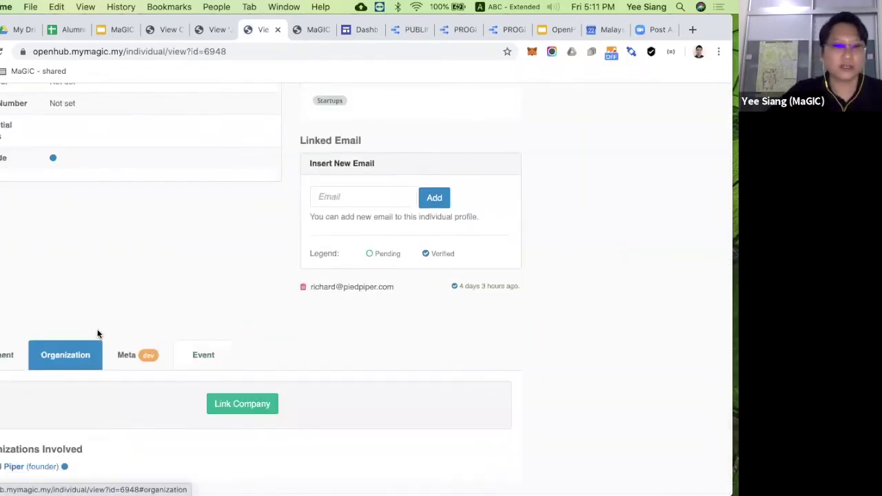
{"action": "scroll", "coordinate": [116, 301], "scroll_direction": "down", "scroll_amount": 1}
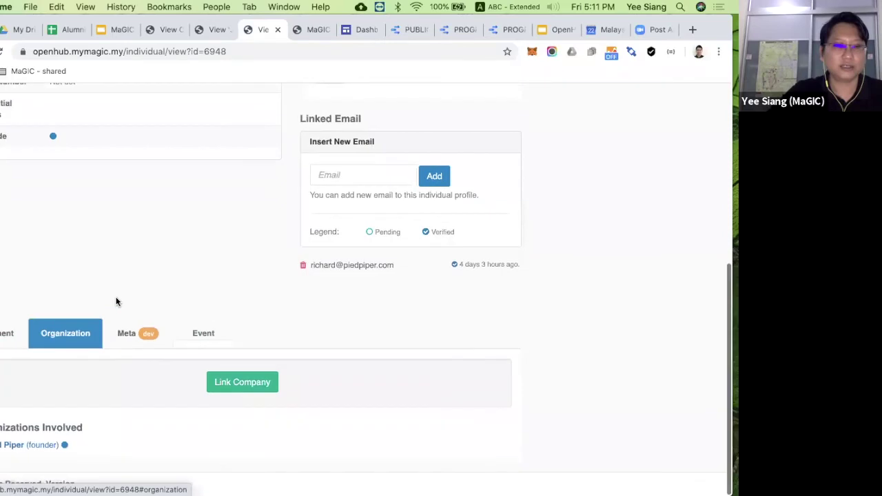
{"action": "left_click", "coordinate": [190, 337]}
{"action": "scroll", "coordinate": [167, 286], "scroll_direction": "down", "scroll_amount": 3}
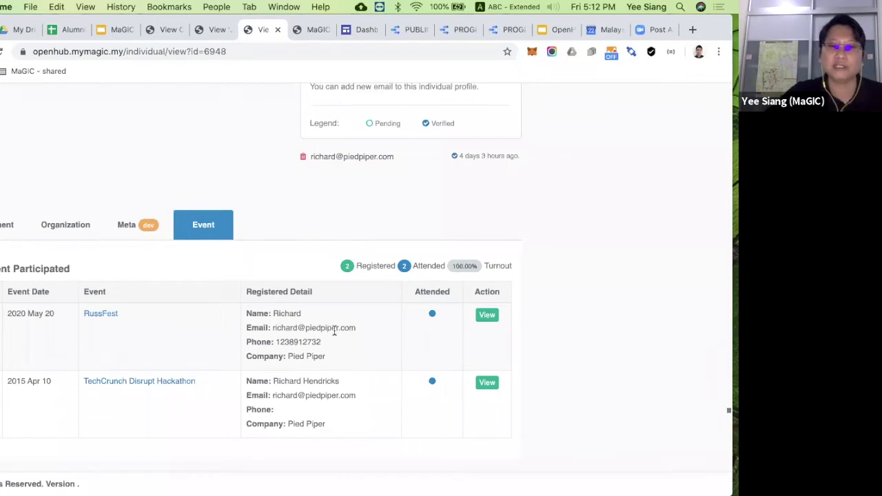
Step: Examine the individual's profile, record details, personas and the section for adding linked emails
{"action": "scroll", "coordinate": [334, 331], "scroll_direction": "up", "scroll_amount": 10}
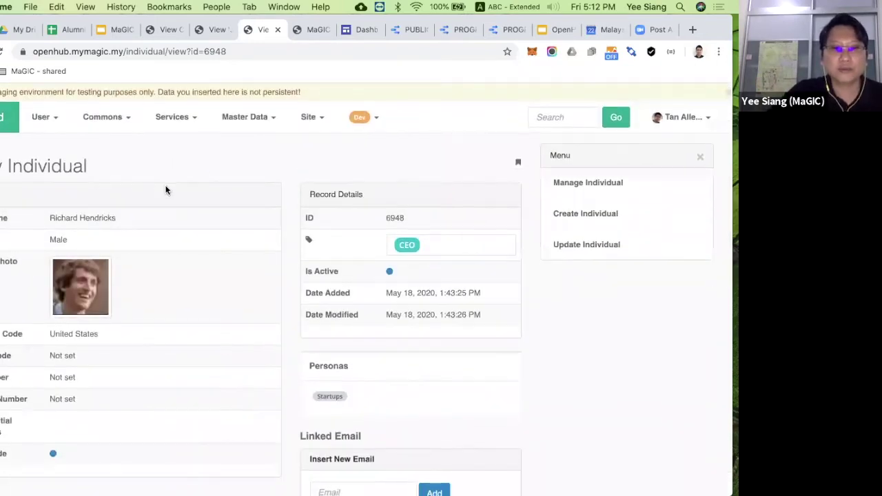
{"action": "scroll", "coordinate": [165, 190], "scroll_direction": "down", "scroll_amount": 5}
{"action": "left_click", "coordinate": [342, 240]}
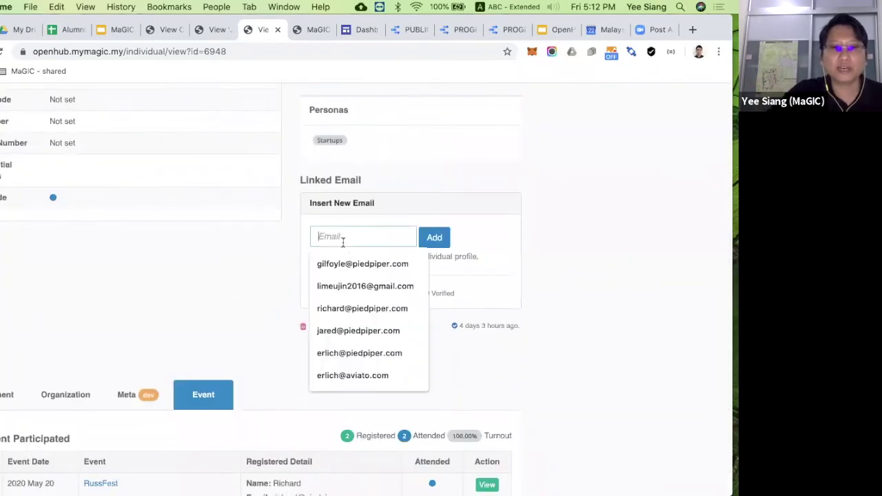
{"action": "left_click", "coordinate": [243, 237]}
{"action": "scroll", "coordinate": [239, 234], "scroll_direction": "up", "scroll_amount": 3}
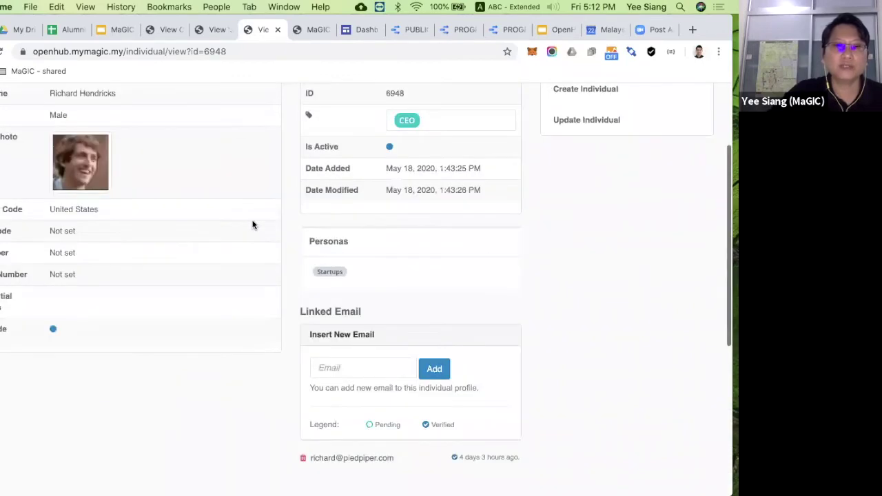
{"action": "scroll", "coordinate": [252, 225], "scroll_direction": "up", "scroll_amount": 3}
{"action": "scroll", "coordinate": [223, 317], "scroll_direction": "down", "scroll_amount": 4}
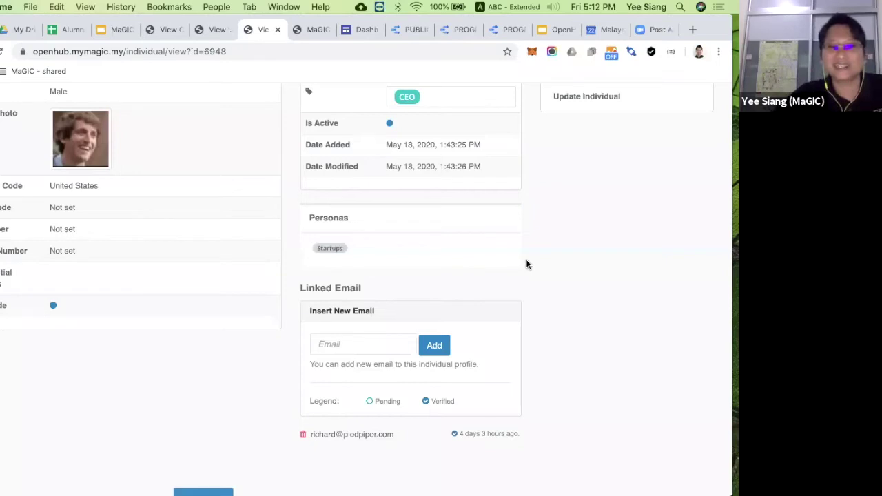
Step: Open the TechCrunch Disrupt Hackathon event from the individual's participated events and review its details and individual participants
{"action": "scroll", "coordinate": [526, 259], "scroll_direction": "down", "scroll_amount": 8}
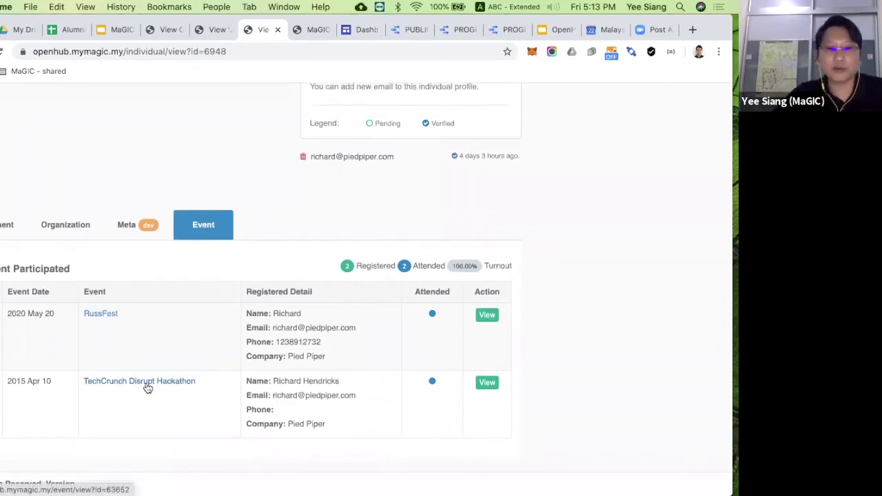
{"action": "scroll", "coordinate": [227, 264], "scroll_direction": "up", "scroll_amount": 2}
{"action": "scroll", "coordinate": [149, 345], "scroll_direction": "down", "scroll_amount": 2}
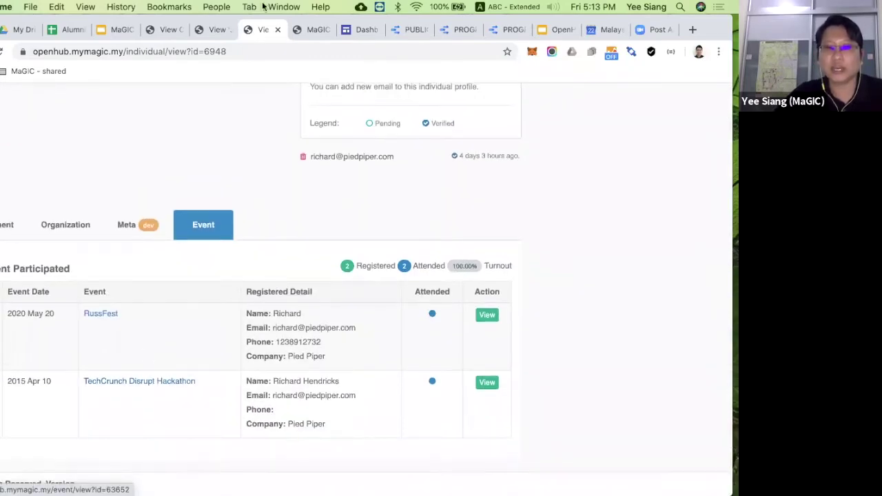
{"action": "left_click", "coordinate": [160, 384]}
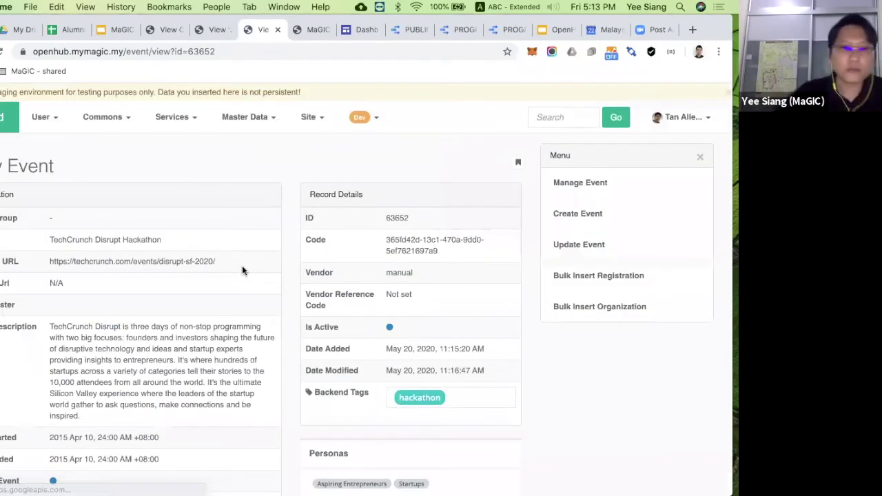
{"action": "scroll", "coordinate": [242, 267], "scroll_direction": "down", "scroll_amount": 10}
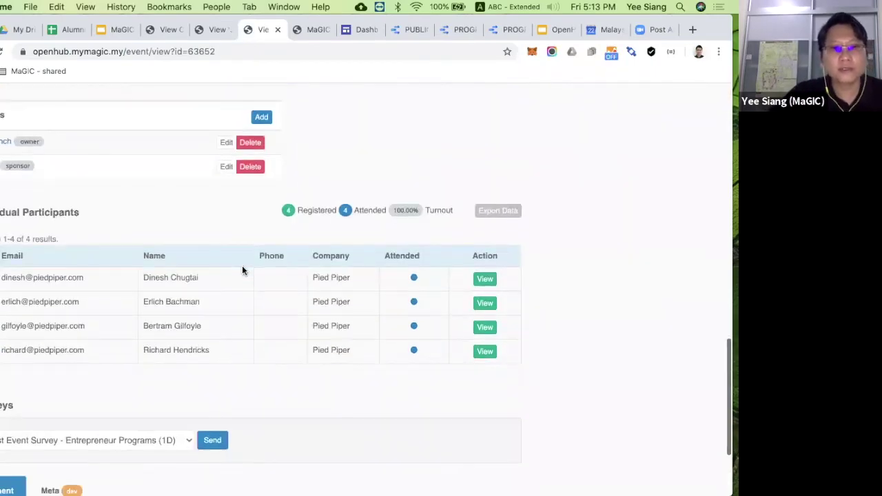
{"action": "scroll", "coordinate": [242, 269], "scroll_direction": "up", "scroll_amount": 10}
{"action": "scroll", "coordinate": [242, 269], "scroll_direction": "down", "scroll_amount": 10}
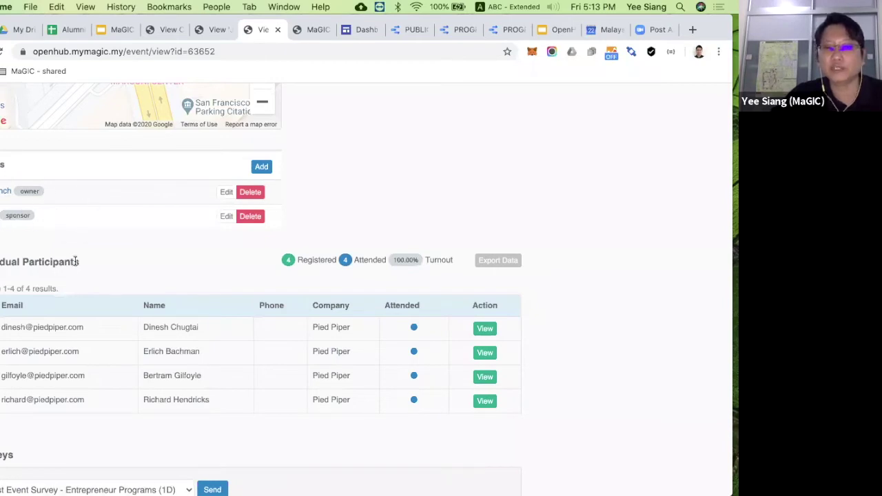
{"action": "scroll", "coordinate": [75, 262], "scroll_direction": "down", "scroll_amount": 3}
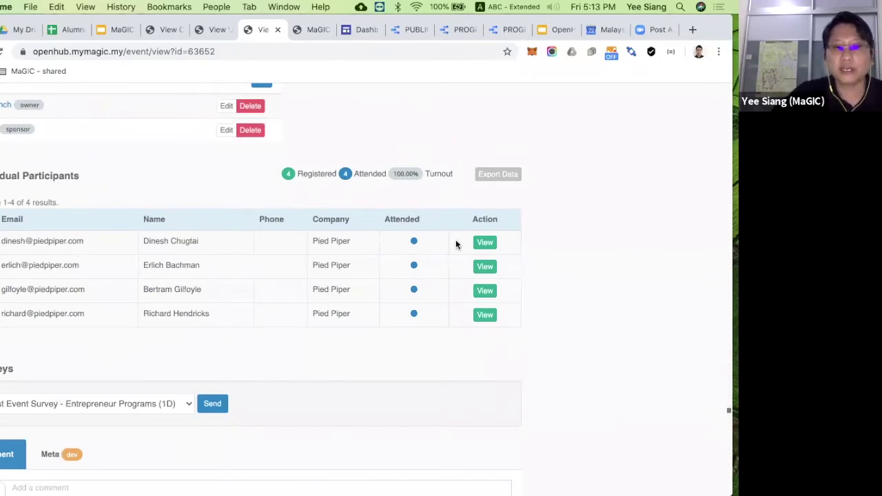
Step: View the first participant's event registration and return to the event record to look over its location, personas and participants
{"action": "left_click", "coordinate": [484, 249]}
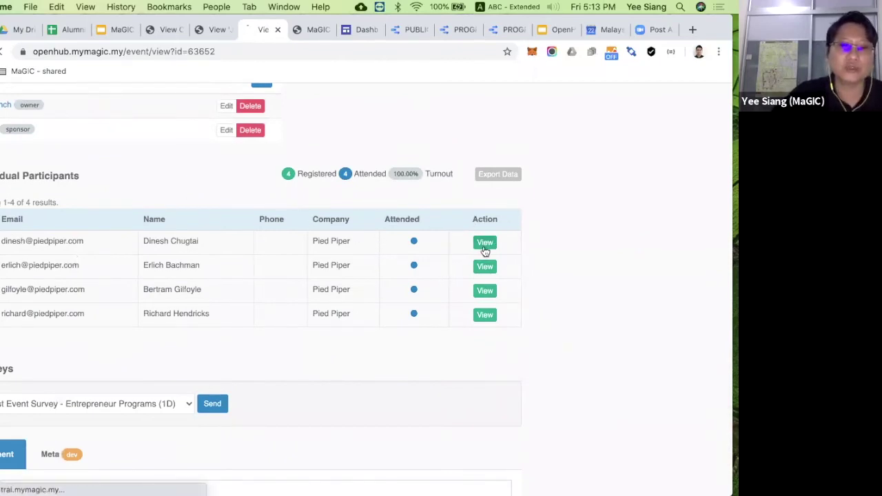
{"action": "scroll", "coordinate": [378, 292], "scroll_direction": "down", "scroll_amount": 8}
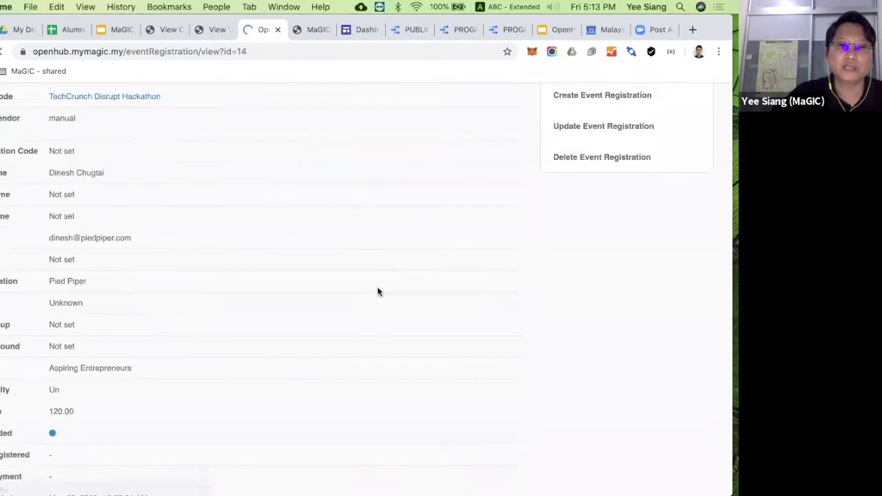
{"action": "key", "text": "super+bracketleft"}
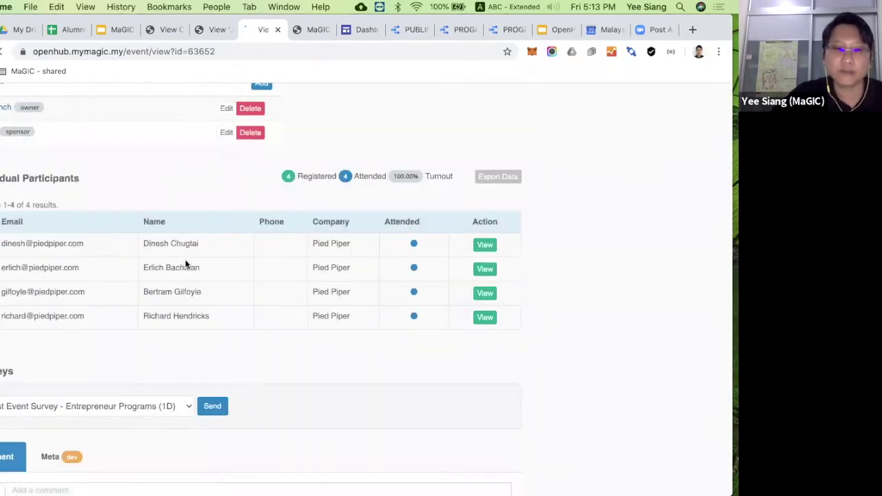
{"action": "scroll", "coordinate": [184, 264], "scroll_direction": "down", "scroll_amount": 3}
{"action": "scroll", "coordinate": [185, 259], "scroll_direction": "up", "scroll_amount": 20}
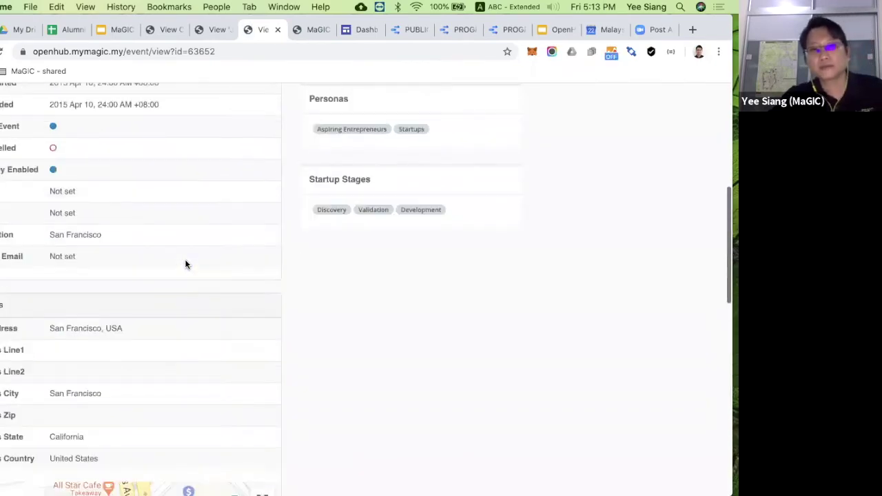
{"action": "scroll", "coordinate": [185, 260], "scroll_direction": "up", "scroll_amount": 3}
{"action": "scroll", "coordinate": [185, 262], "scroll_direction": "down", "scroll_amount": 15}
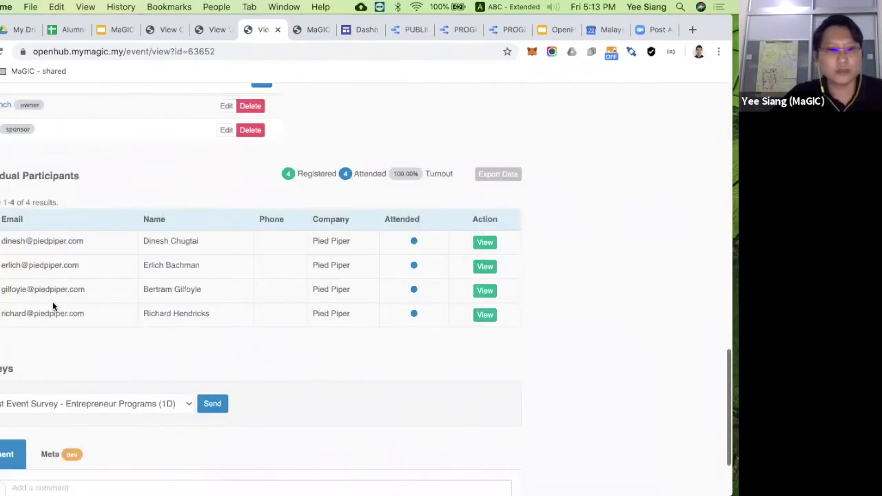
Step: Go to the individuals management list and view the record of the third listed individual
{"action": "scroll", "coordinate": [52, 278], "scroll_direction": "up", "scroll_amount": 20}
{"action": "scroll", "coordinate": [118, 148], "scroll_direction": "down", "scroll_amount": 1}
{"action": "left_click", "coordinate": [104, 118]}
{"action": "left_click", "coordinate": [99, 174]}
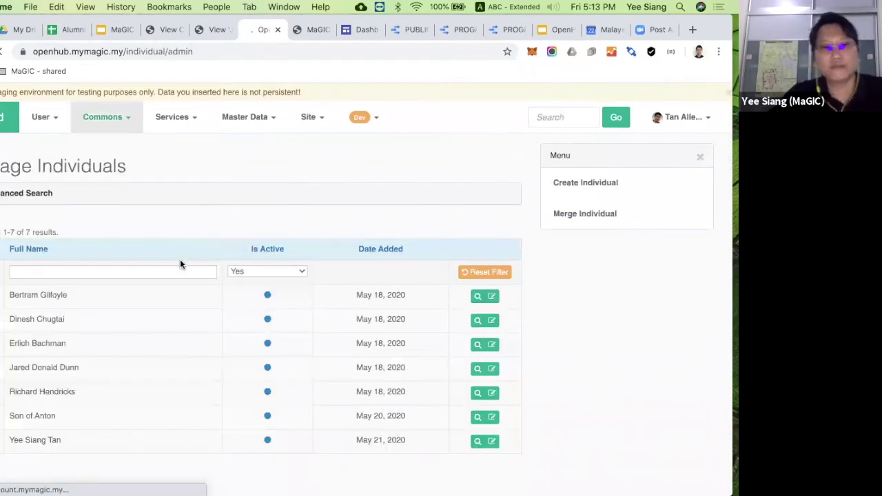
{"action": "scroll", "coordinate": [187, 310], "scroll_direction": "down", "scroll_amount": 2}
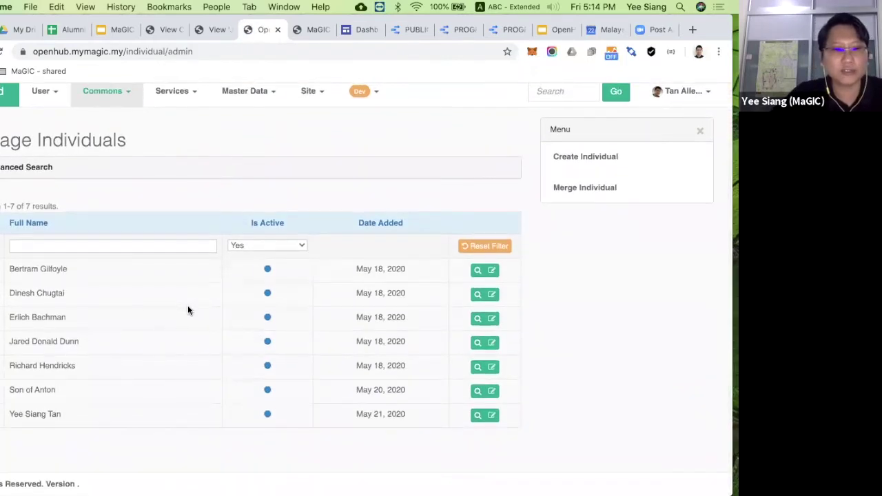
{"action": "left_click", "coordinate": [477, 318]}
{"action": "scroll", "coordinate": [300, 315], "scroll_direction": "down", "scroll_amount": 4}
{"action": "scroll", "coordinate": [301, 315], "scroll_direction": "up", "scroll_amount": 4}
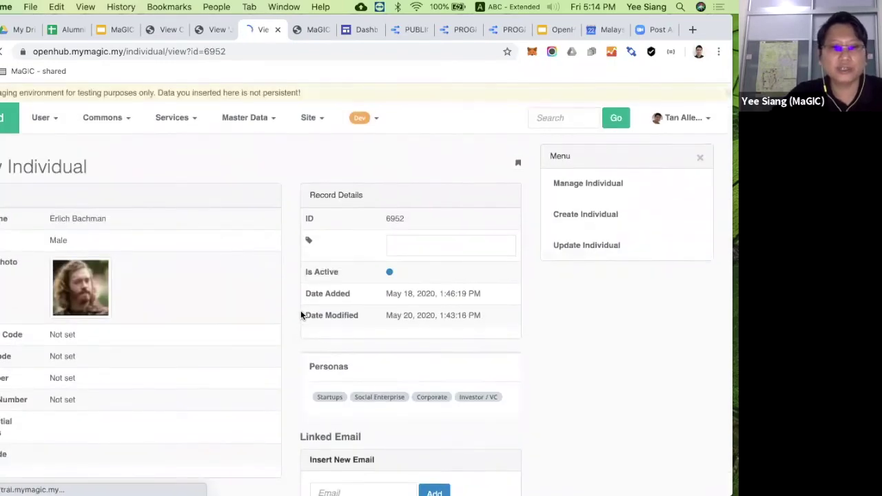
Step: Review the individual's linked emails and show the organizations involved
{"action": "scroll", "coordinate": [300, 314], "scroll_direction": "down", "scroll_amount": 5}
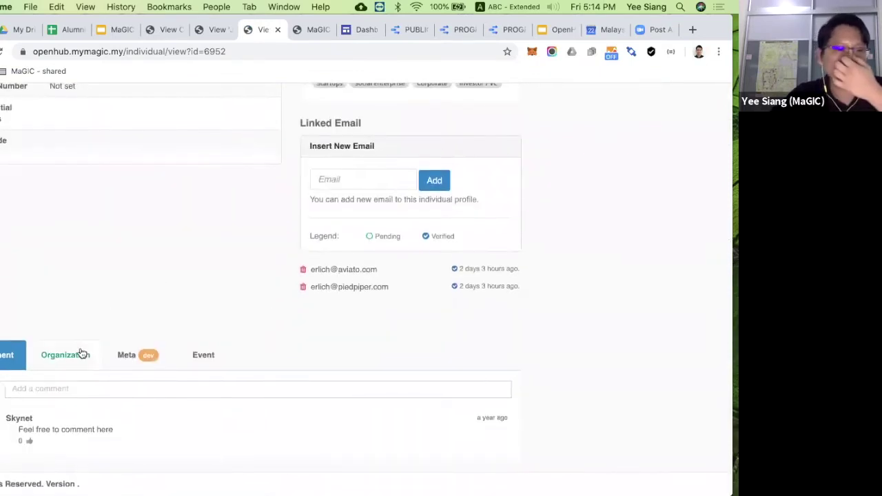
{"action": "left_click", "coordinate": [81, 354]}
{"action": "scroll", "coordinate": [112, 286], "scroll_direction": "down", "scroll_amount": 1}
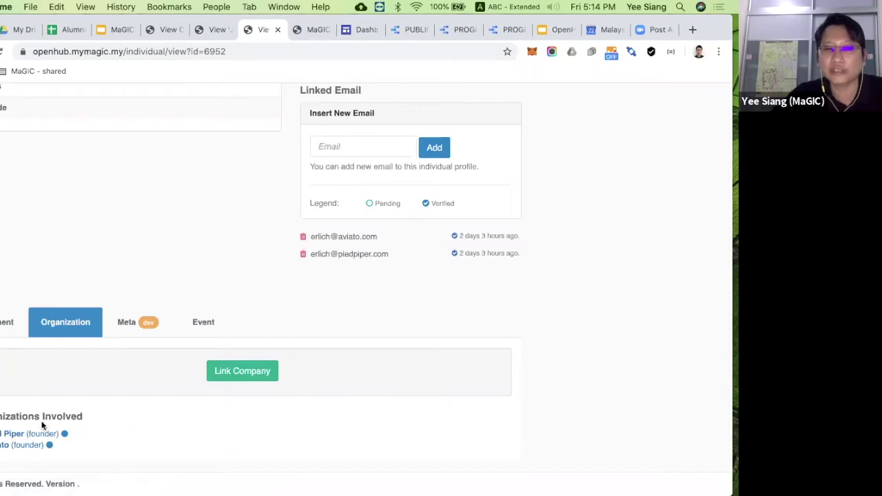
Step: Open Aviato from the individual's organizations and check its involved events and reported revenue
{"action": "left_click", "coordinate": [4, 445]}
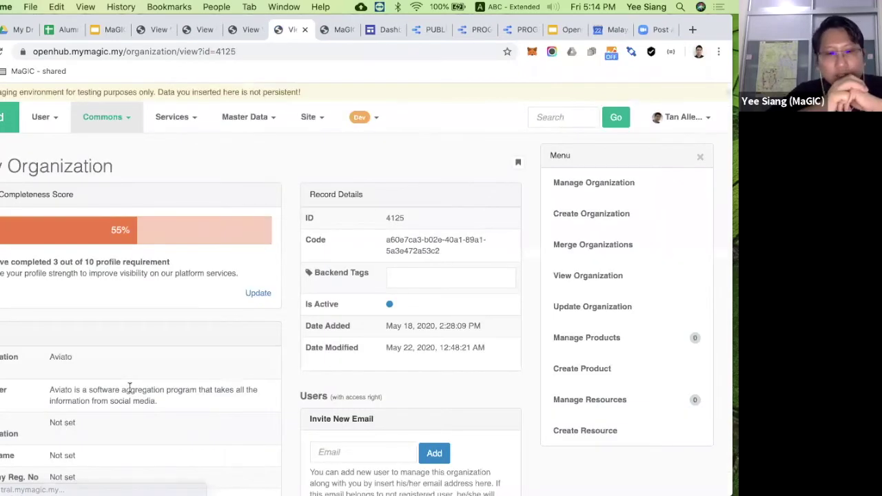
{"action": "scroll", "coordinate": [130, 388], "scroll_direction": "down", "scroll_amount": 3}
{"action": "scroll", "coordinate": [129, 391], "scroll_direction": "down", "scroll_amount": 10}
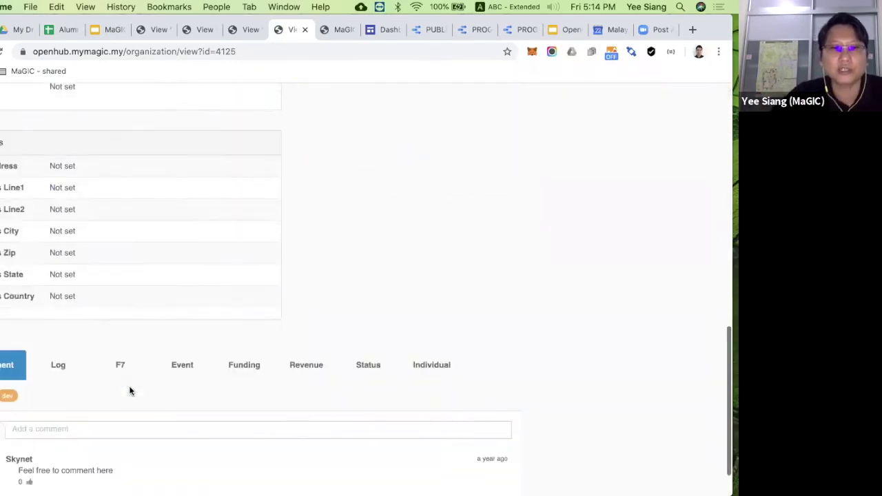
{"action": "left_click", "coordinate": [247, 317]}
{"action": "left_click", "coordinate": [201, 318]}
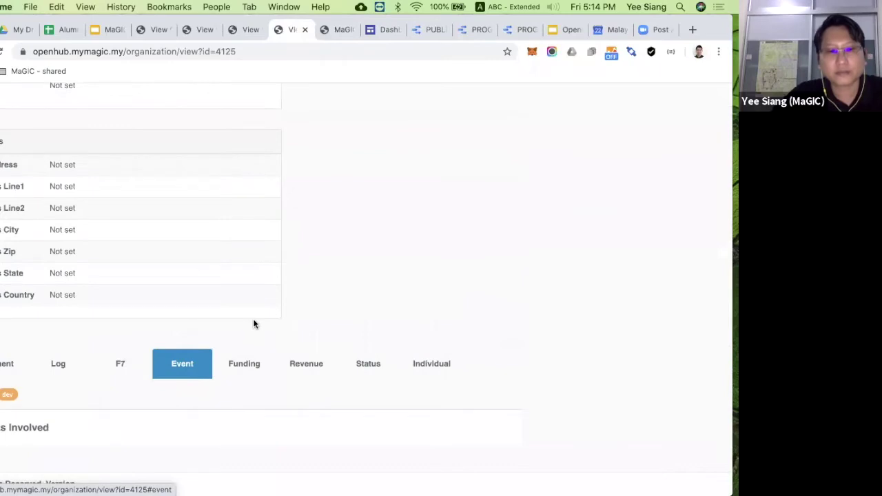
{"action": "left_click", "coordinate": [305, 363]}
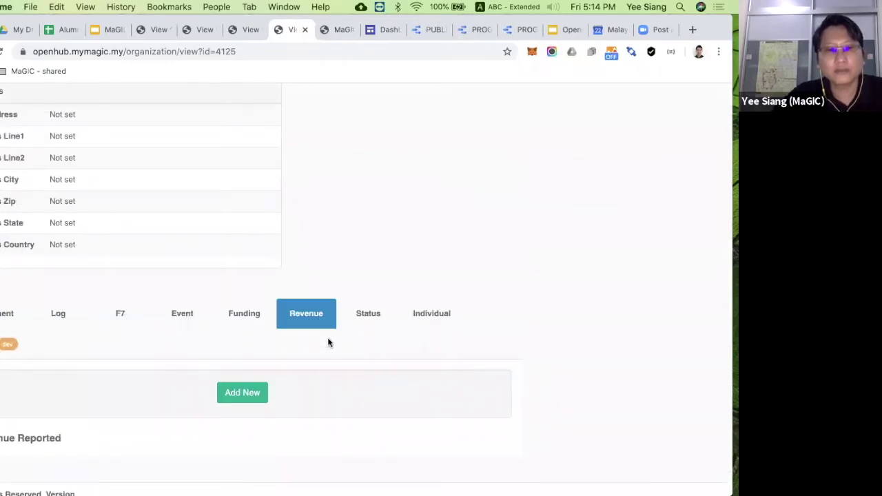
Step: Go to the list of all organizations and view Pied Piper's record, including its users with access rights
{"action": "scroll", "coordinate": [327, 342], "scroll_direction": "up", "scroll_amount": 15}
{"action": "left_click", "coordinate": [103, 117]}
{"action": "mouse_move", "coordinate": [115, 148]}
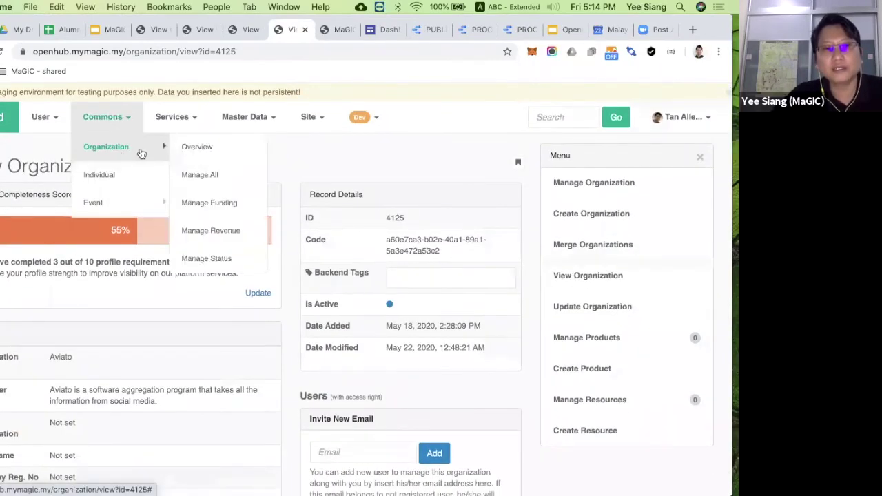
{"action": "left_click", "coordinate": [216, 178]}
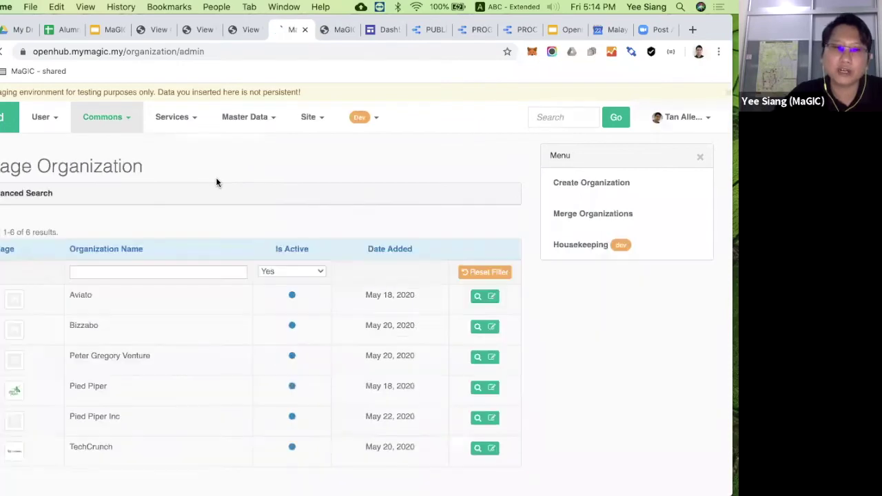
{"action": "left_click", "coordinate": [475, 387]}
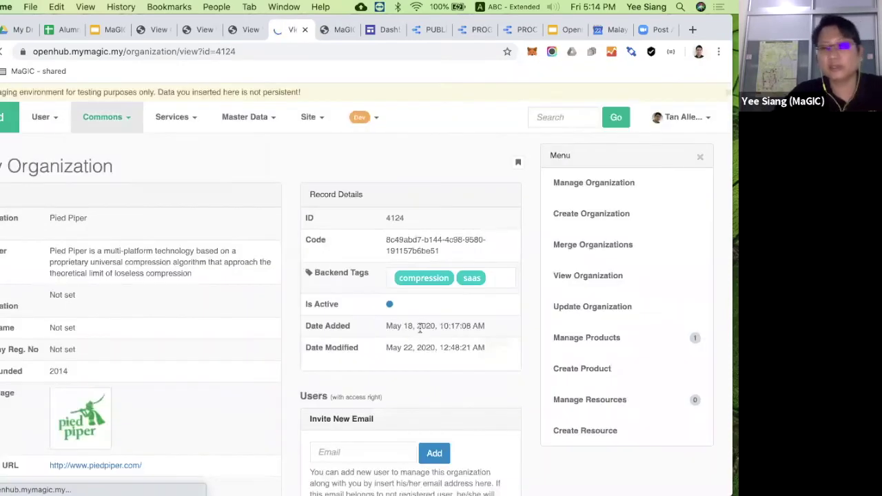
{"action": "scroll", "coordinate": [420, 330], "scroll_direction": "down", "scroll_amount": 5}
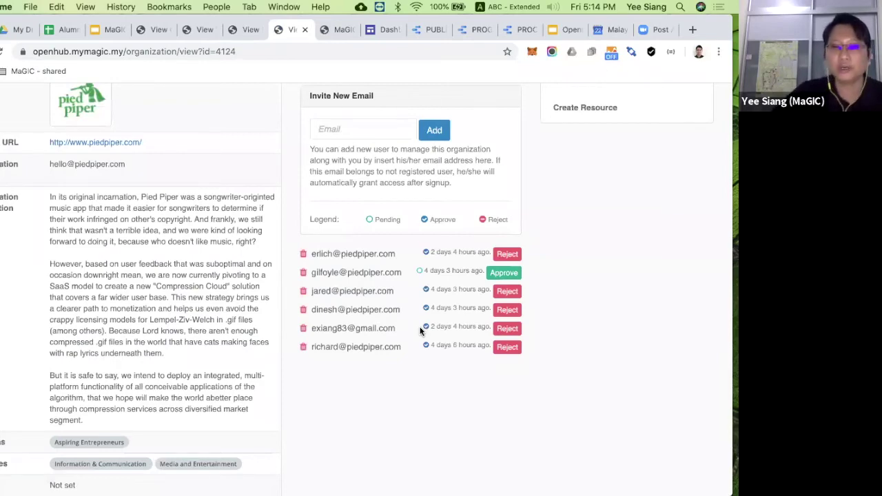
{"action": "scroll", "coordinate": [416, 328], "scroll_direction": "down", "scroll_amount": 10}
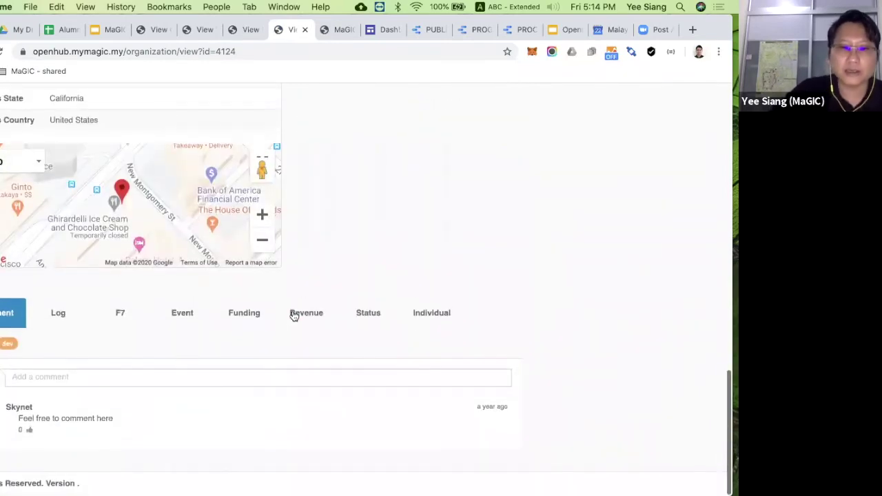
Step: Show the funding raised by Pied Piper and examine its Series A funding record
{"action": "left_click", "coordinate": [244, 315]}
{"action": "scroll", "coordinate": [231, 408], "scroll_direction": "down", "scroll_amount": 2}
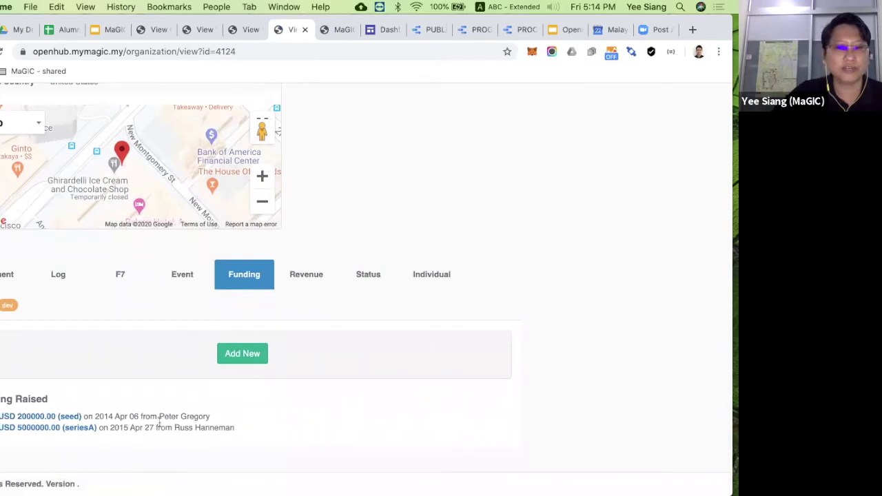
{"action": "left_click", "coordinate": [55, 426]}
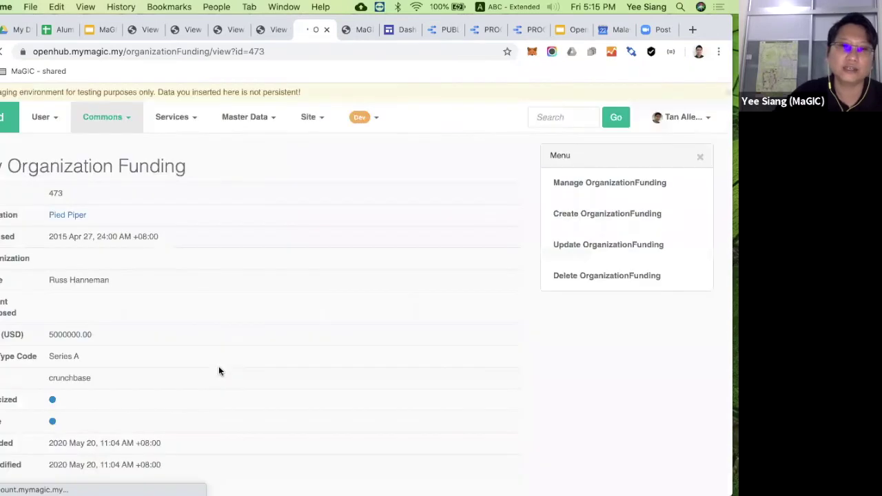
{"action": "scroll", "coordinate": [251, 317], "scroll_direction": "down", "scroll_amount": 5}
{"action": "scroll", "coordinate": [251, 320], "scroll_direction": "up", "scroll_amount": 4}
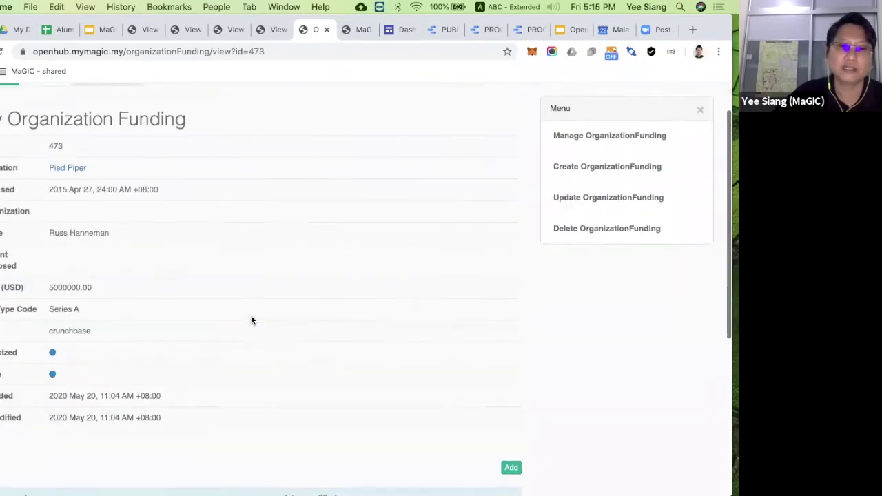
Step: Review the rest of the Series A funding record, including its linked resources section
{"action": "scroll", "coordinate": [251, 315], "scroll_direction": "down", "scroll_amount": 3}
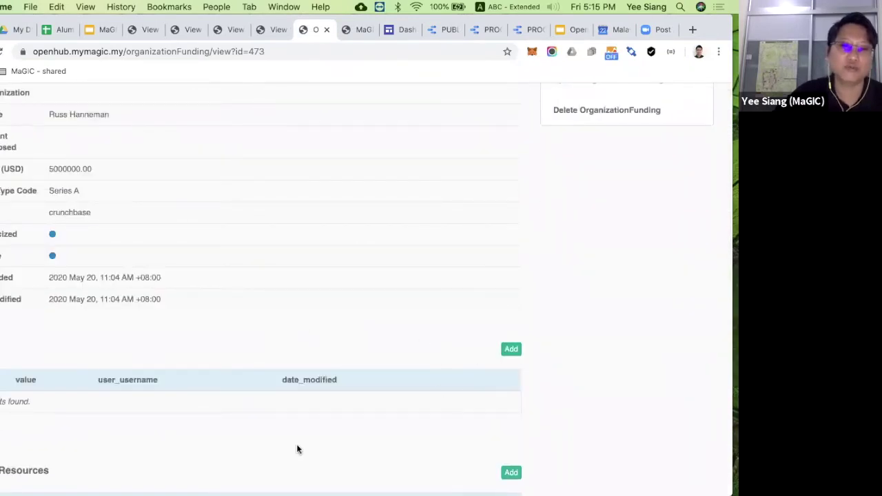
{"action": "scroll", "coordinate": [306, 441], "scroll_direction": "down", "scroll_amount": 4}
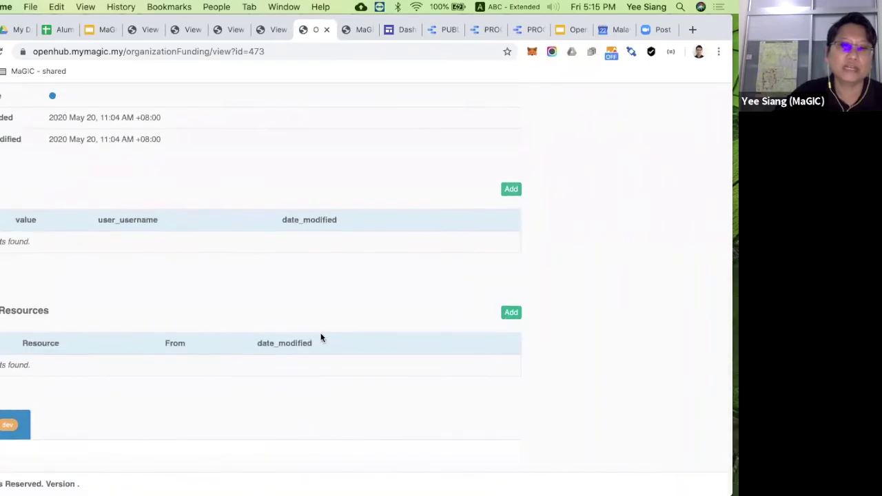
{"action": "scroll", "coordinate": [246, 167], "scroll_direction": "up", "scroll_amount": 4}
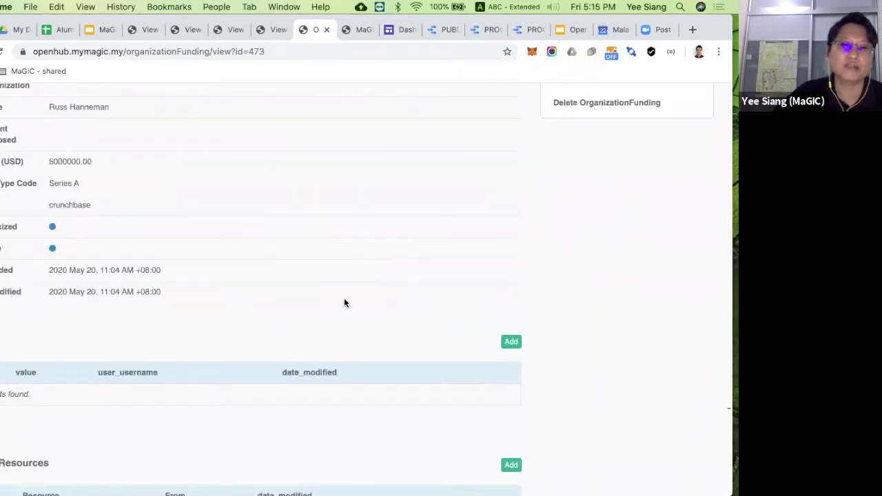
{"action": "scroll", "coordinate": [344, 301], "scroll_direction": "down", "scroll_amount": 4}
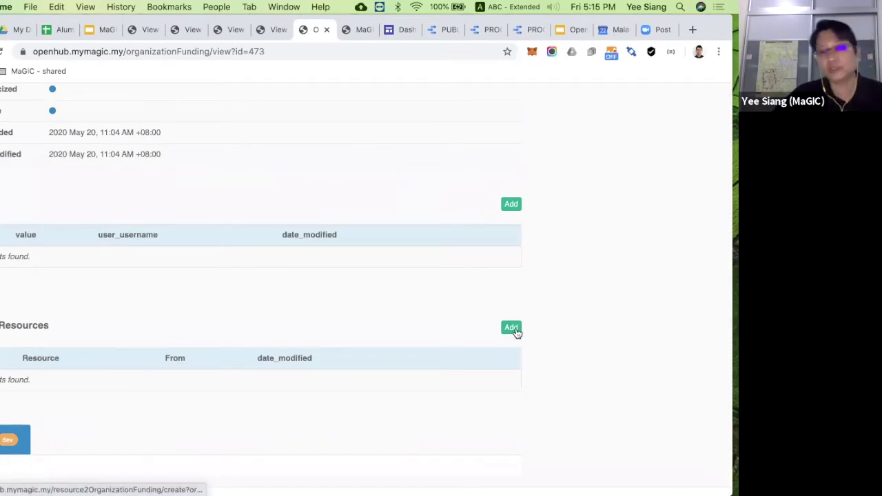
{"action": "scroll", "coordinate": [516, 332], "scroll_direction": "up", "scroll_amount": 8}
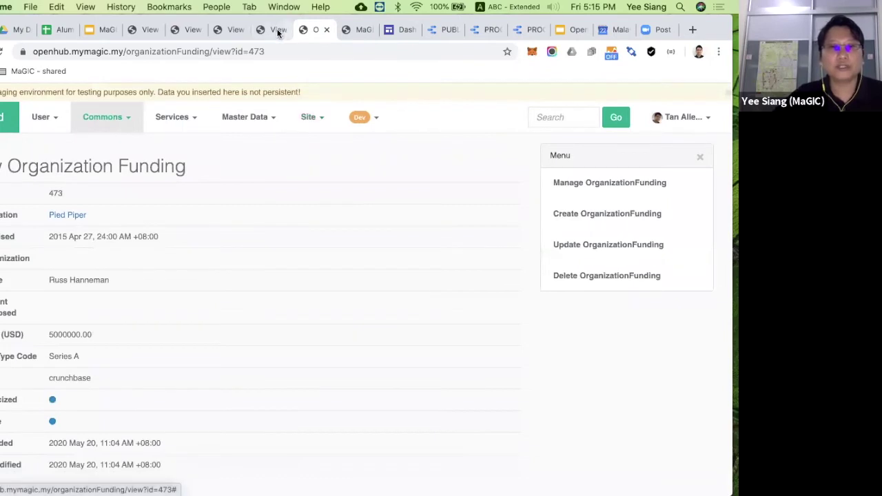
Step: Go to the list of all organizations and point out the duplicate entries Pied Piper and Pied Piper Inc
{"action": "left_click", "coordinate": [101, 118]}
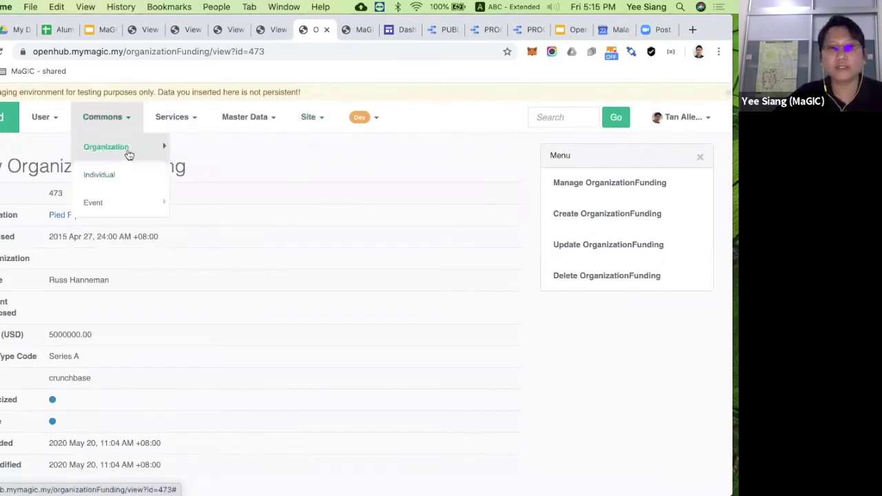
{"action": "mouse_move", "coordinate": [140, 152]}
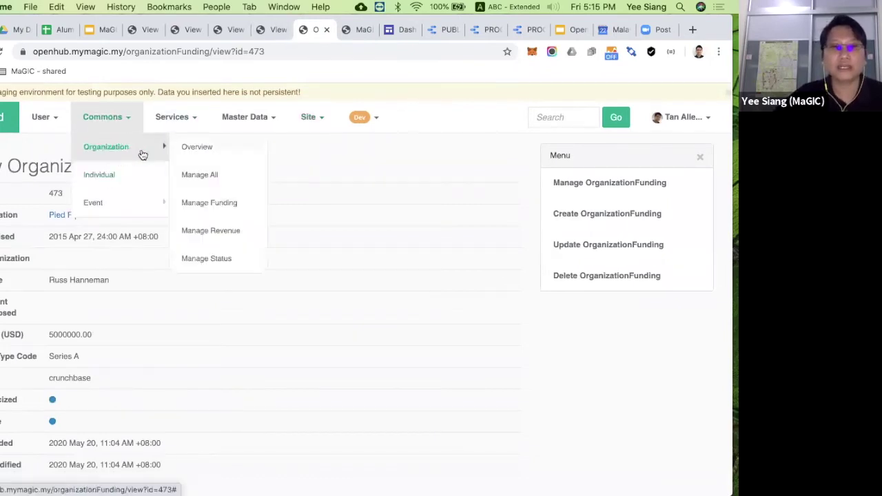
{"action": "left_click", "coordinate": [220, 173]}
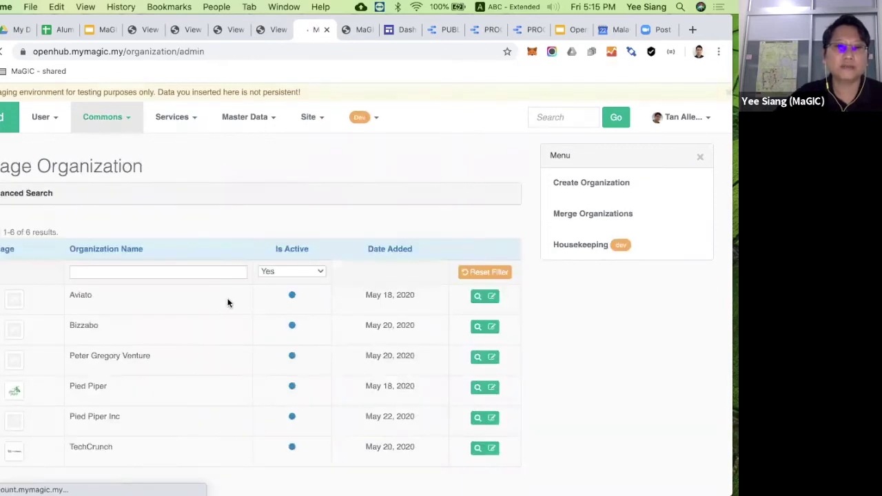
{"action": "scroll", "coordinate": [227, 302], "scroll_direction": "down", "scroll_amount": 1}
{"action": "left_click_drag", "start_coordinate": [67, 348], "coordinate": [131, 396]}
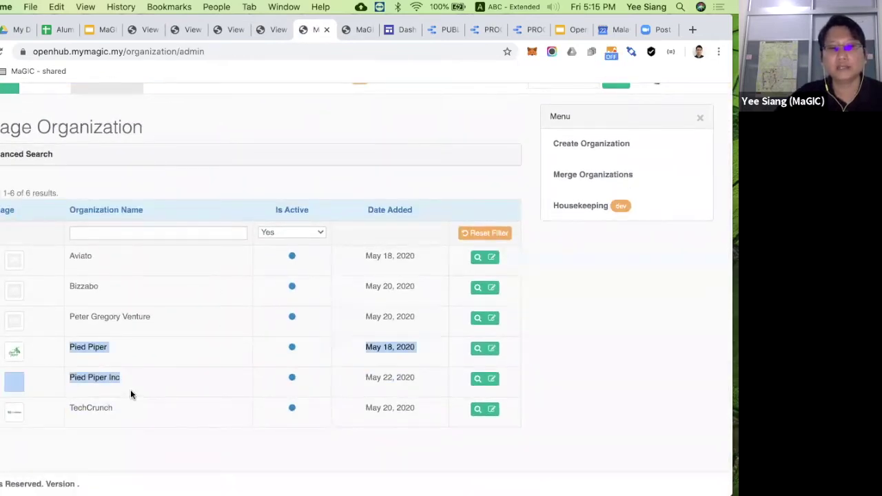
{"action": "left_click", "coordinate": [150, 381]}
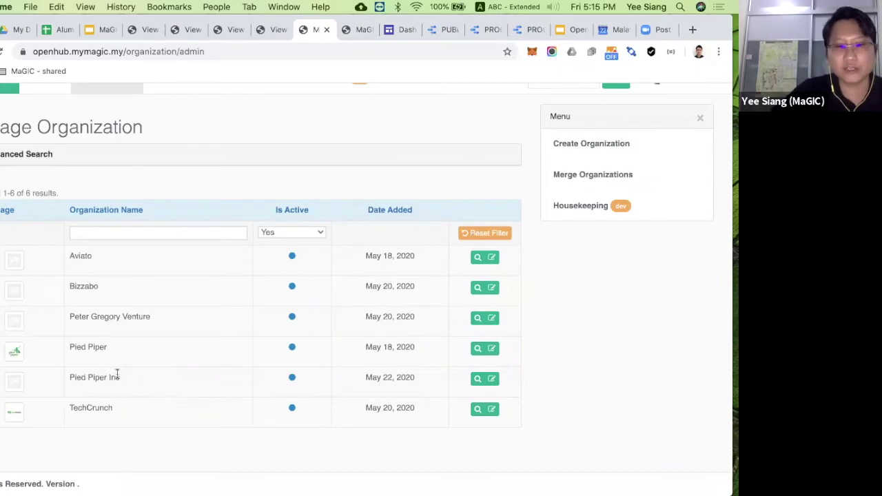
Step: Open Pied Piper Inc for updating, look through its form, and return to the organization list without saving
{"action": "left_click", "coordinate": [493, 382]}
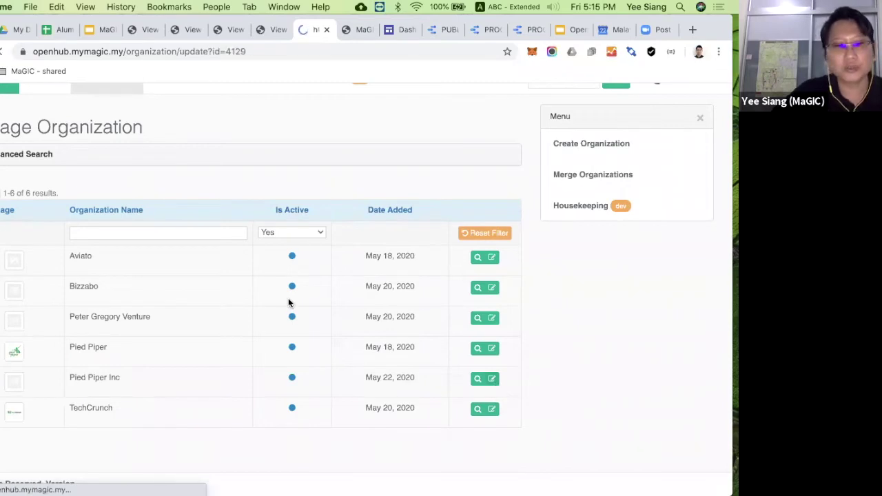
{"action": "scroll", "coordinate": [288, 301], "scroll_direction": "down", "scroll_amount": 10}
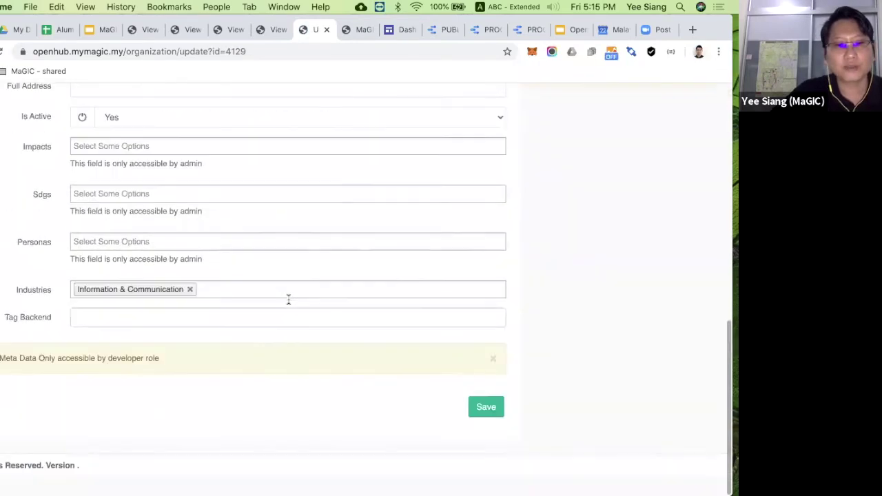
{"action": "scroll", "coordinate": [288, 299], "scroll_direction": "up", "scroll_amount": 10}
{"action": "key", "text": "super+bracketleft"}
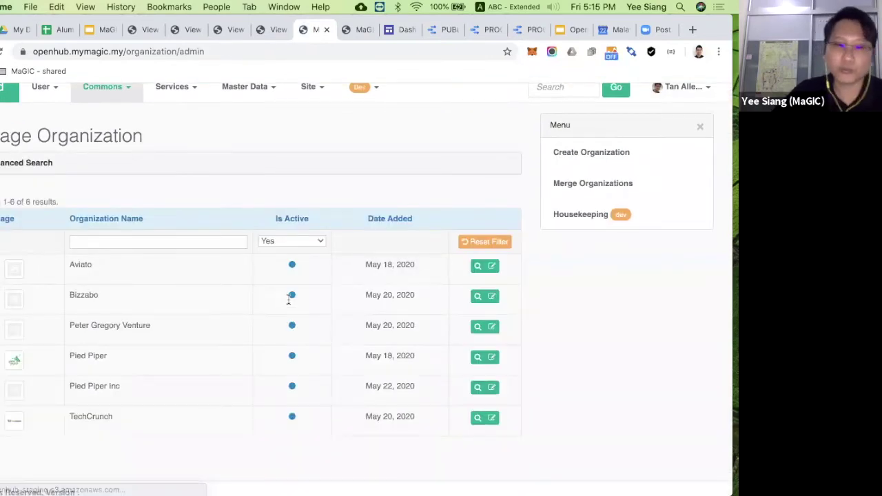
Step: Start an organization merge with Pied Piper as the source and Pied Piper Inc as the target
{"action": "left_click", "coordinate": [562, 184]}
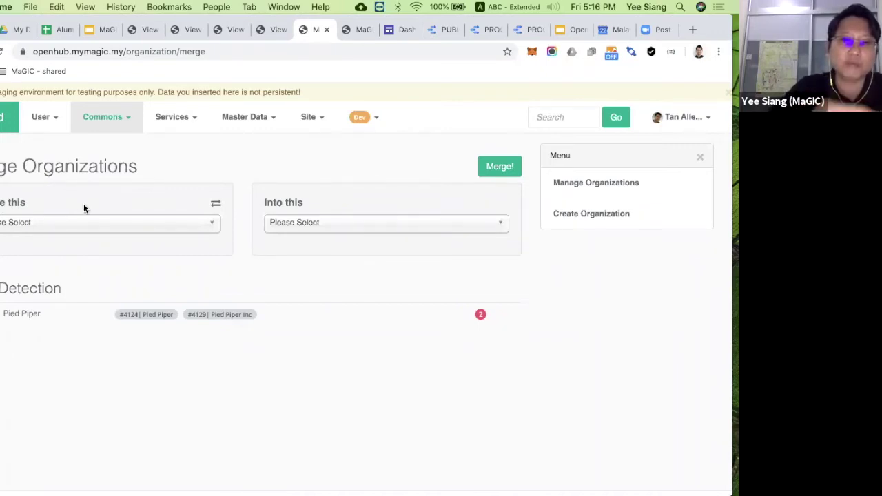
{"action": "left_click", "coordinate": [168, 223]}
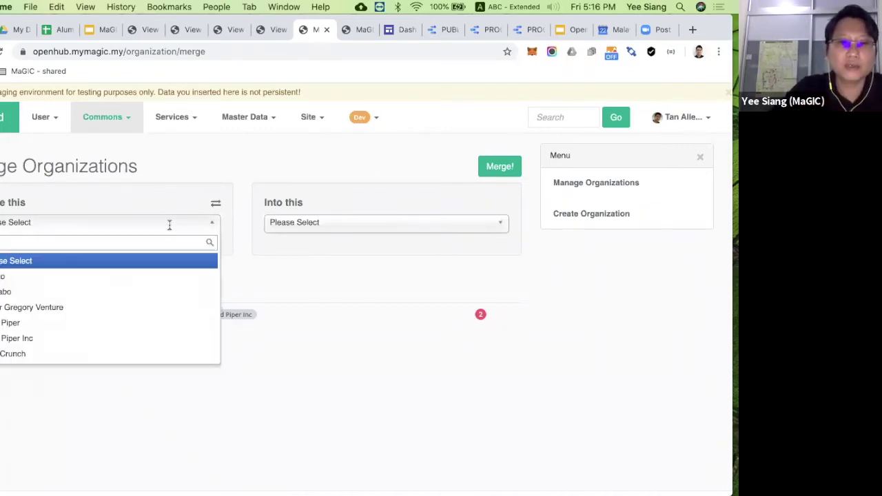
{"action": "left_click", "coordinate": [141, 323]}
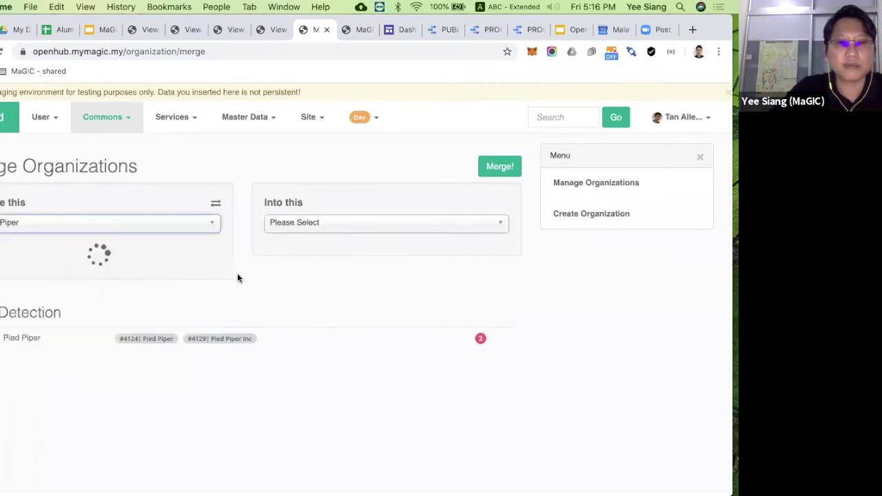
{"action": "left_click", "coordinate": [311, 223]}
{"action": "left_click", "coordinate": [303, 339]}
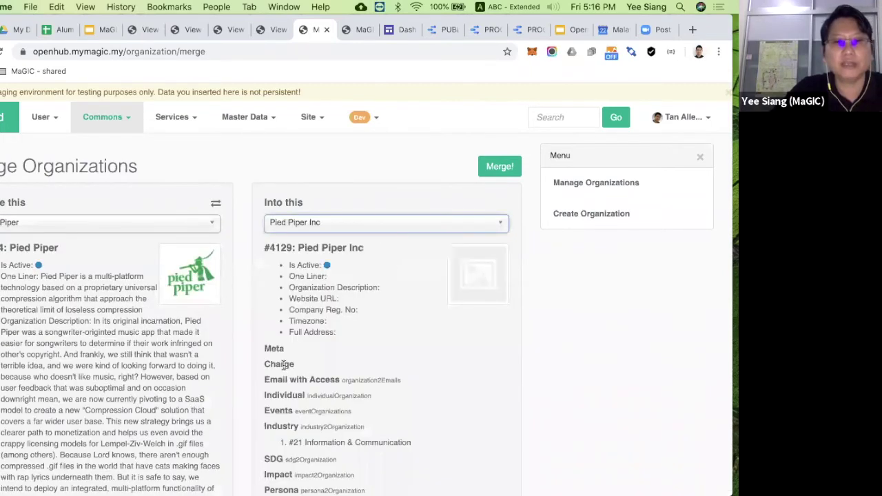
Step: Compare the two organizations' data and swap the merge direction so Pied Piper Inc merges into Pied Piper
{"action": "scroll", "coordinate": [283, 364], "scroll_direction": "down", "scroll_amount": 3}
{"action": "scroll", "coordinate": [284, 365], "scroll_direction": "down", "scroll_amount": 10}
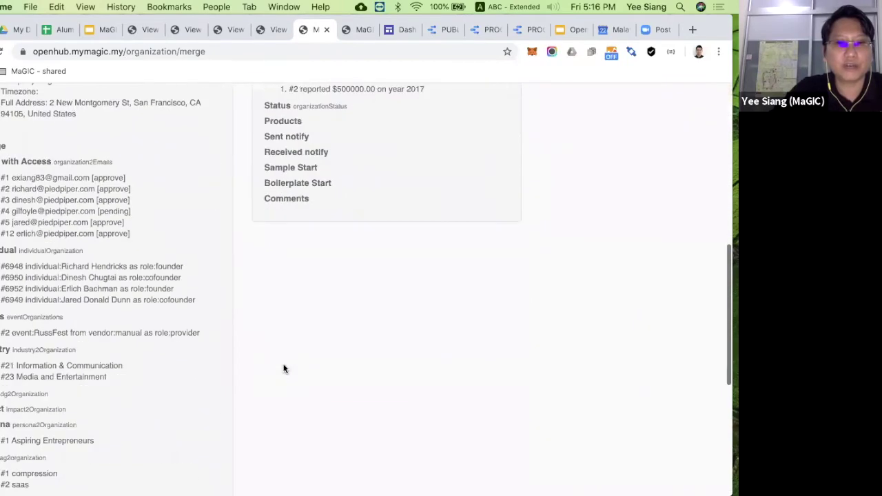
{"action": "scroll", "coordinate": [284, 369], "scroll_direction": "up", "scroll_amount": 5}
{"action": "scroll", "coordinate": [284, 369], "scroll_direction": "up", "scroll_amount": 8}
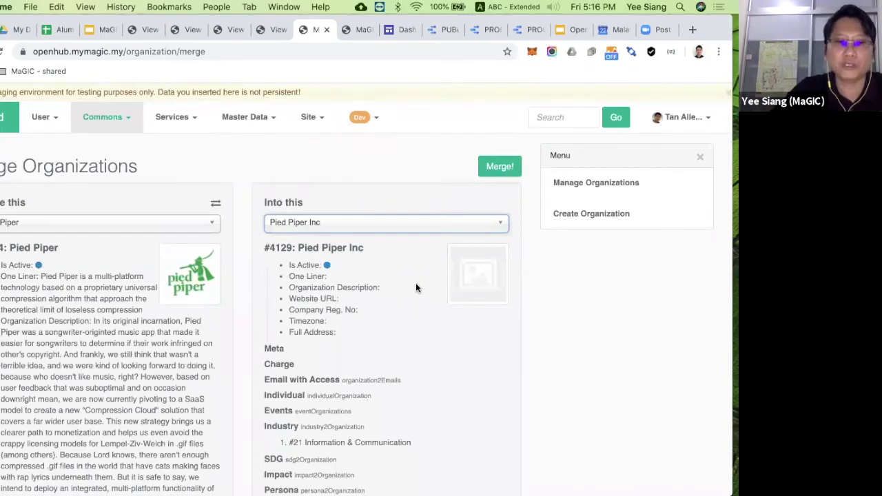
{"action": "left_click", "coordinate": [214, 208]}
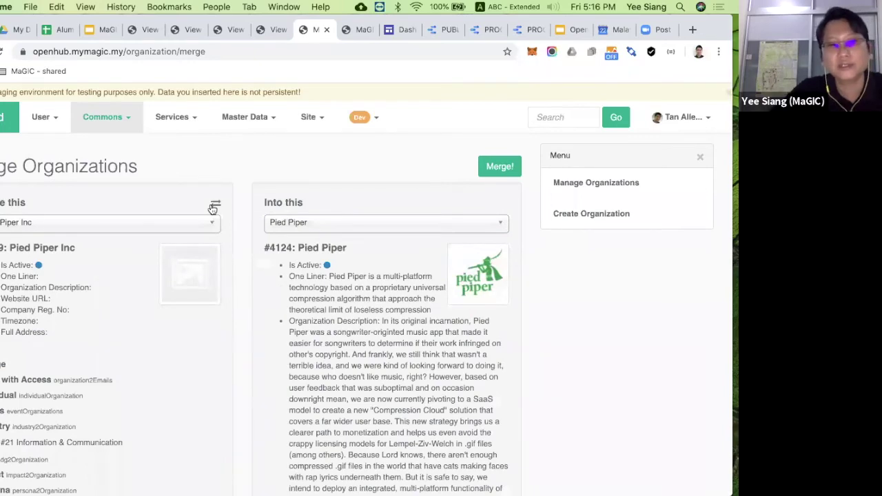
Step: Examine the data in the merge preview, comparing Pied Piper Inc's reported revenue with Pied Piper's emails, individuals and events
{"action": "scroll", "coordinate": [196, 306], "scroll_direction": "down", "scroll_amount": 6}
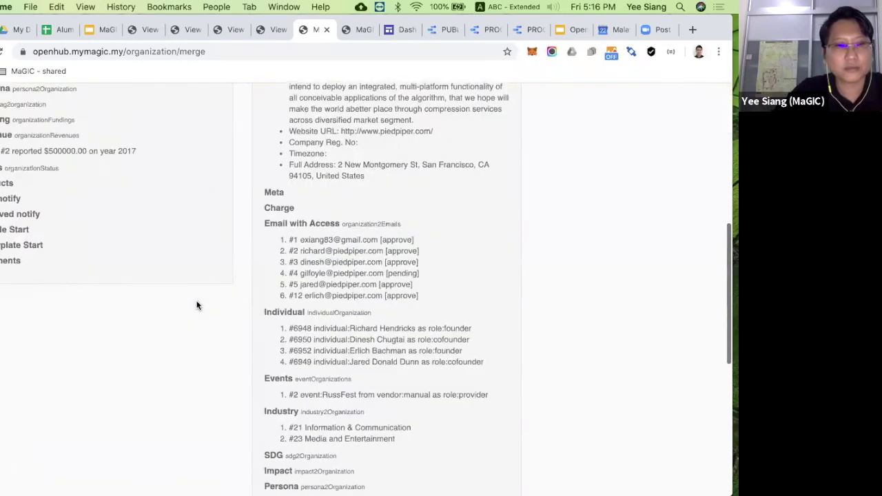
{"action": "scroll", "coordinate": [196, 306], "scroll_direction": "up", "scroll_amount": 2}
{"action": "scroll", "coordinate": [2, 269], "scroll_direction": "up", "scroll_amount": 2}
{"action": "scroll", "coordinate": [4, 276], "scroll_direction": "down", "scroll_amount": 2}
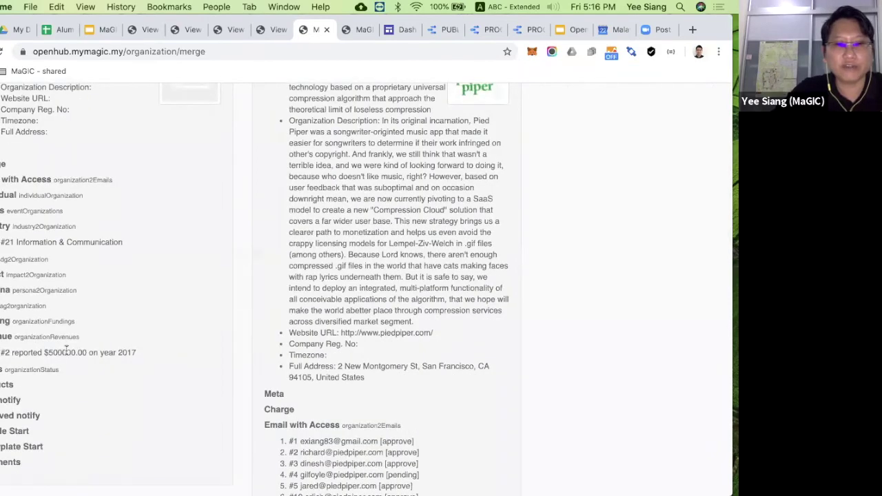
{"action": "triple_click", "coordinate": [66, 352]}
{"action": "scroll", "coordinate": [389, 336], "scroll_direction": "down", "scroll_amount": 5}
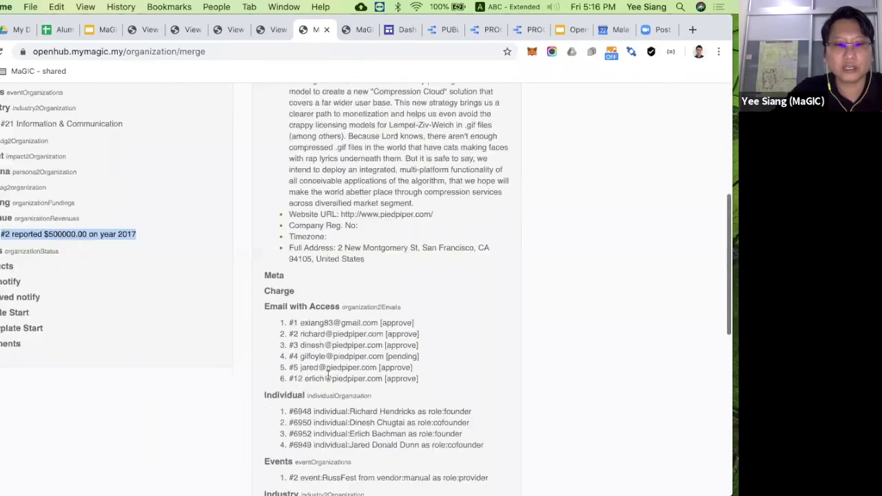
{"action": "scroll", "coordinate": [371, 214], "scroll_direction": "up", "scroll_amount": 9}
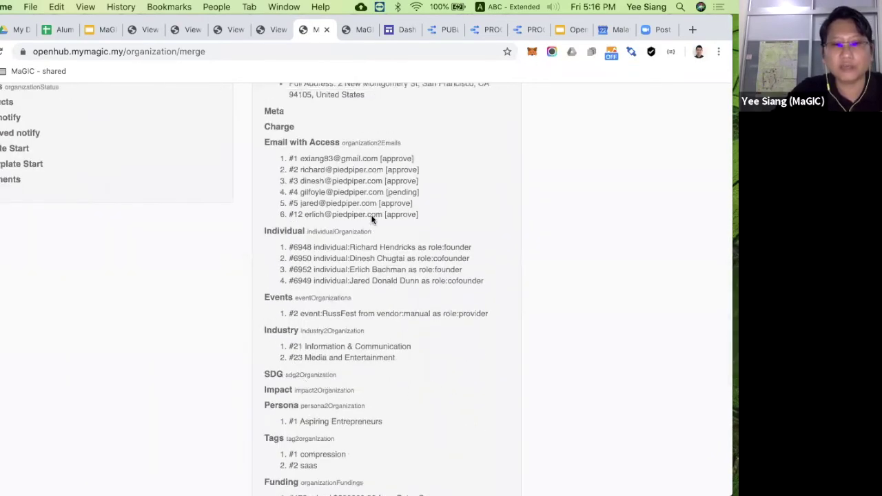
{"action": "scroll", "coordinate": [381, 246], "scroll_direction": "down", "scroll_amount": 3}
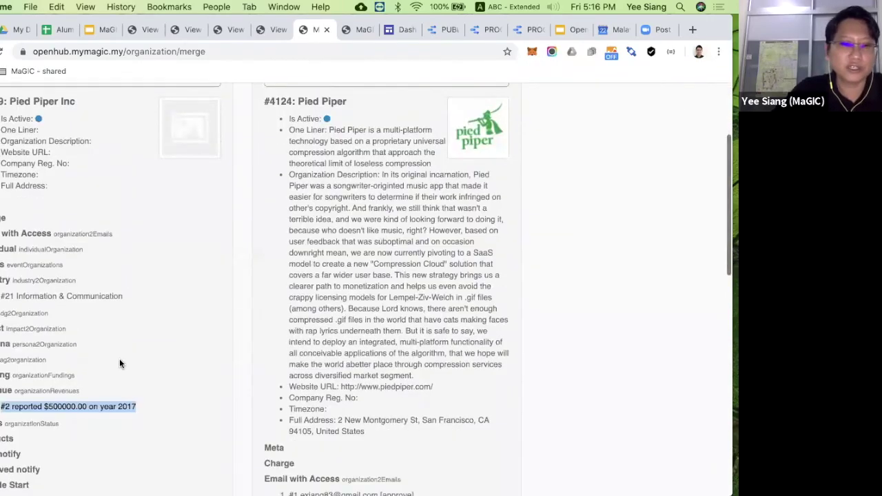
{"action": "scroll", "coordinate": [406, 235], "scroll_direction": "up", "scroll_amount": 3}
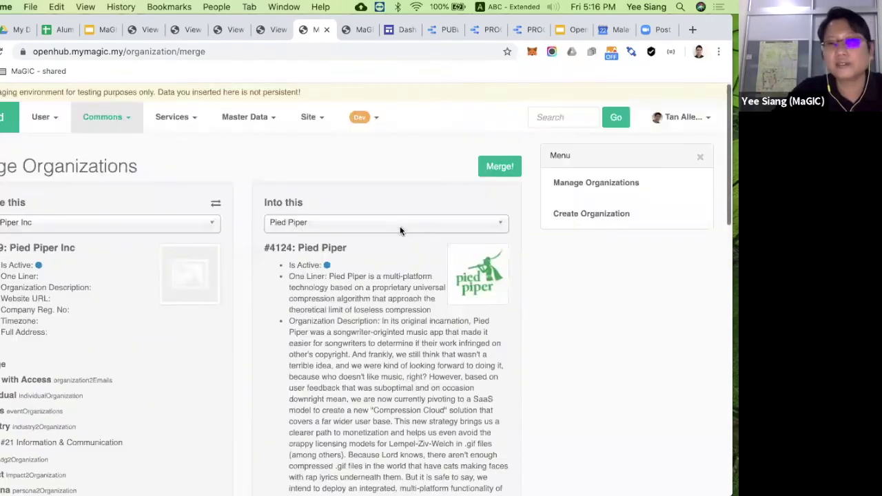
Step: Merge Pied Piper Inc into Pied Piper and confirm the irreversible action
{"action": "left_click", "coordinate": [501, 172]}
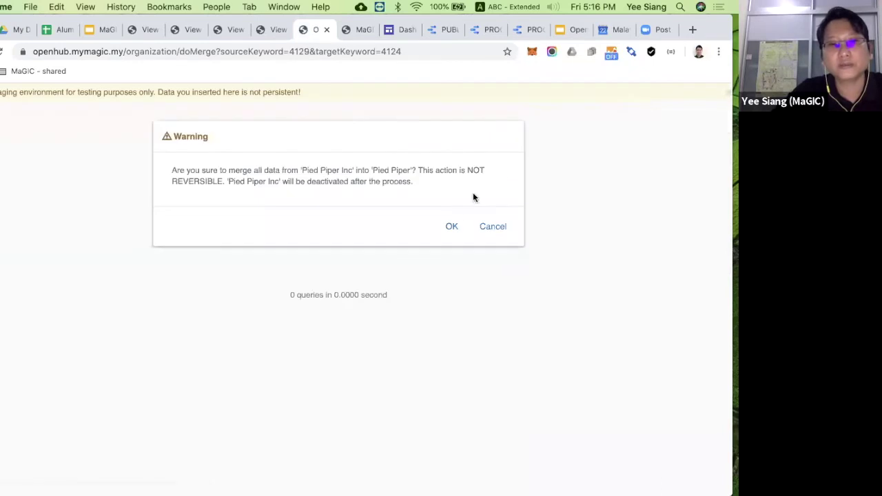
{"action": "left_click", "coordinate": [451, 229]}
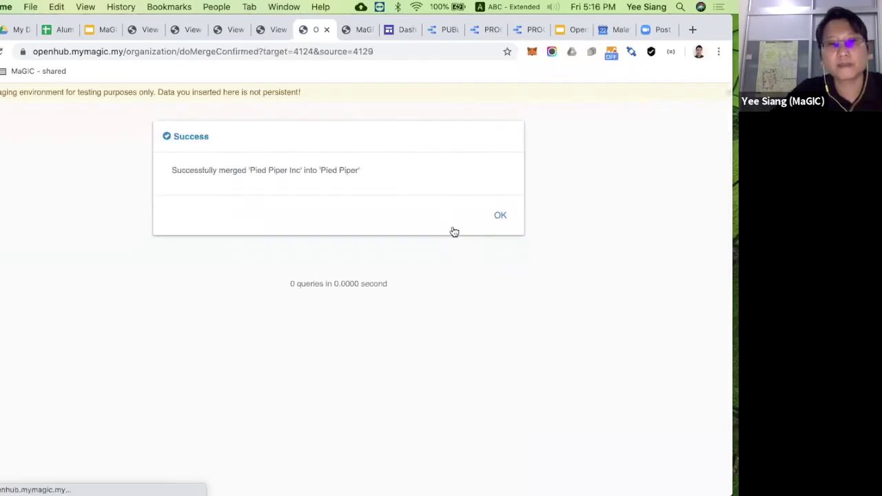
{"action": "left_click", "coordinate": [498, 215]}
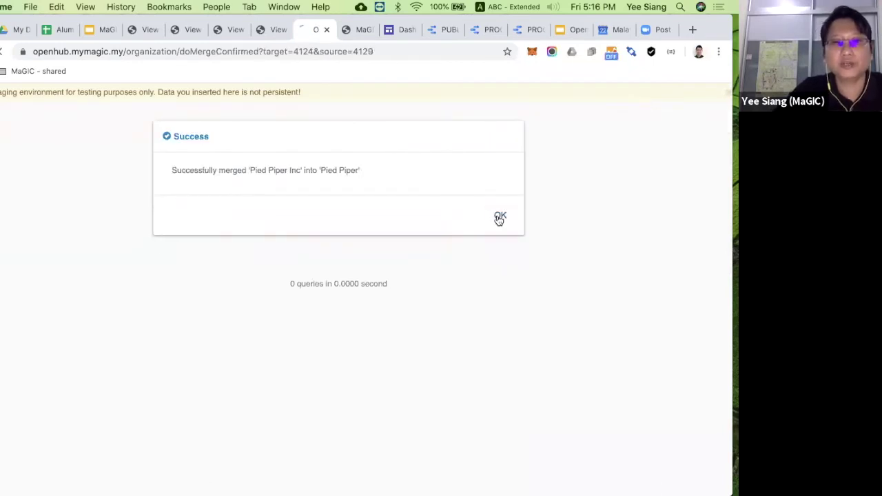
Step: Check the reported revenue in the merged Pied Piper record
{"action": "scroll", "coordinate": [368, 296], "scroll_direction": "down", "scroll_amount": 15}
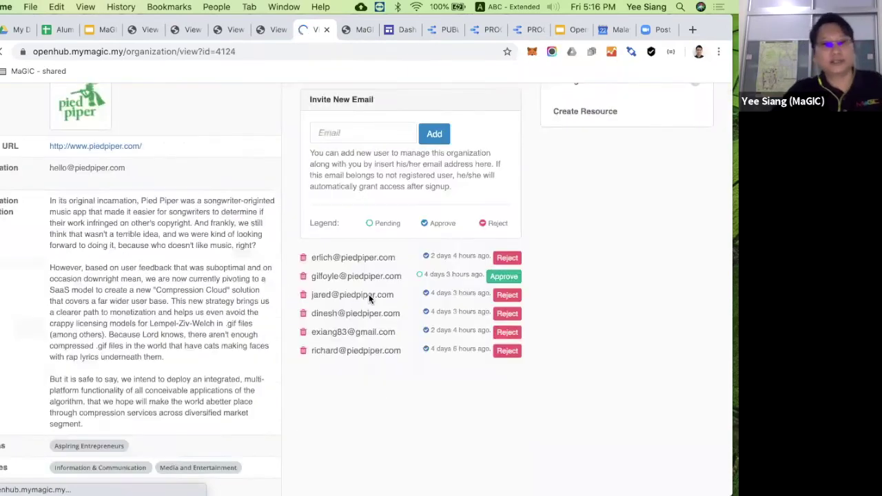
{"action": "left_click", "coordinate": [305, 315]}
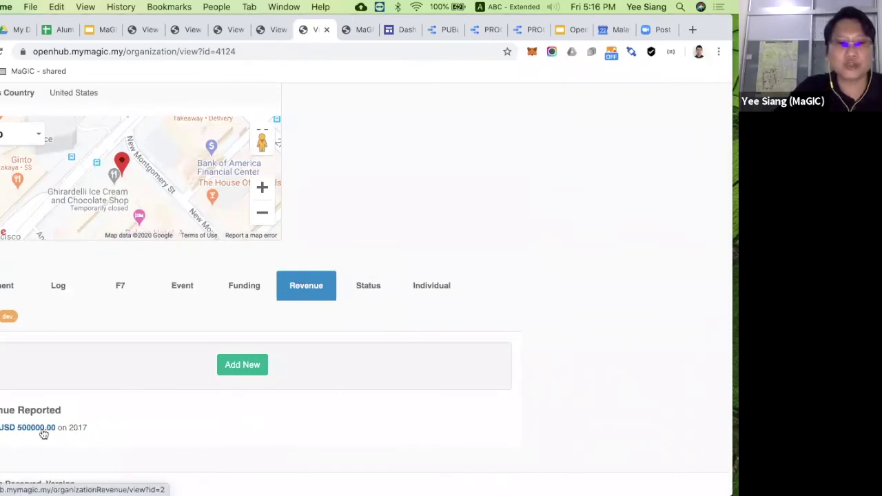
{"action": "scroll", "coordinate": [140, 337], "scroll_direction": "up", "scroll_amount": 1}
{"action": "scroll", "coordinate": [140, 340], "scroll_direction": "down", "scroll_amount": 2}
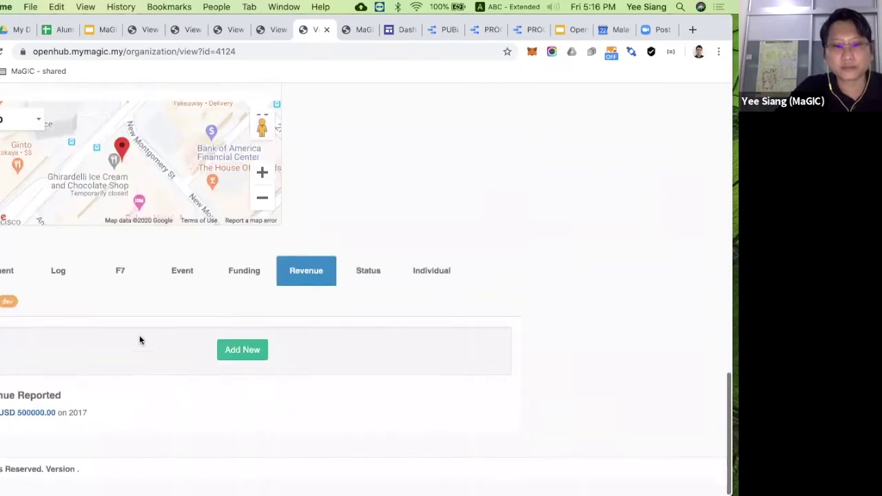
{"action": "scroll", "coordinate": [140, 339], "scroll_direction": "up", "scroll_amount": 1}
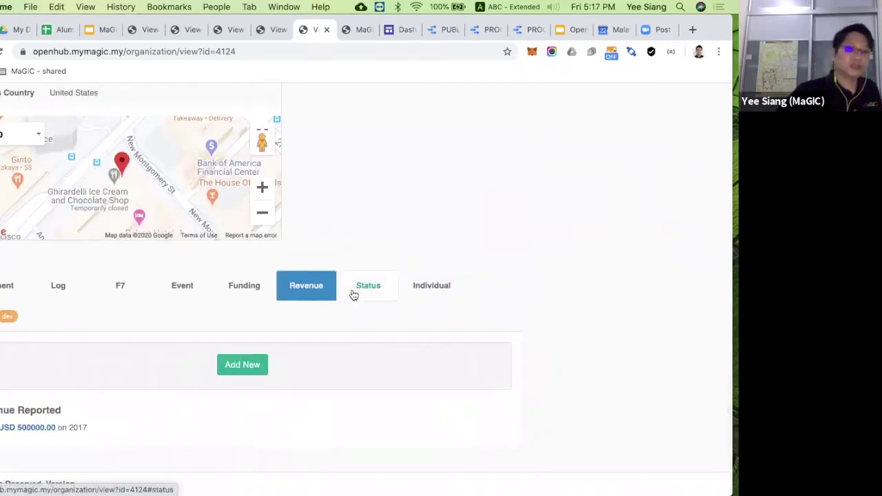
Step: Show Pied Piper's reported status and return to the main details of its record
{"action": "left_click", "coordinate": [353, 294]}
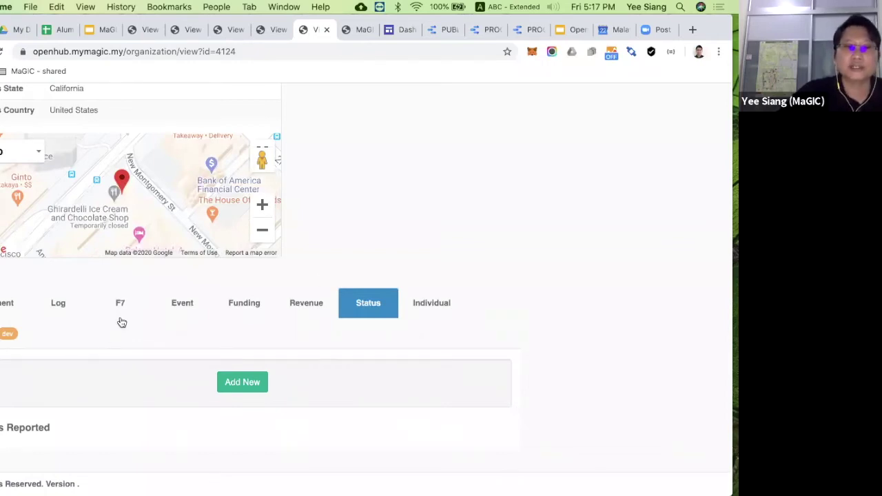
{"action": "left_click", "coordinate": [44, 303]}
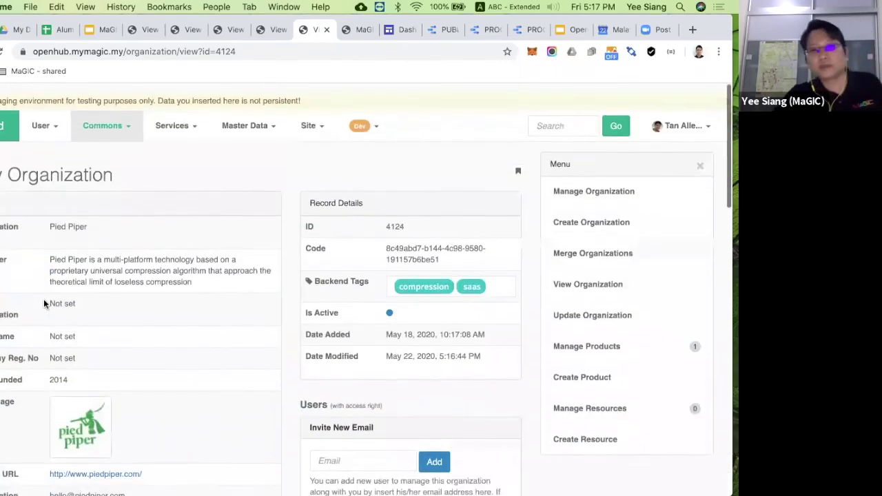
Step: Show the history log of the Pied Piper organization and return to the main details of its record
{"action": "left_click", "coordinate": [59, 304]}
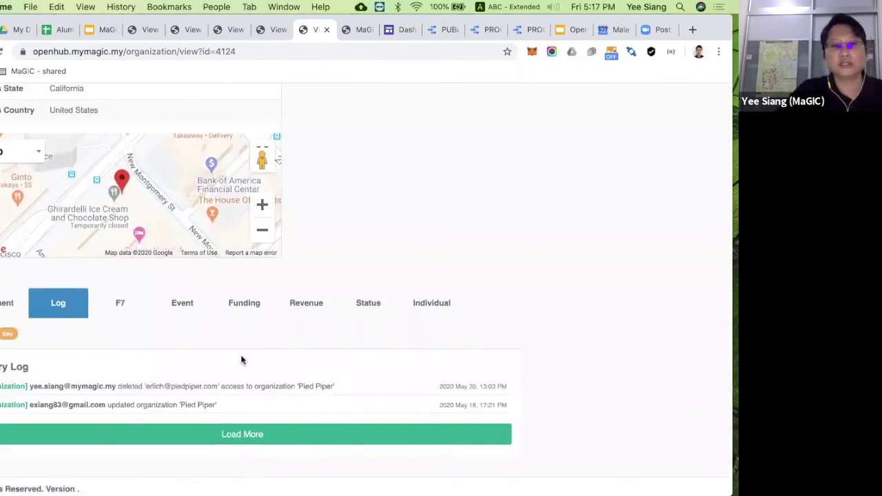
{"action": "scroll", "coordinate": [242, 359], "scroll_direction": "up", "scroll_amount": 3}
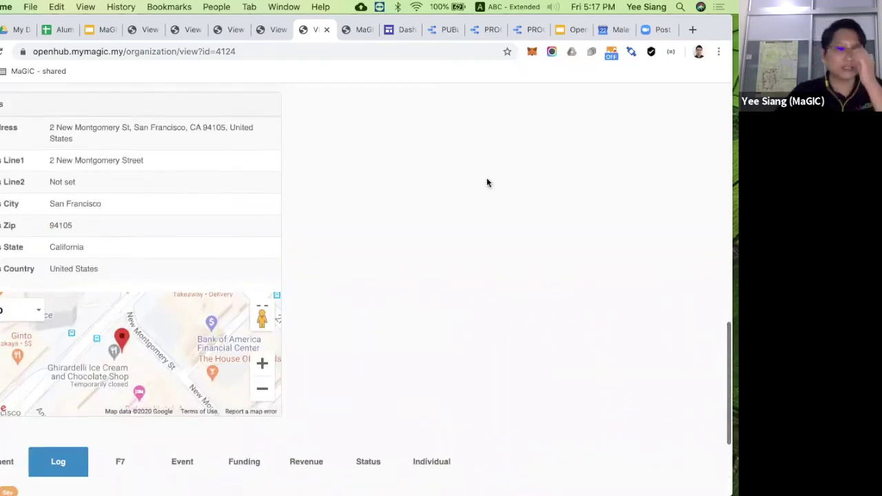
{"action": "scroll", "coordinate": [487, 183], "scroll_direction": "down", "scroll_amount": 2}
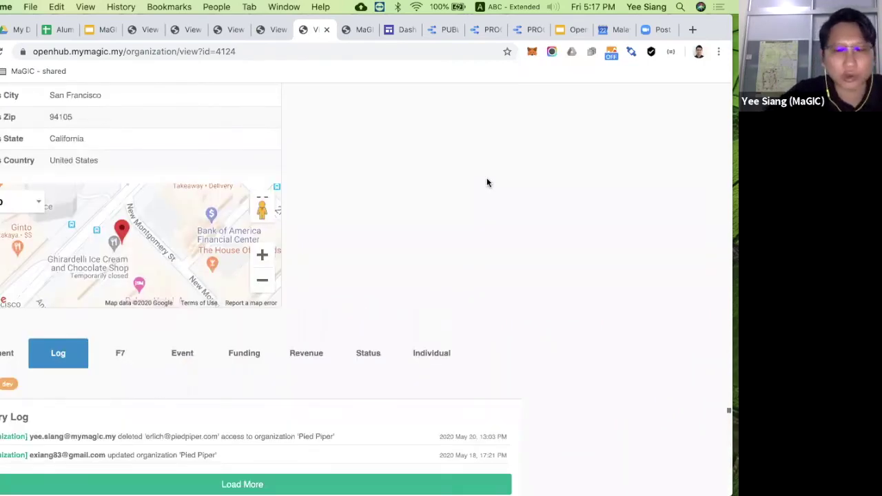
{"action": "scroll", "coordinate": [488, 183], "scroll_direction": "up", "scroll_amount": 1}
{"action": "scroll", "coordinate": [486, 183], "scroll_direction": "up", "scroll_amount": 10}
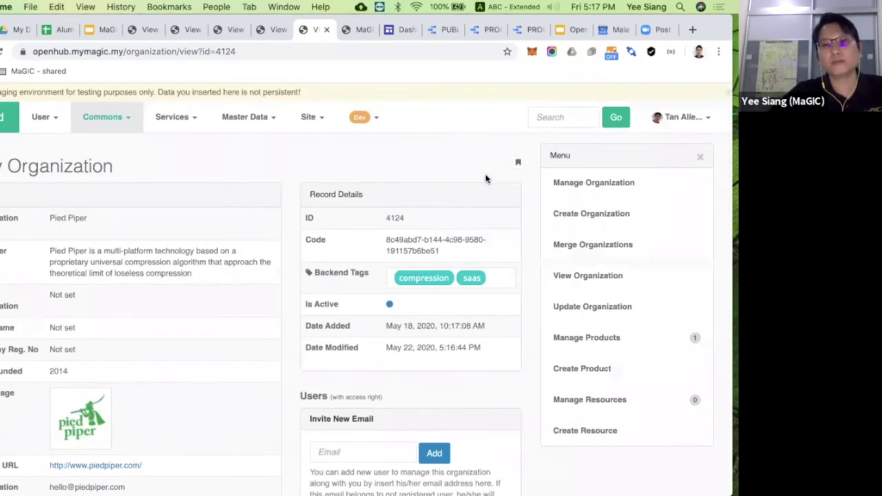
Step: Open the site's system configuration and bring up its module administration page
{"action": "left_click", "coordinate": [180, 131]}
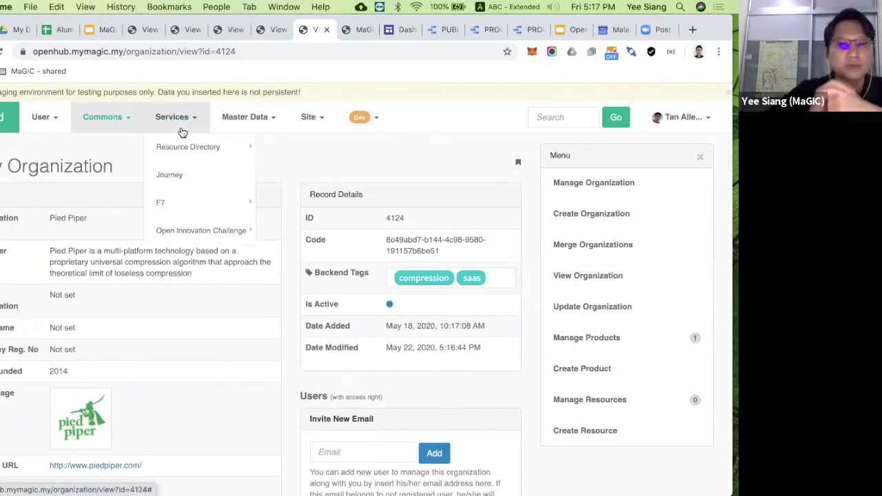
{"action": "left_click", "coordinate": [117, 119]}
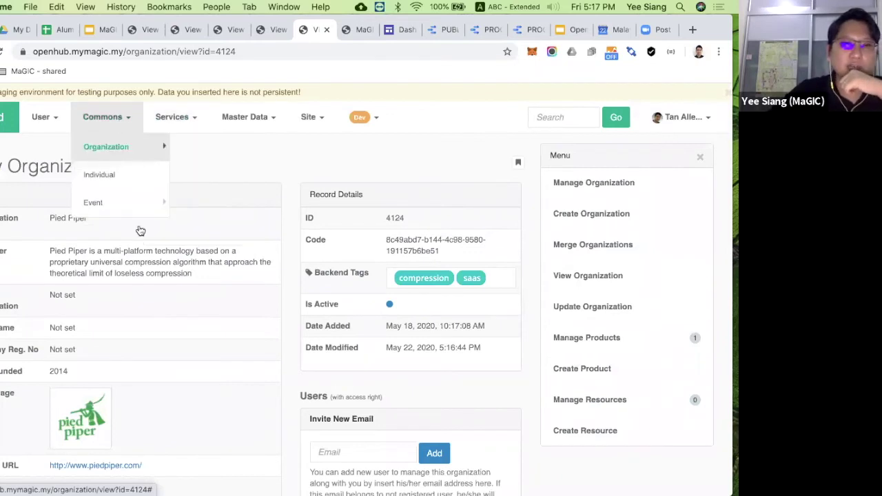
{"action": "left_click", "coordinate": [316, 118]}
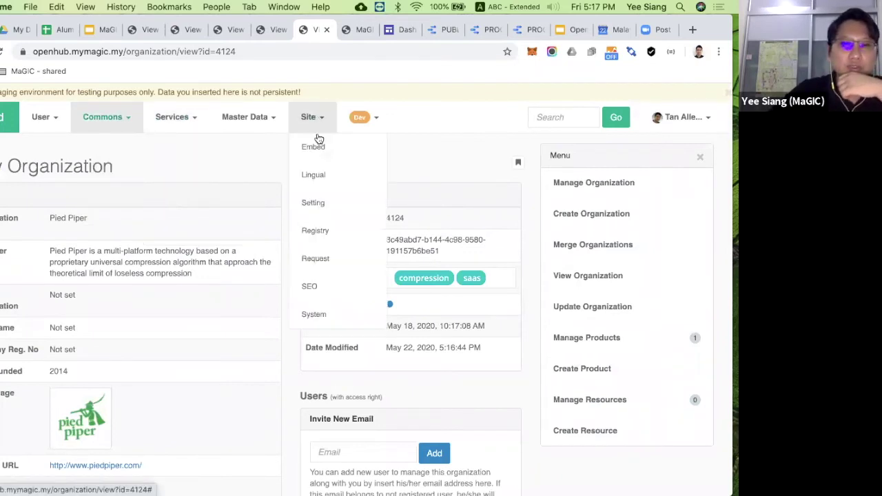
{"action": "left_click", "coordinate": [334, 316]}
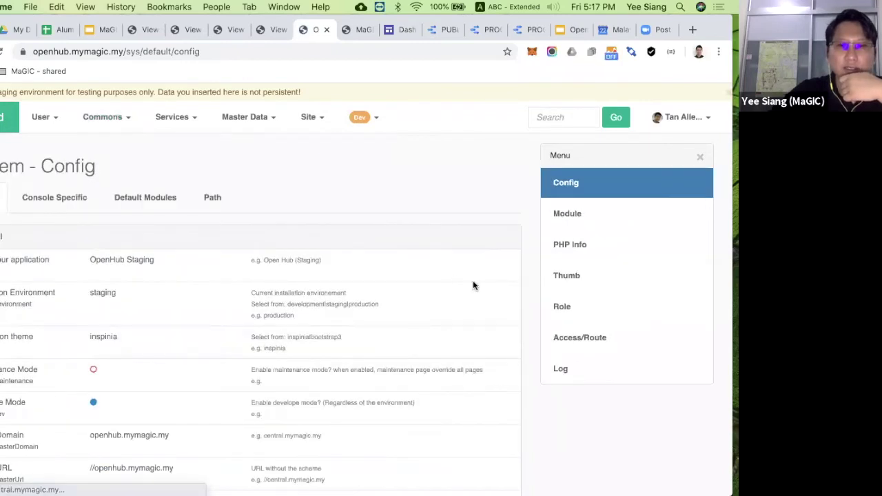
{"action": "left_click", "coordinate": [565, 221]}
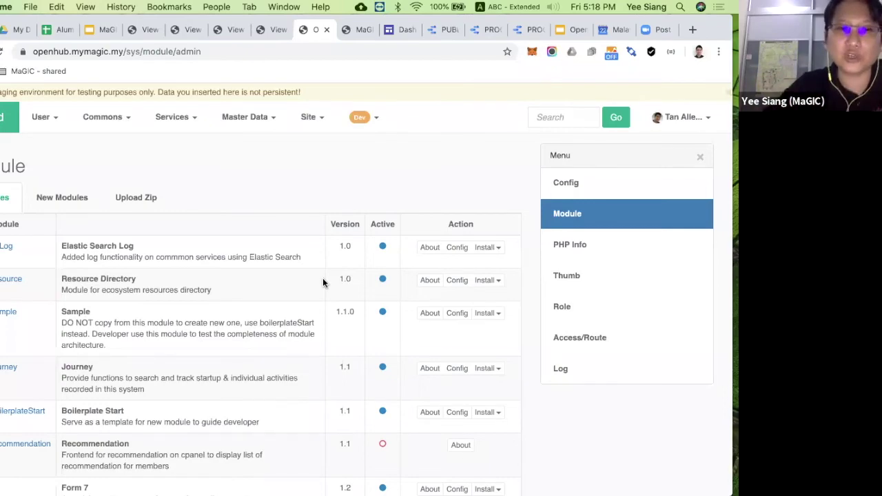
Step: Look through the existing modules and show the new modules available for initialization
{"action": "scroll", "coordinate": [244, 207], "scroll_direction": "down", "scroll_amount": 5}
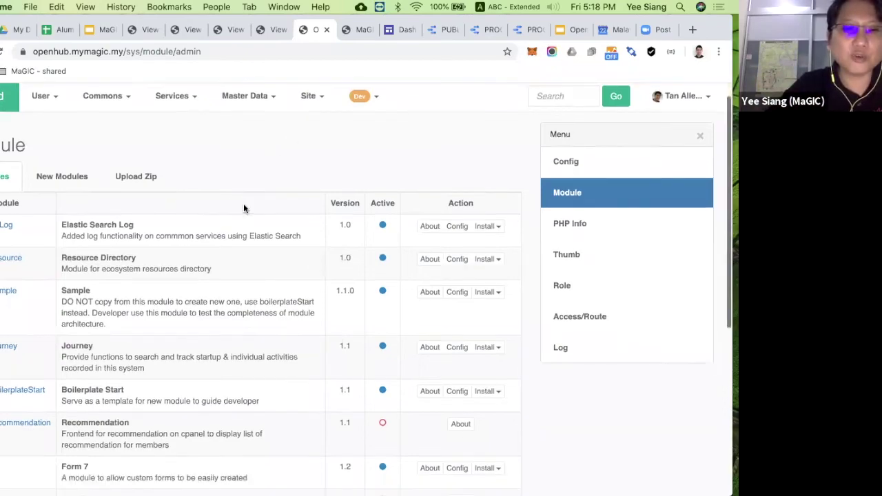
{"action": "scroll", "coordinate": [243, 207], "scroll_direction": "down", "scroll_amount": 2}
{"action": "scroll", "coordinate": [243, 207], "scroll_direction": "up", "scroll_amount": 5}
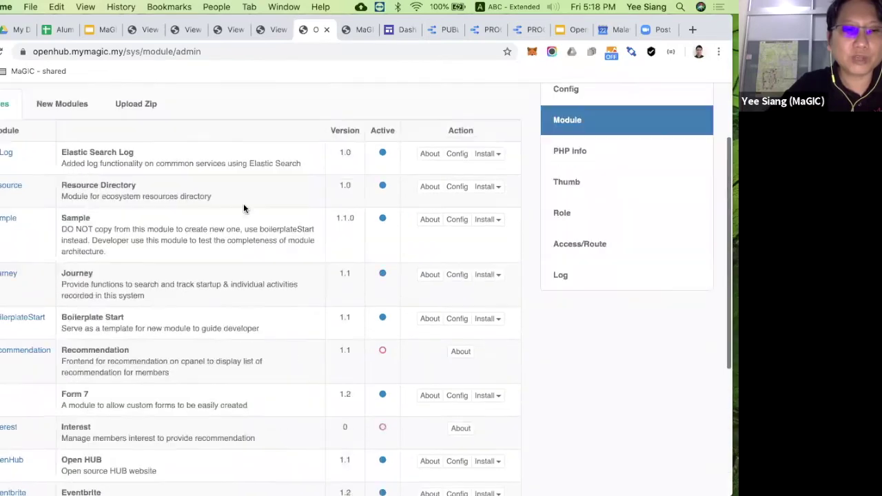
{"action": "scroll", "coordinate": [243, 206], "scroll_direction": "up", "scroll_amount": 2}
{"action": "left_click", "coordinate": [61, 179]}
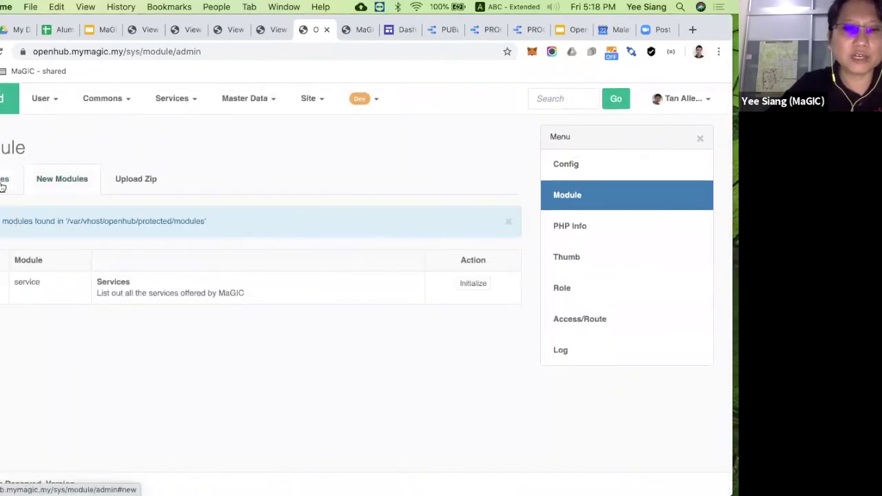
Step: Review the existing modules again, show the zip upload area for modules, and return to the module list
{"action": "scroll", "coordinate": [106, 301], "scroll_direction": "down", "scroll_amount": 5}
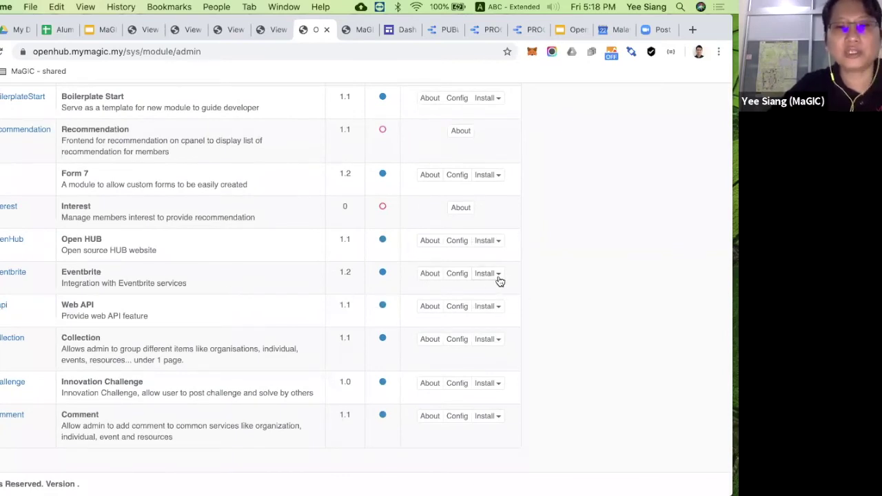
{"action": "scroll", "coordinate": [547, 209], "scroll_direction": "up", "scroll_amount": 5}
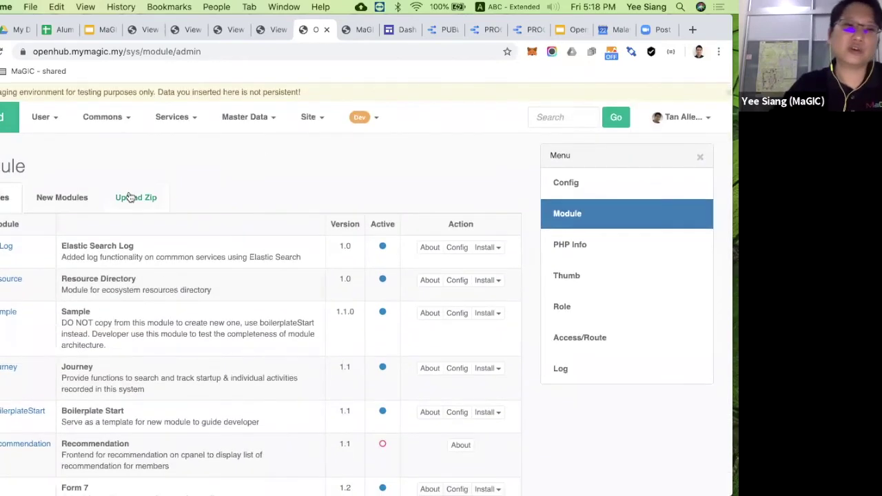
{"action": "left_click", "coordinate": [134, 197]}
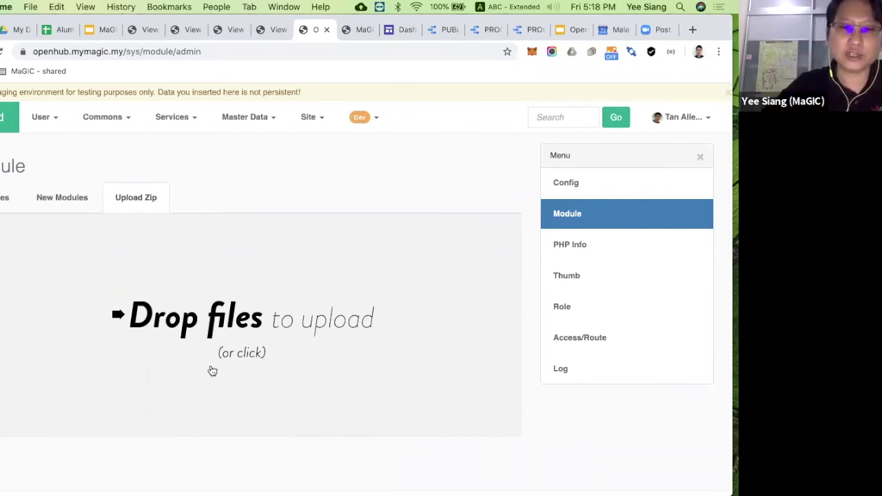
{"action": "left_click", "coordinate": [4, 197]}
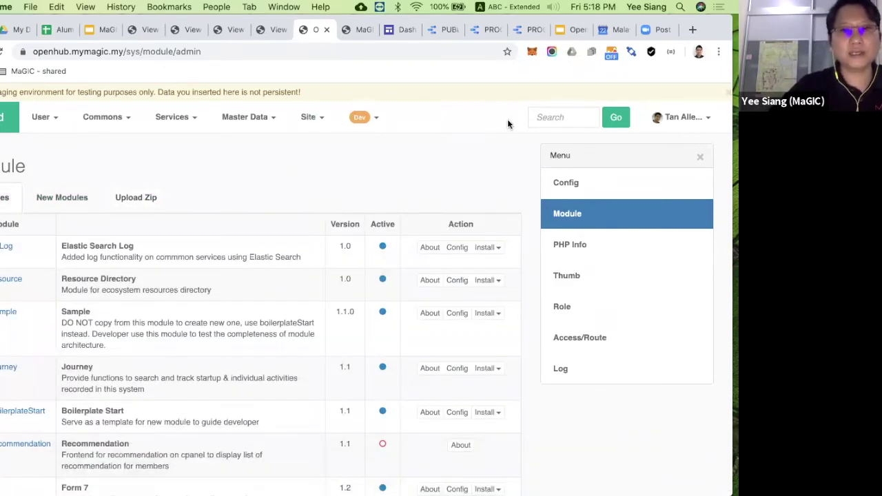
Step: Switch to the OpenHub presentation in Google Slides and show the "Choose a collaboration model" slide
{"action": "left_click", "coordinate": [572, 30]}
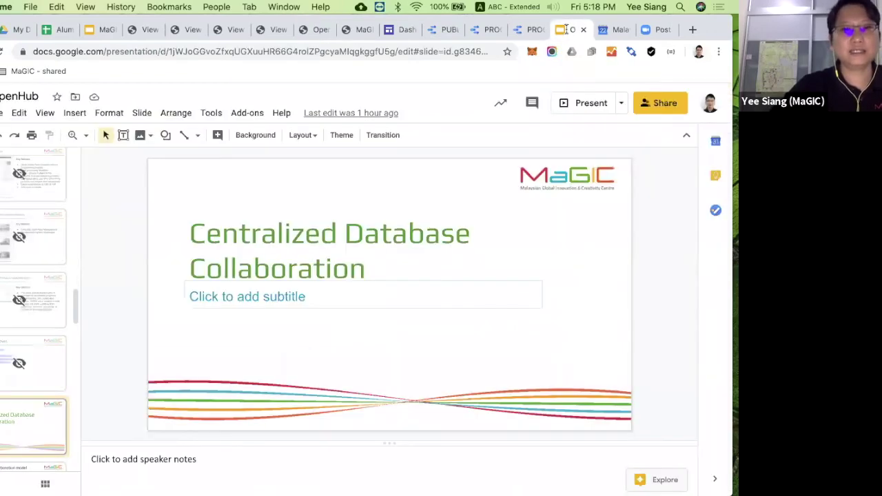
{"action": "scroll", "coordinate": [38, 393], "scroll_direction": "down", "scroll_amount": 3}
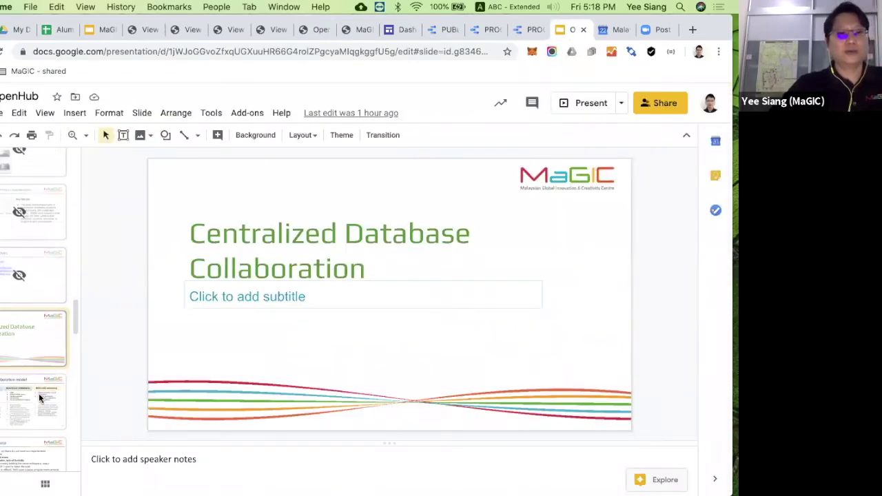
{"action": "left_click", "coordinate": [39, 393]}
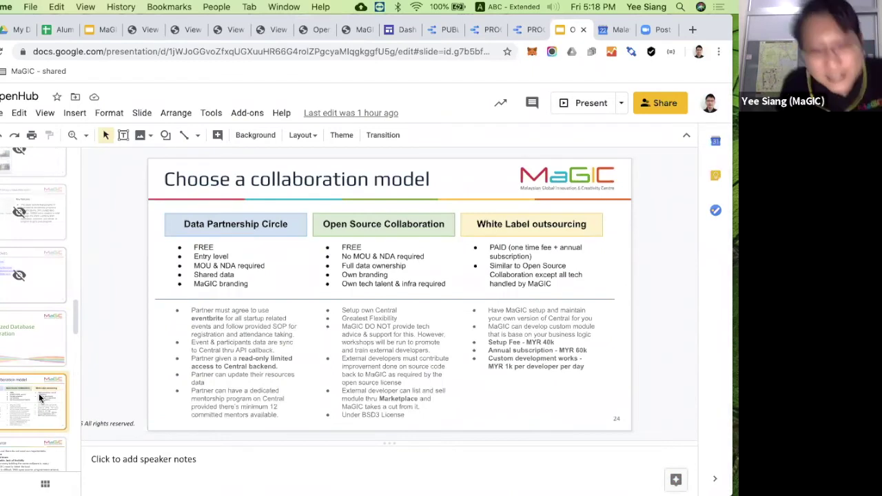